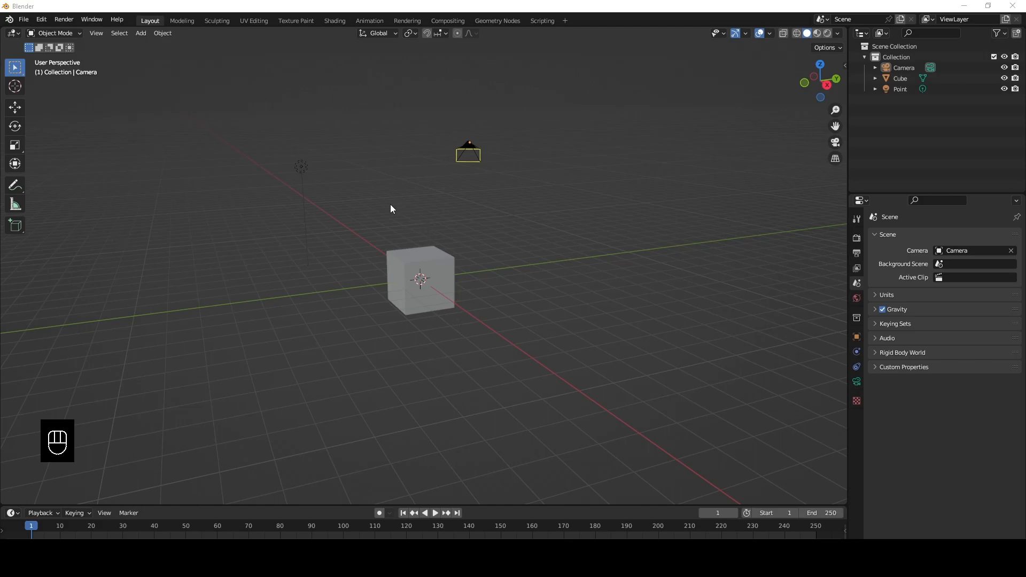
# Select the cube, the point light and the camera individually in the viewport, finishing with the camera selected
pyautogui.click(421, 267)
pyautogui.moveTo(406, 264); pyautogui.dragTo(447, 261, button='middle')
pyautogui.click(288, 165)
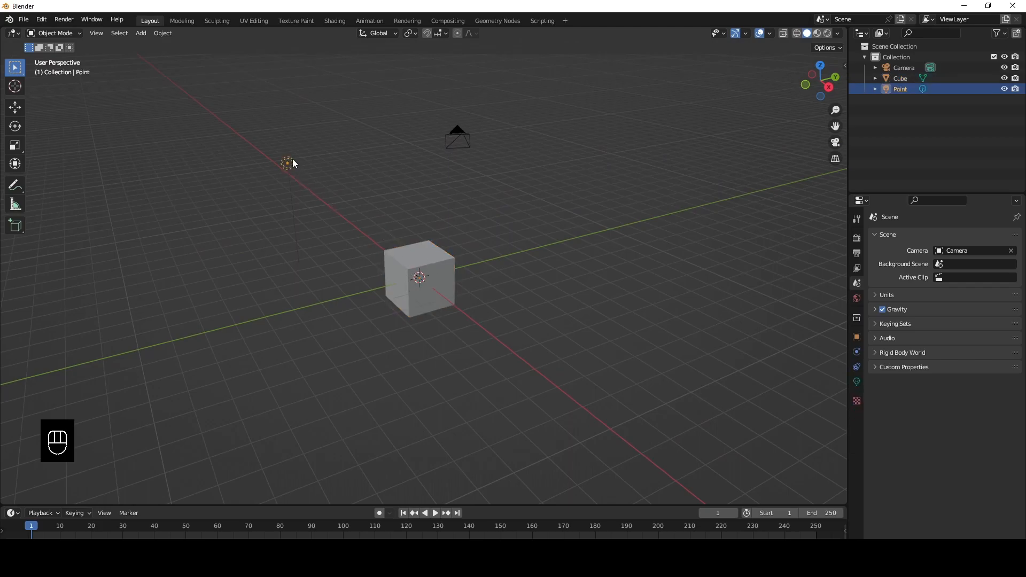
pyautogui.click(460, 148)
pyautogui.moveTo(460, 150); pyautogui.dragTo(383, 186, button='middle')
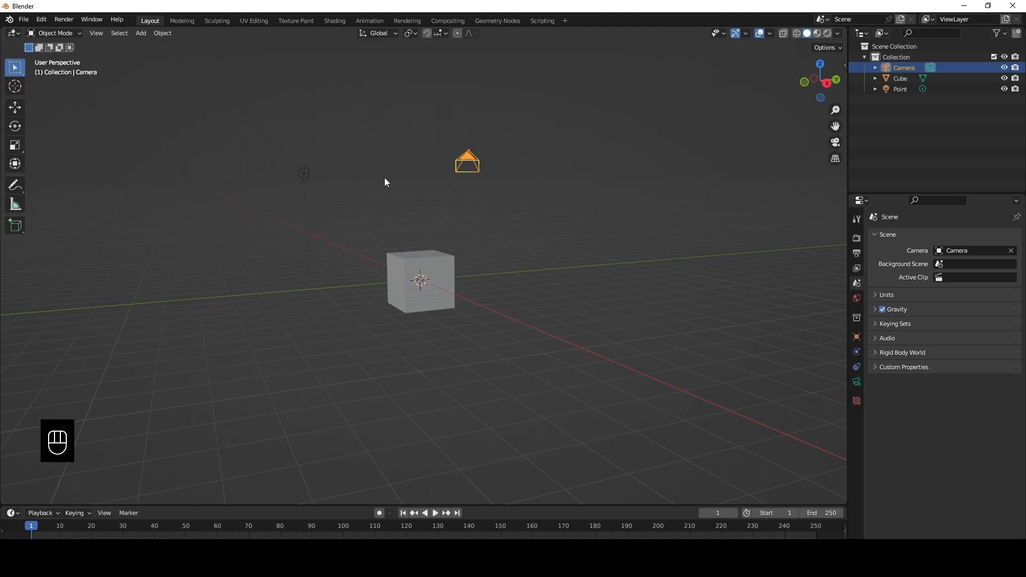
pyautogui.click(314, 177)
pyautogui.click(420, 279)
pyautogui.click(483, 150)
pyautogui.click(468, 162)
pyautogui.click(420, 279)
pyautogui.click(303, 174)
pyautogui.click(420, 279)
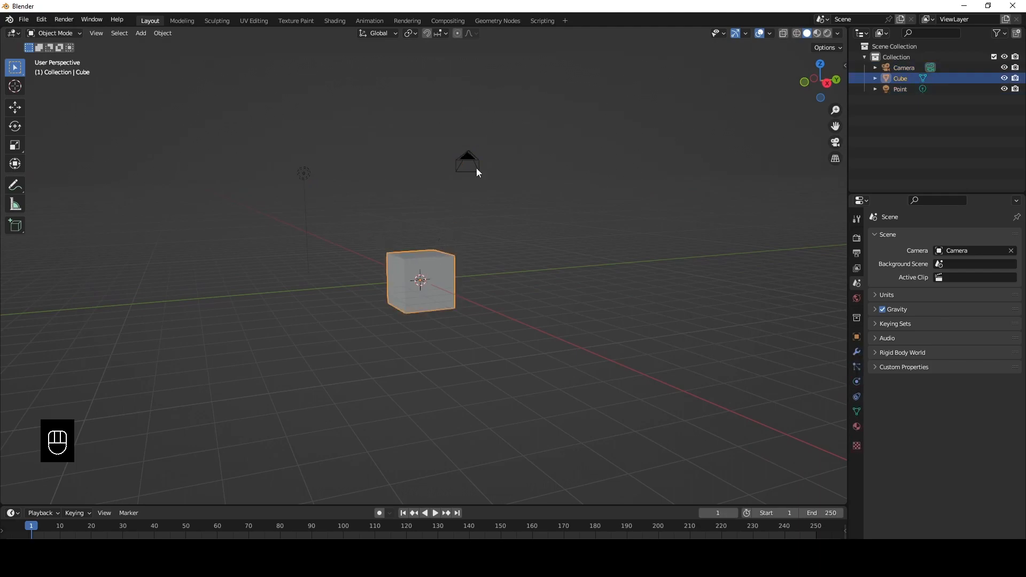
pyautogui.click(468, 167)
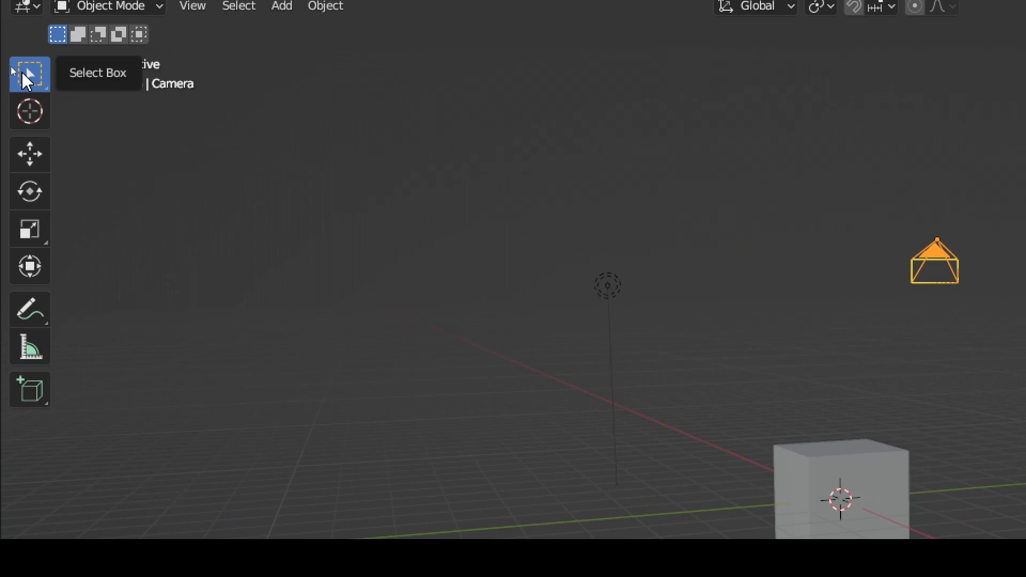
# Try the Select Circle tool, return to Select Box and clear the selection
pyautogui.click(24, 76)
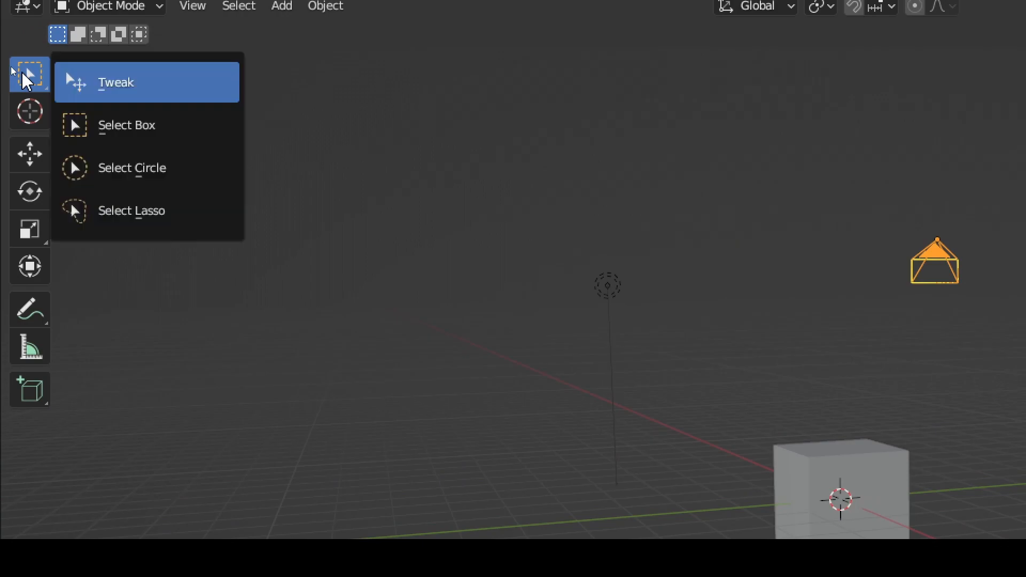
pyautogui.click(146, 132)
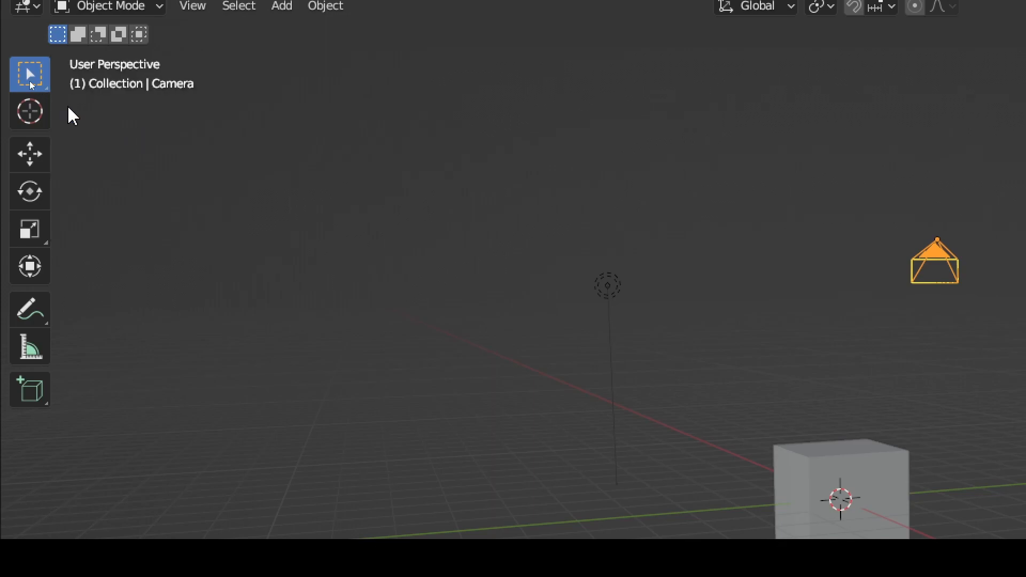
pyautogui.click(25, 78)
pyautogui.click(131, 167)
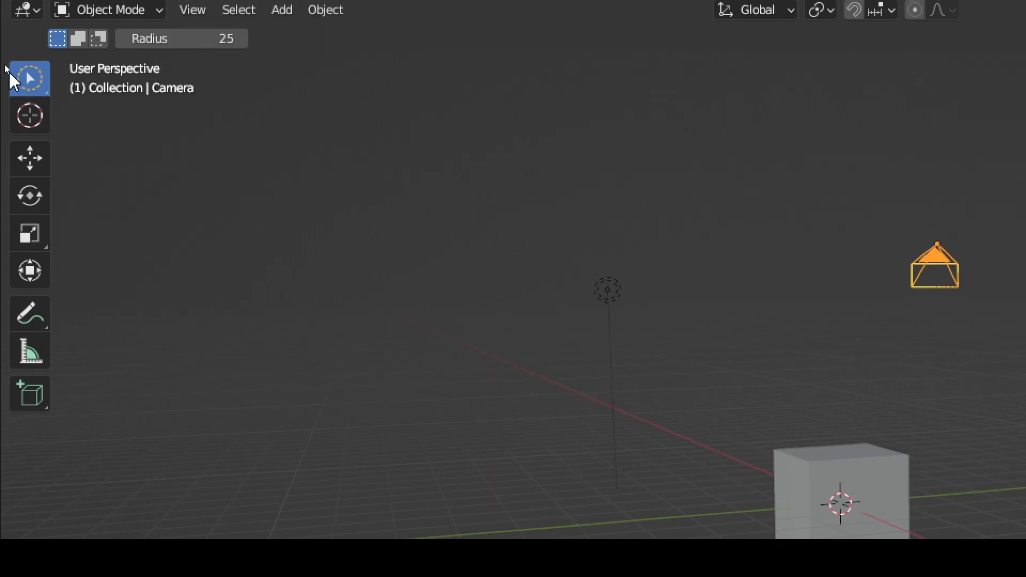
pyautogui.click(30, 81)
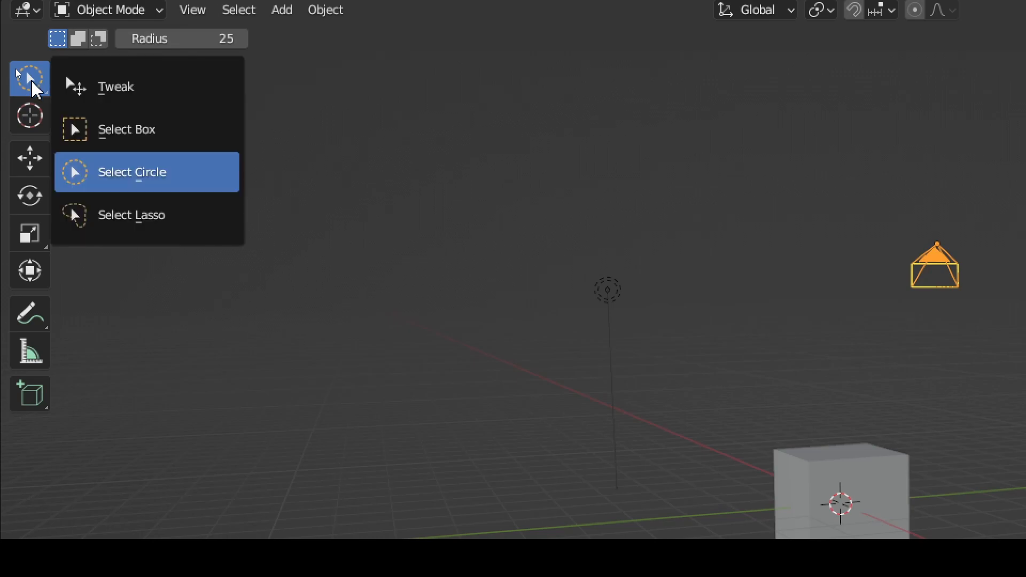
pyautogui.click(114, 133)
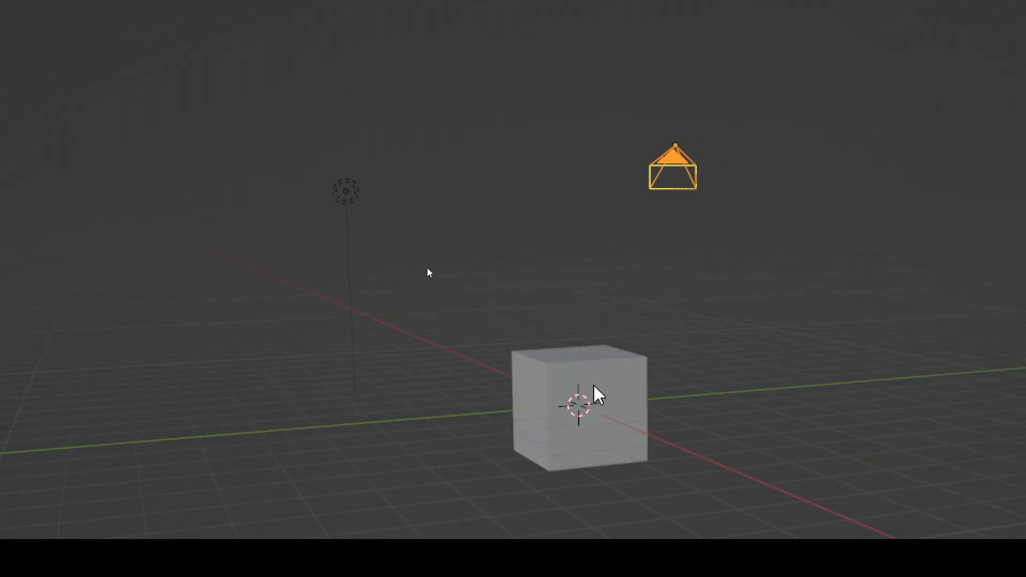
pyautogui.click(443, 372)
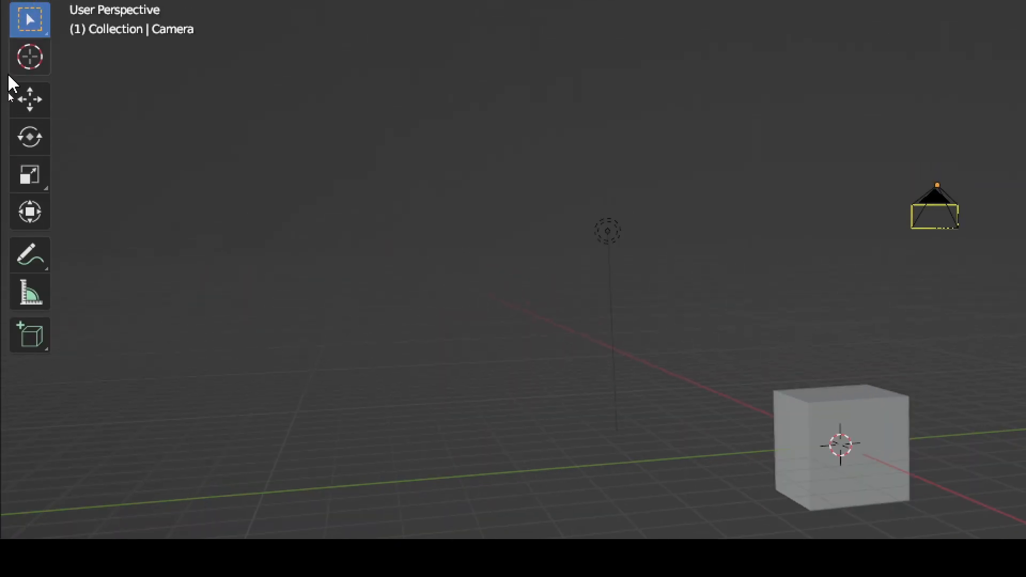
# Reposition the 3D cursor several times with the Cursor tool, ending in empty space beside the point light, and return to Select Box
pyautogui.click(30, 72)
pyautogui.click(410, 313)
pyautogui.click(285, 300)
pyautogui.click(480, 424)
pyautogui.click(523, 373)
pyautogui.click(380, 332)
pyautogui.click(445, 406)
pyautogui.click(552, 316)
pyautogui.click(470, 396)
pyautogui.click(554, 408)
pyautogui.click(556, 318)
pyautogui.click(430, 321)
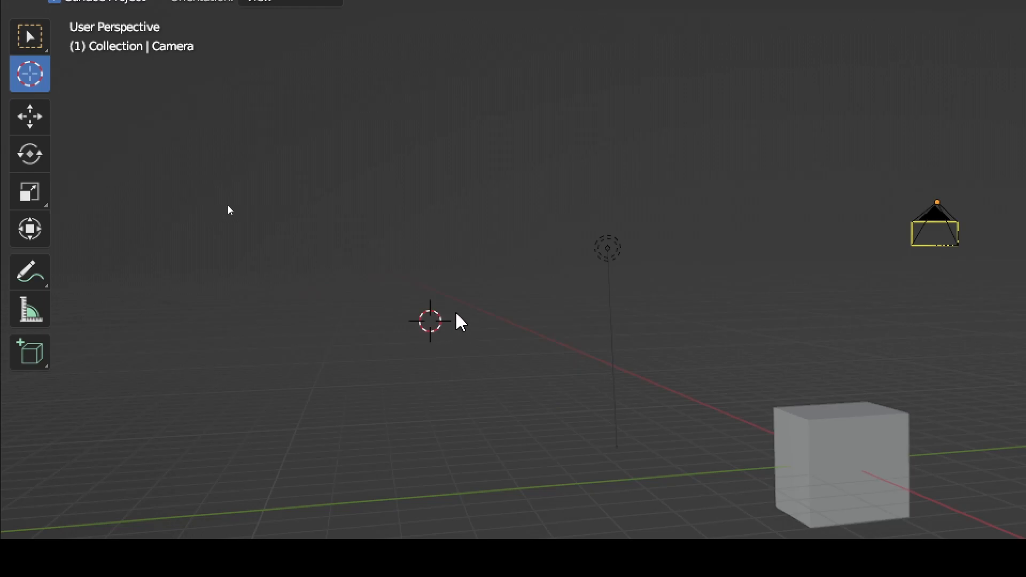
pyautogui.click(17, 48)
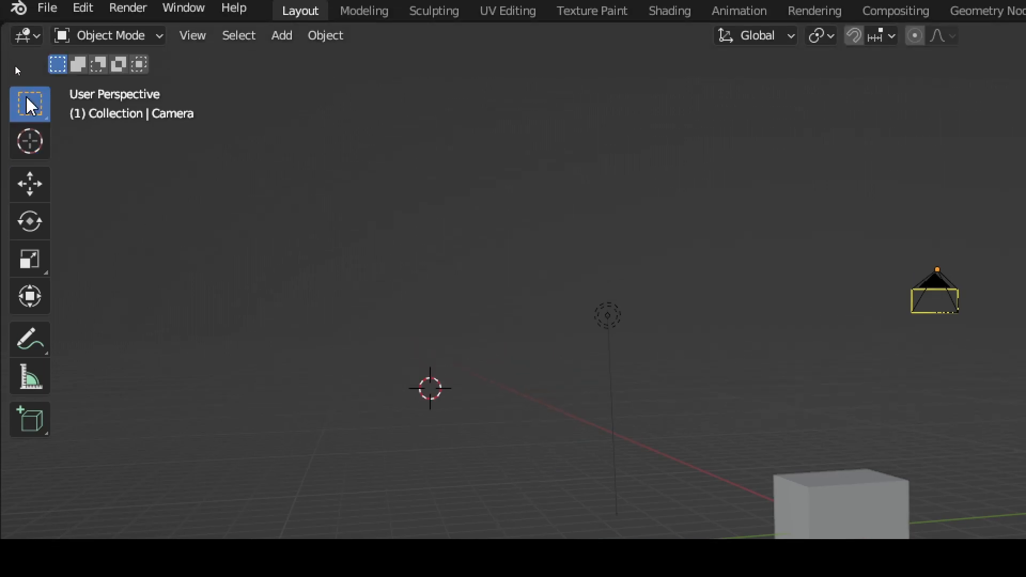
# Try the Move, Rotate and Scale tools, ending with Move active, and select the cube
pyautogui.click(28, 182)
pyautogui.click(29, 225)
pyautogui.click(30, 263)
pyautogui.click(30, 187)
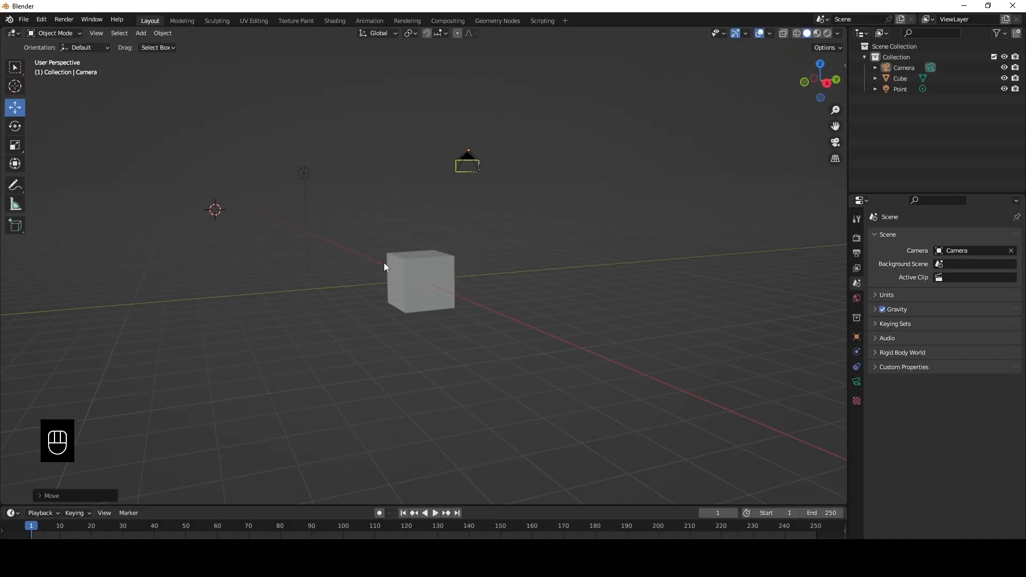
pyautogui.click(411, 273)
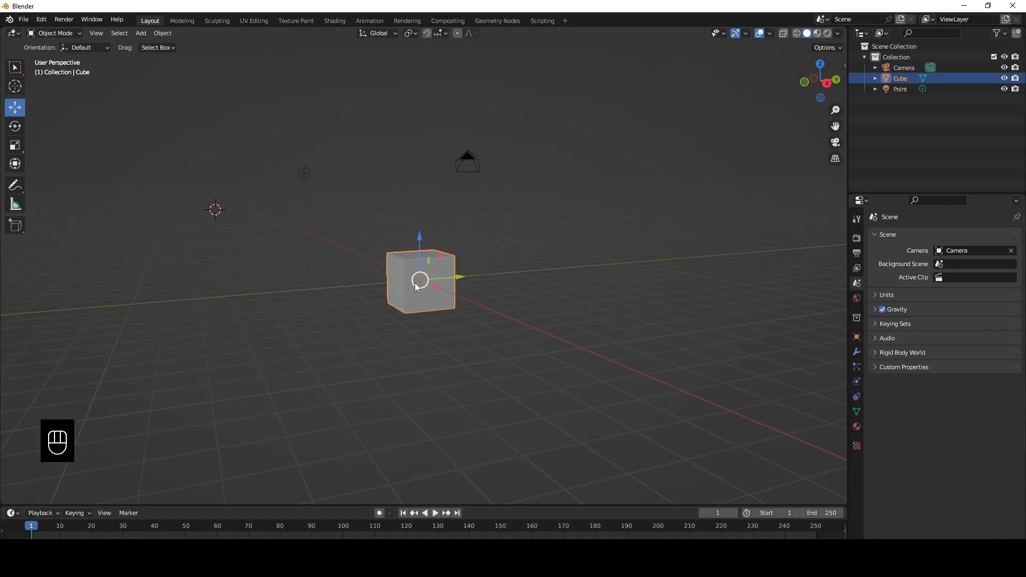
# Try a free move of the cube, and move it in the positive direction along the global Y axis
pyautogui.press('g')
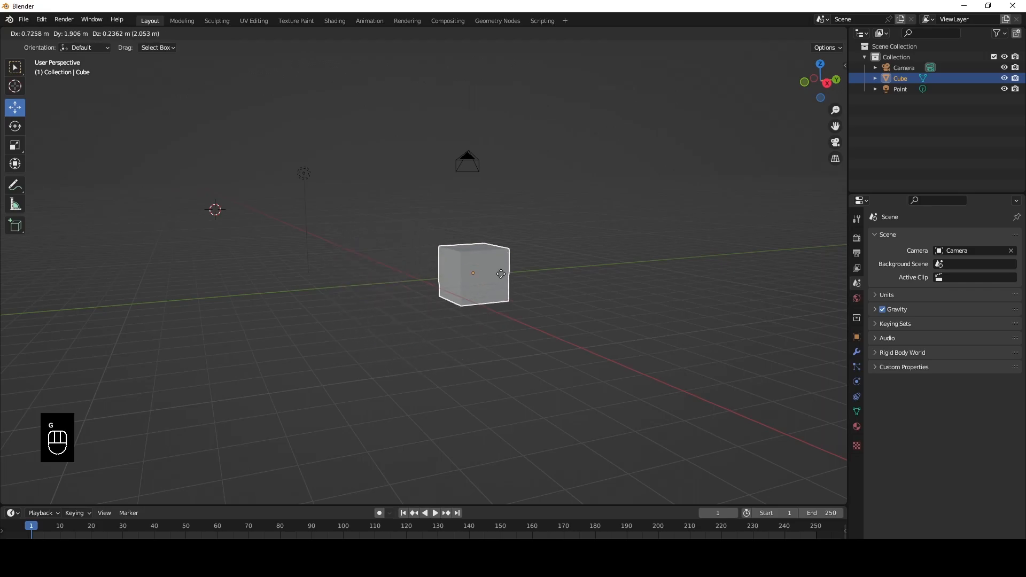
pyautogui.click(440, 287)
pyautogui.scroll(4, 449, 310)
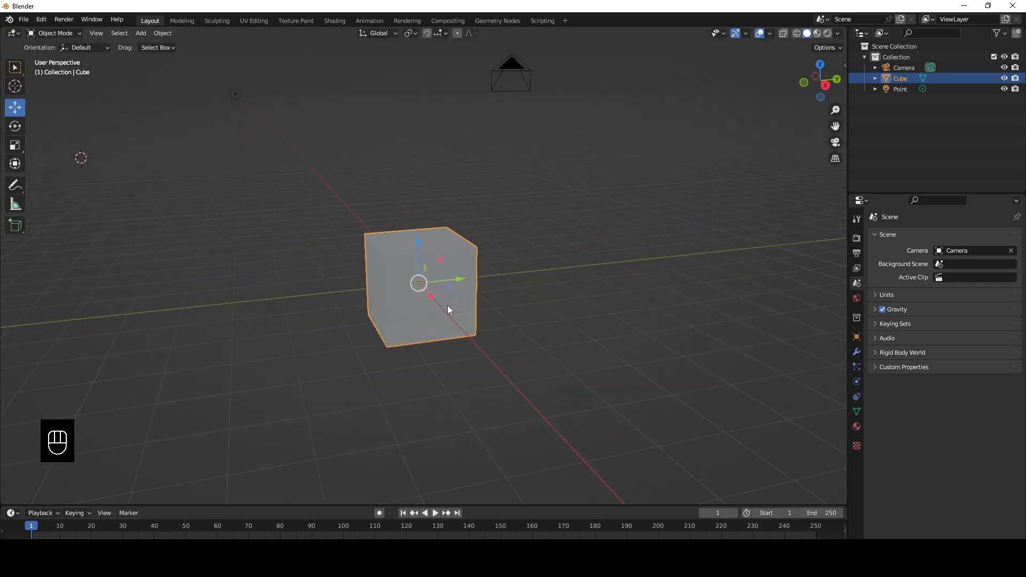
pyautogui.press('g')
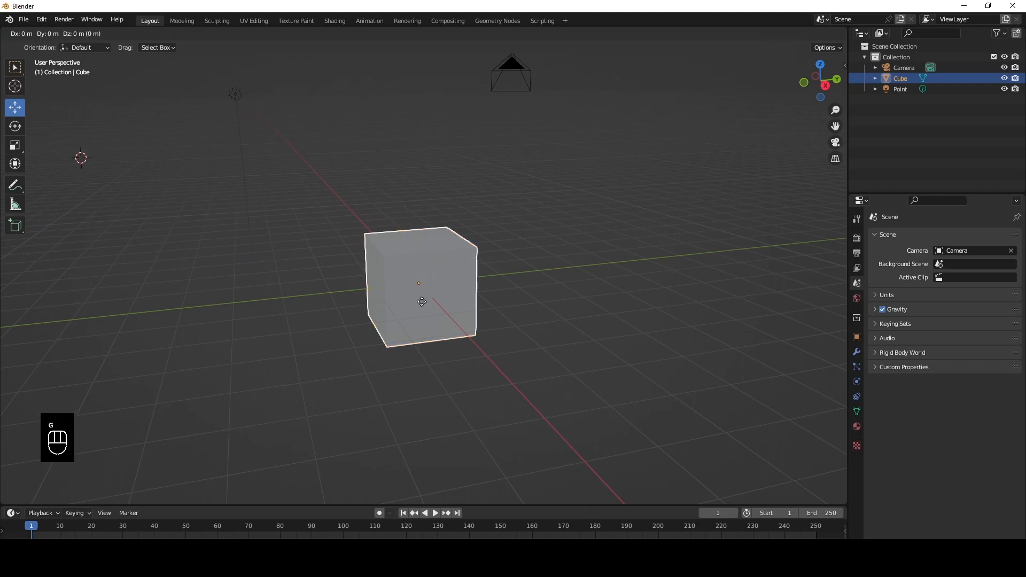
pyautogui.press('y')
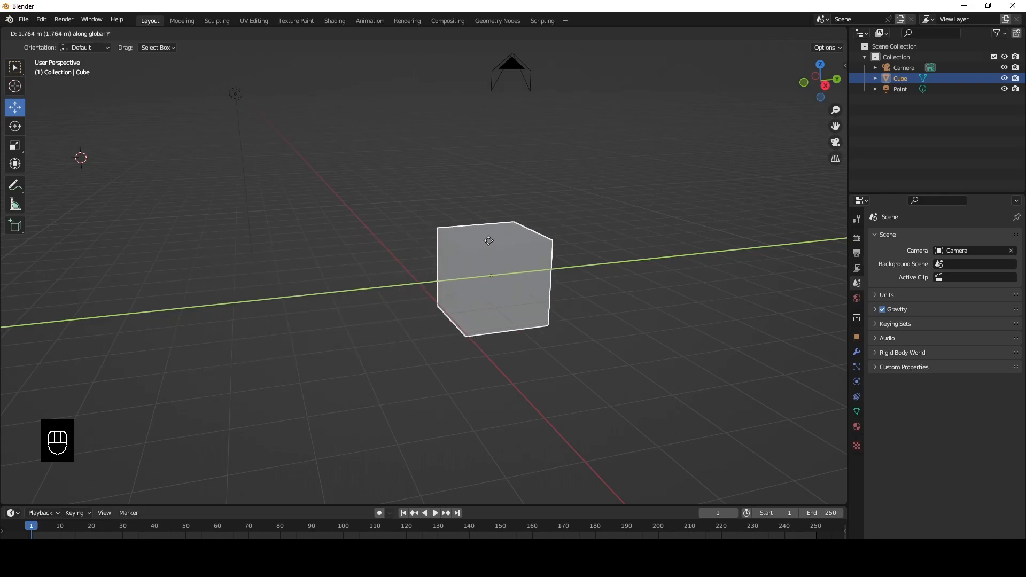
pyautogui.click(537, 223)
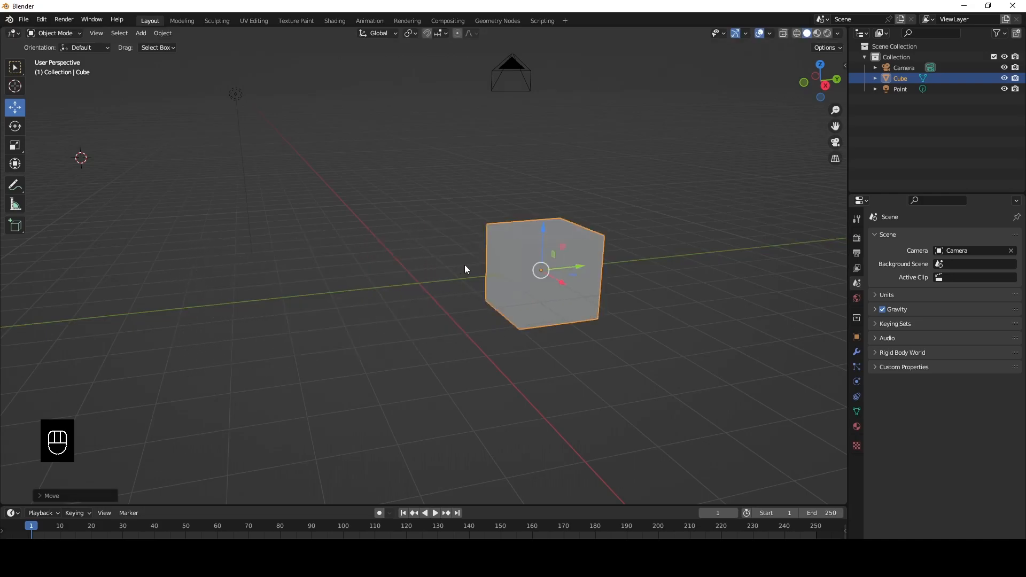
# Try moving the cube along the global Z axis twice, restoring its previous position each time
pyautogui.press('z')
pyautogui.press('g')
pyautogui.press('z')
pyautogui.click(415, 298)
pyautogui.hotkey('ctrl', 'z')
pyautogui.press('g')
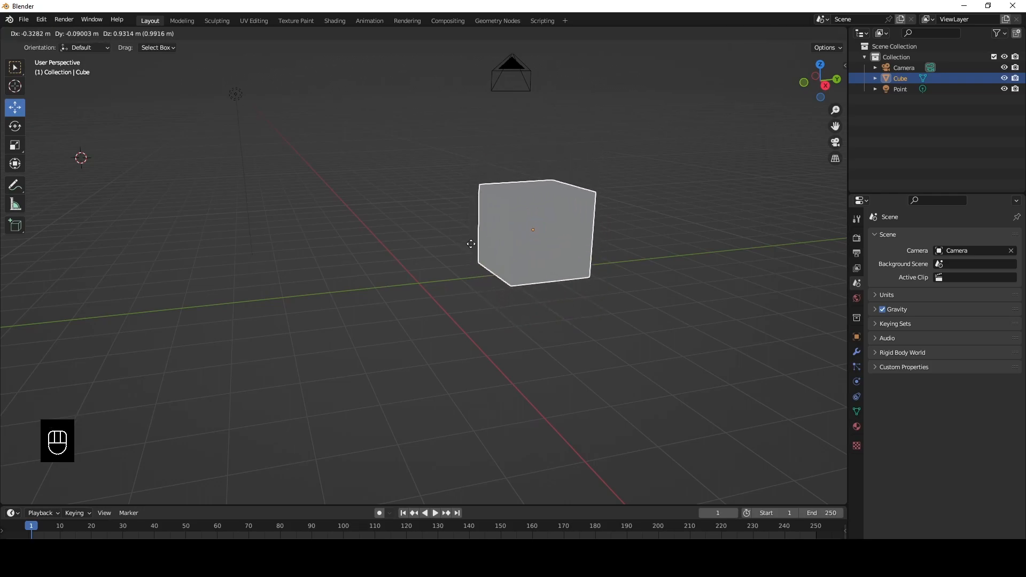
pyautogui.press('z')
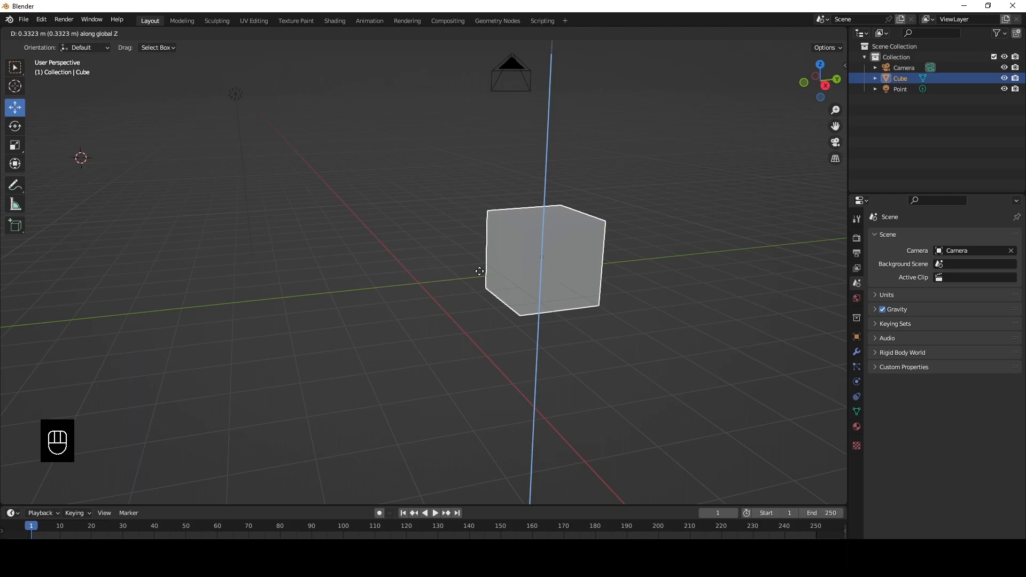
pyautogui.click(480, 275)
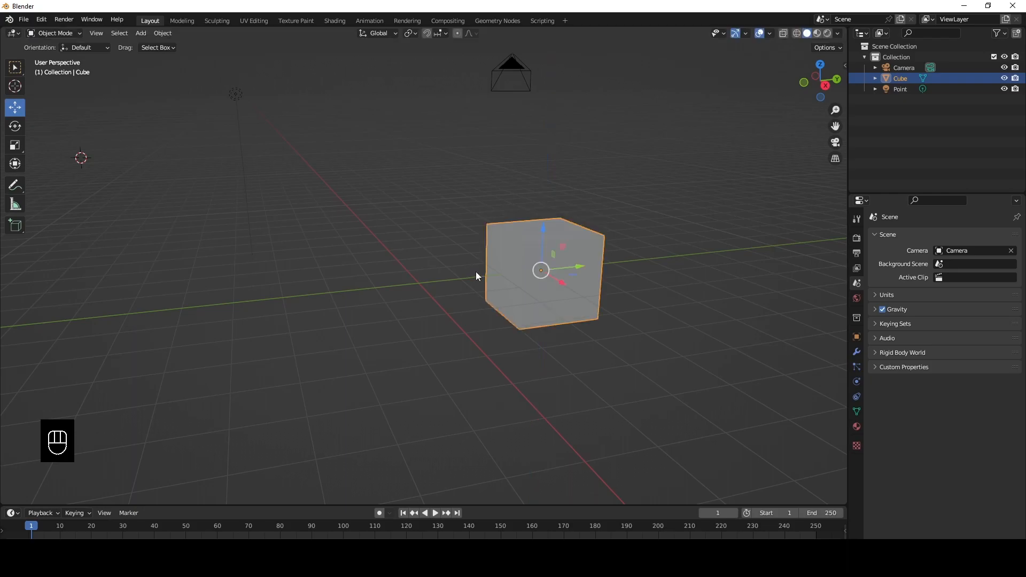
# Move the cube freely and clear its location to return it to the world origin, twice
pyautogui.press('g')
pyautogui.click(468, 235)
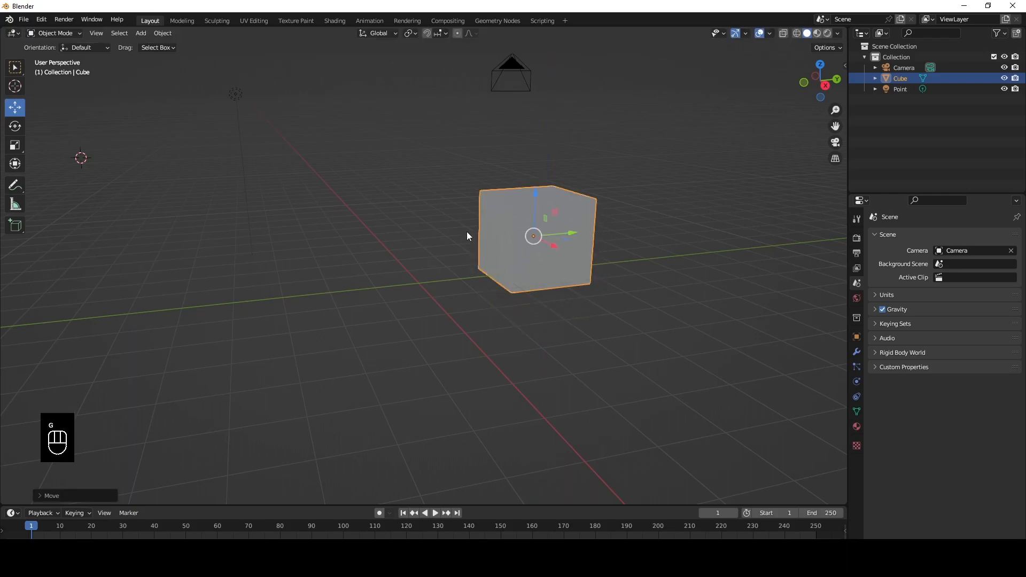
pyautogui.press('z')
pyautogui.hotkey('alt', 'g')
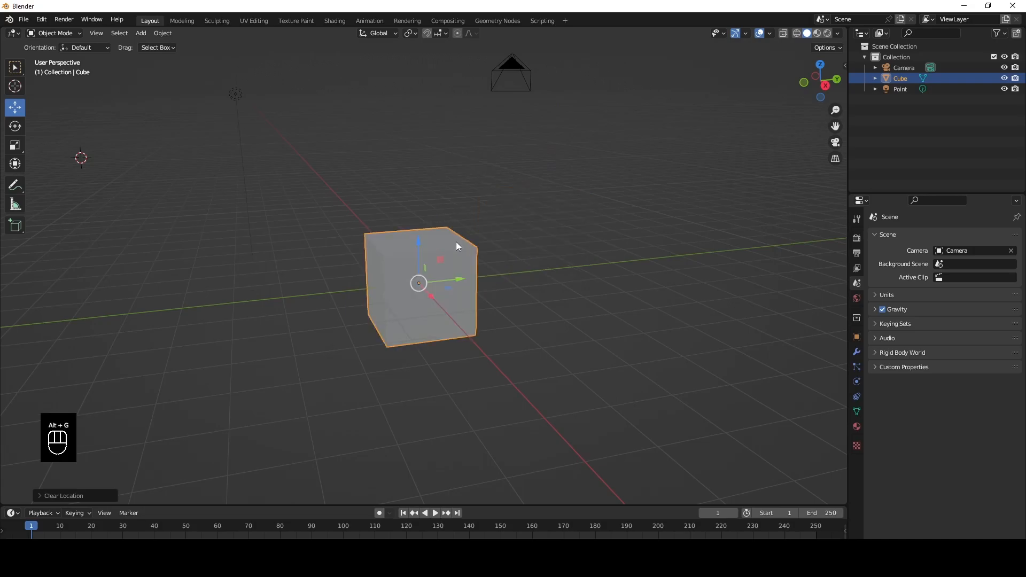
pyautogui.press('g')
pyautogui.click(672, 162)
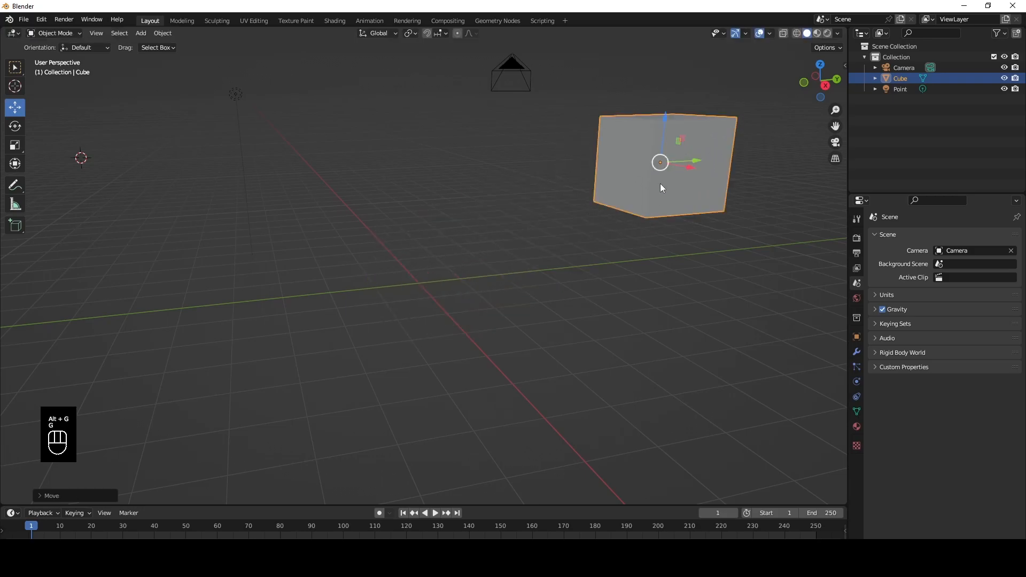
pyautogui.hotkey('alt', 'g')
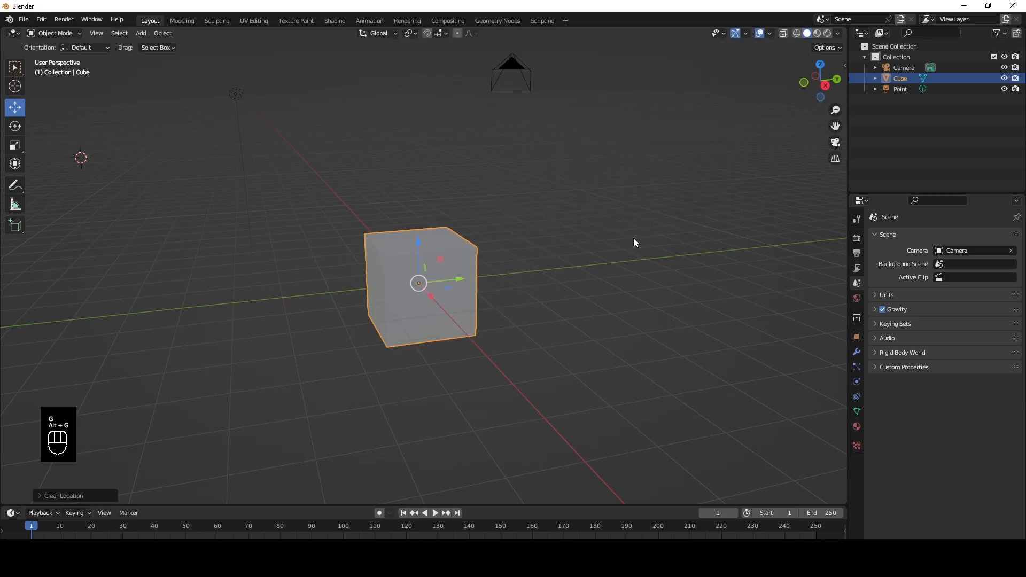
# Activate the Rotate tool, try a free rotation of the cube and undo it
pyautogui.scroll(-3, 495, 275)
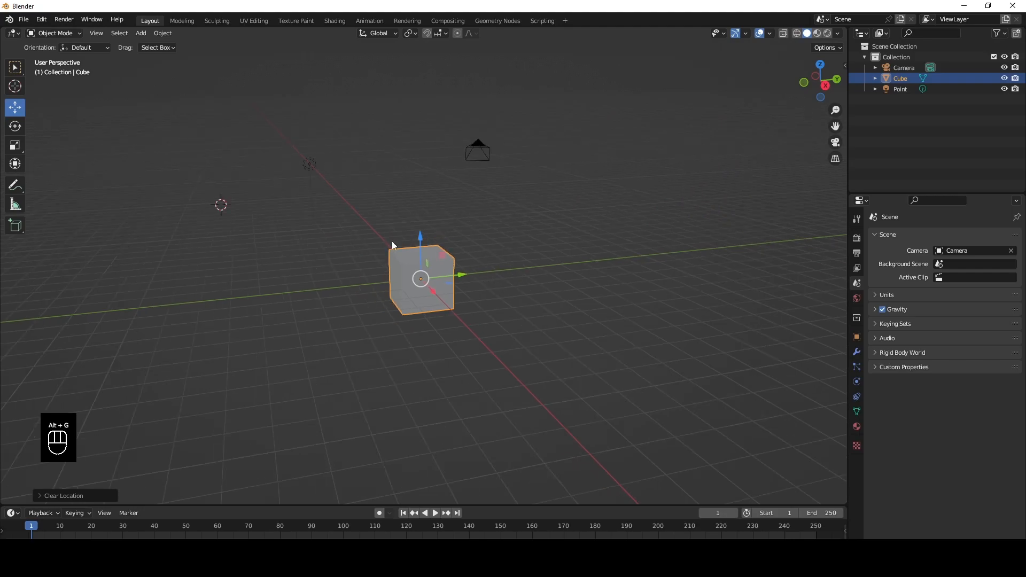
pyautogui.scroll(4, 353, 216)
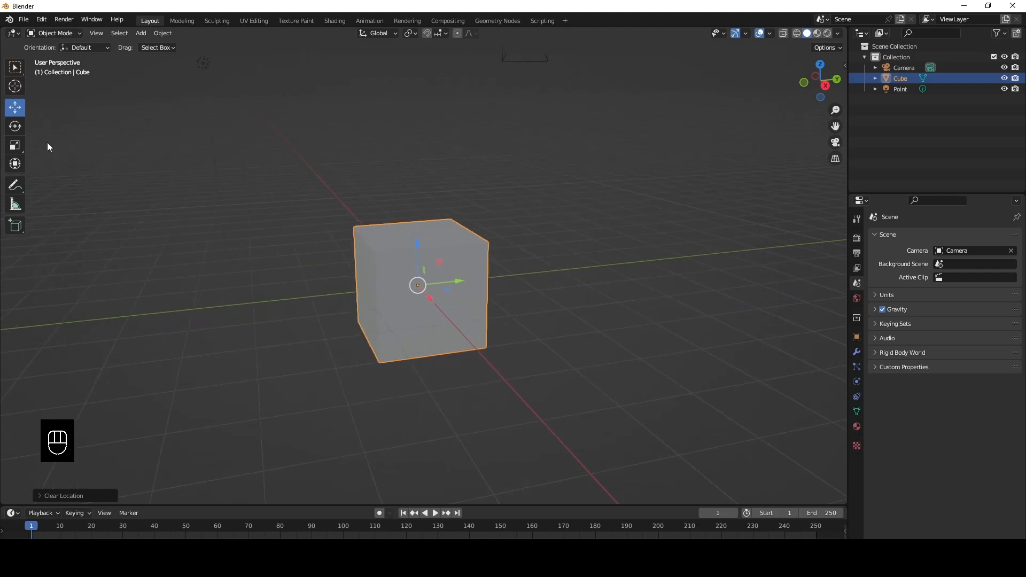
pyautogui.click(14, 127)
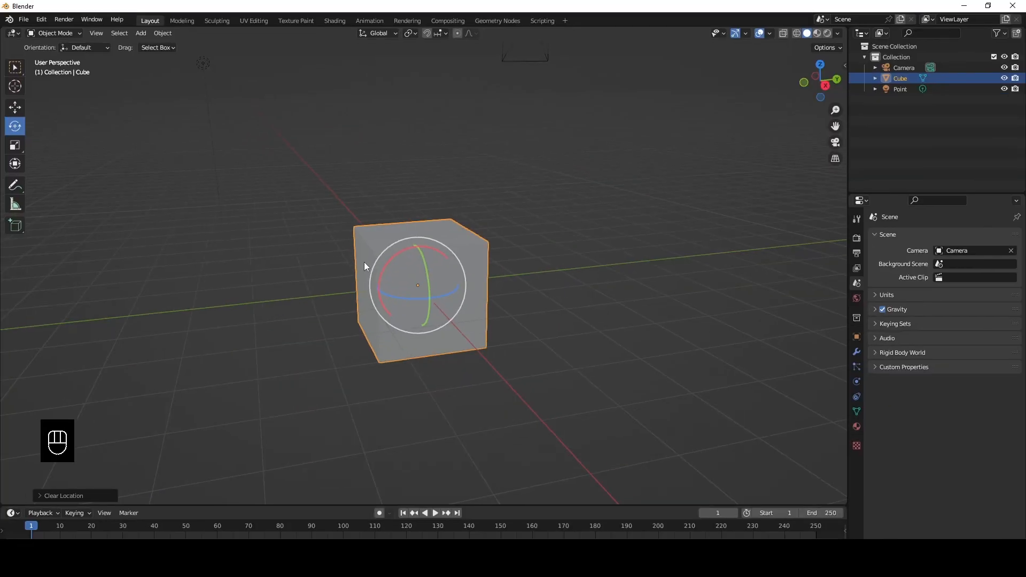
pyautogui.press('r')
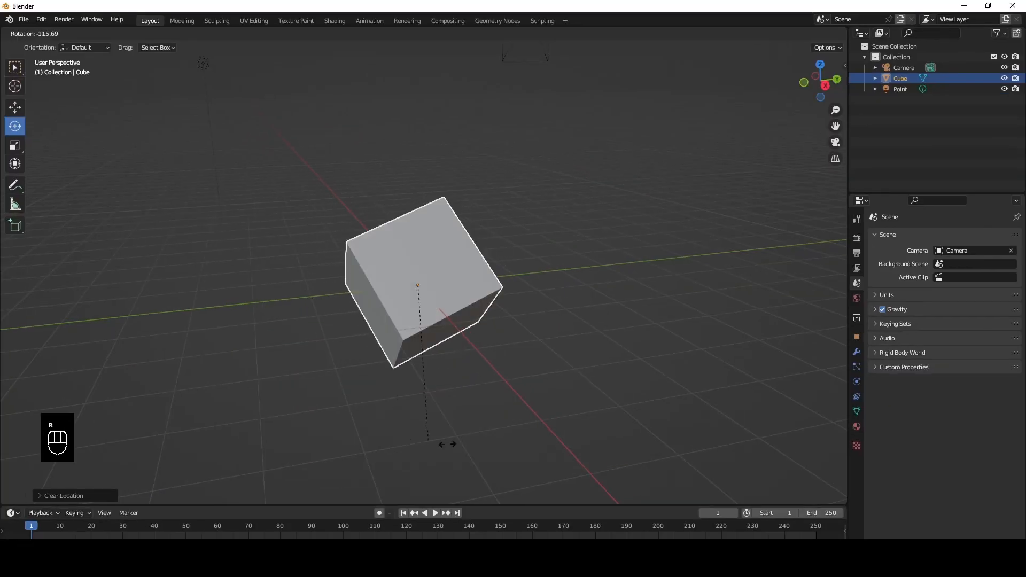
pyautogui.keyDown('ctrl'); pyautogui.click(582, 302); pyautogui.keyUp('ctrl')
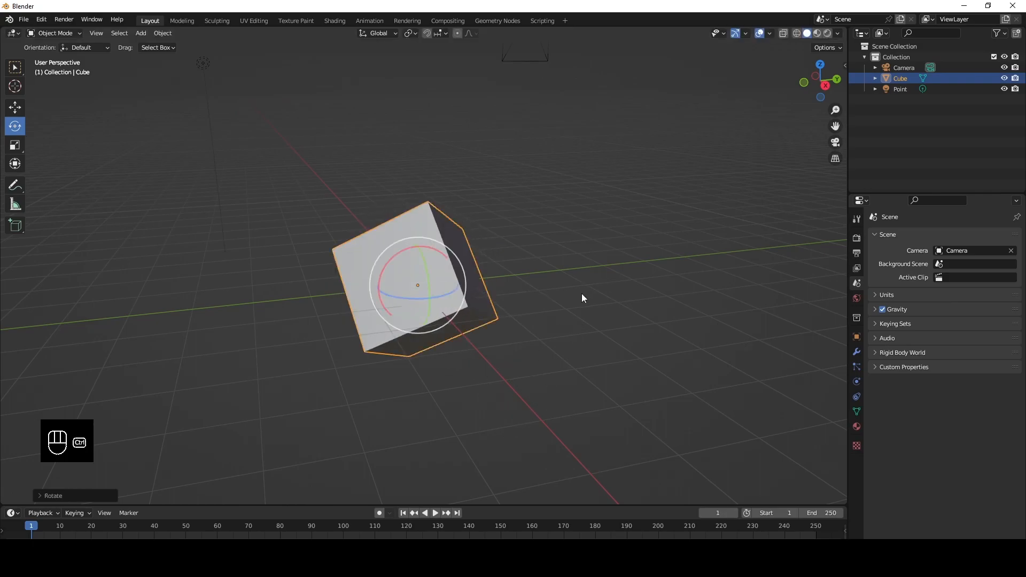
pyautogui.hotkey('ctrl', 'z')
# Try rotating the cube constrained to the global X, Z and Y axes in turn
pyautogui.press('r')
pyautogui.press('x')
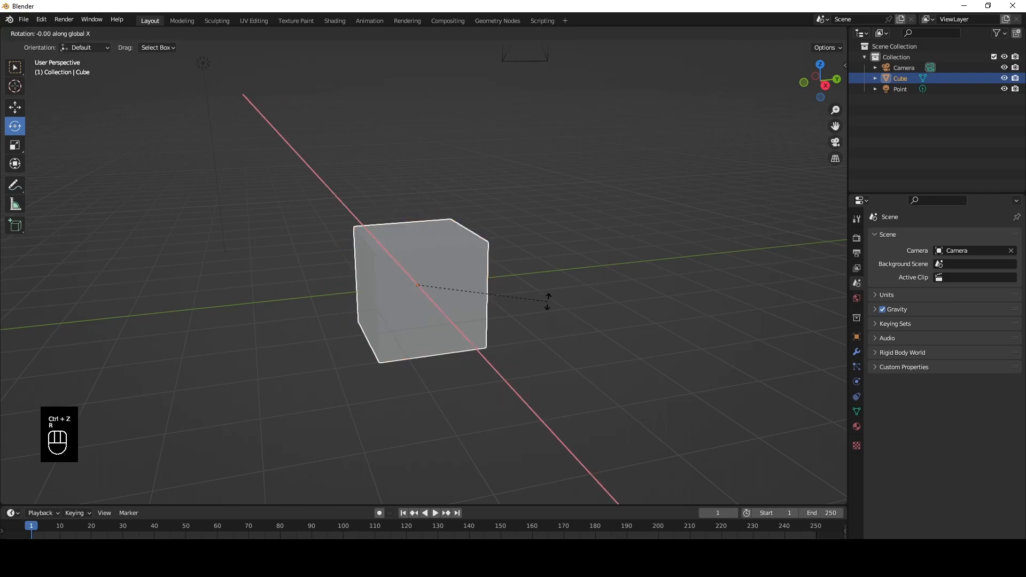
pyautogui.rightClick(536, 284)
pyautogui.press('z')
pyautogui.rightClick(545, 279)
pyautogui.press('r')
pyautogui.press('y')
pyautogui.rightClick(525, 290)
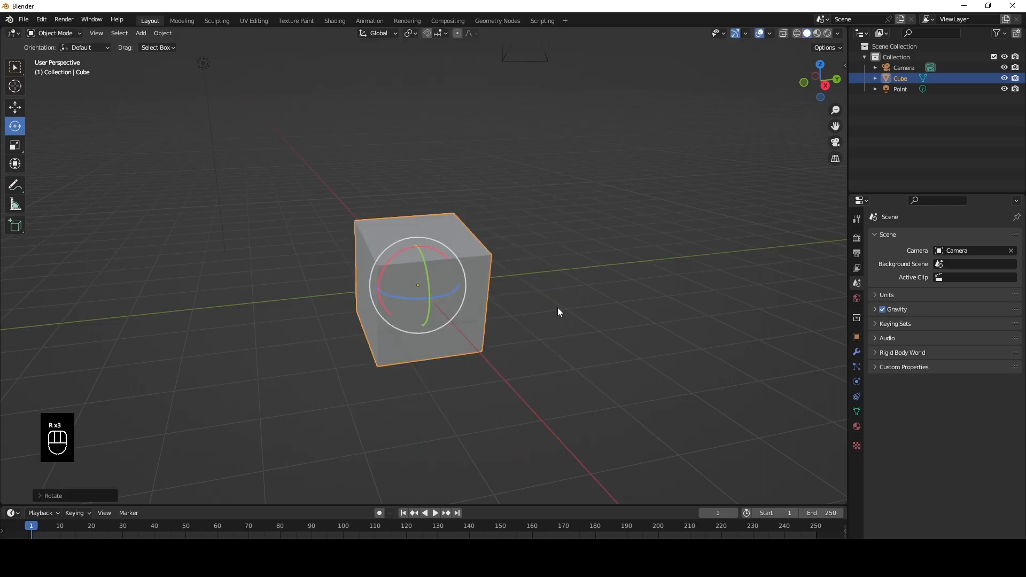
# Rotate the cube freely in several directions using trackball rotation
pyautogui.press('r')
pyautogui.press('r')
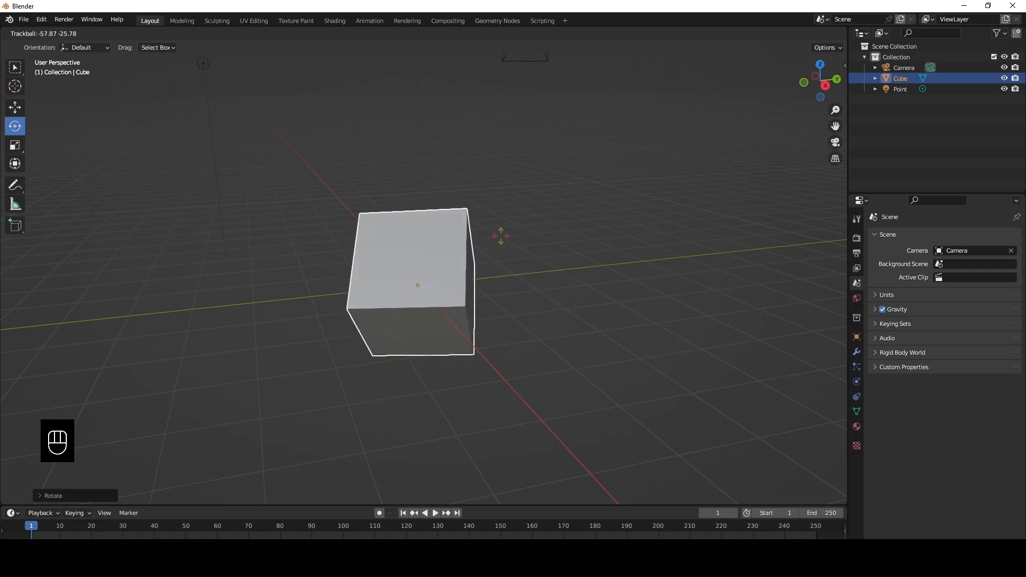
pyautogui.click(464, 259)
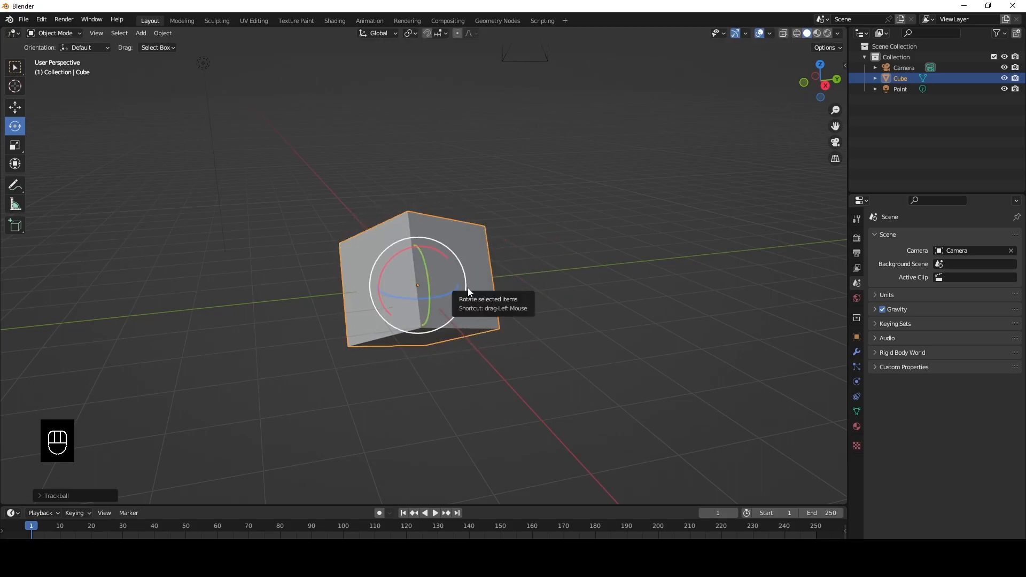
# Clear the cube's rotation to restore its default orientation
pyautogui.hotkey('alt', 'r')
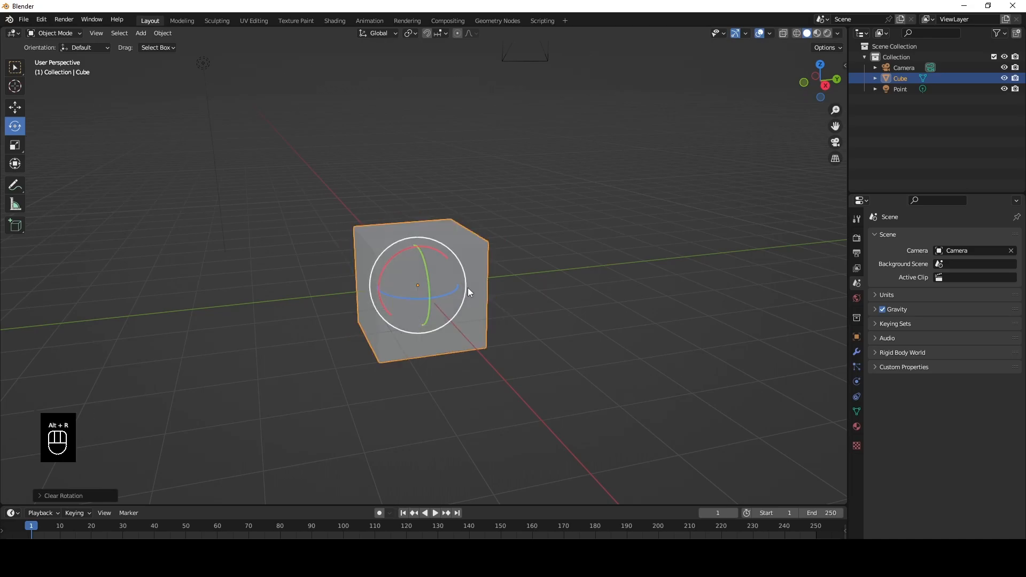
# Move the cube away from the origin, tilt it with trackball rotation, and clear both its location and rotation
pyautogui.press('g')
pyautogui.click(663, 210)
pyautogui.scroll(-3, 609, 215)
pyautogui.press('r')
pyautogui.press('r')
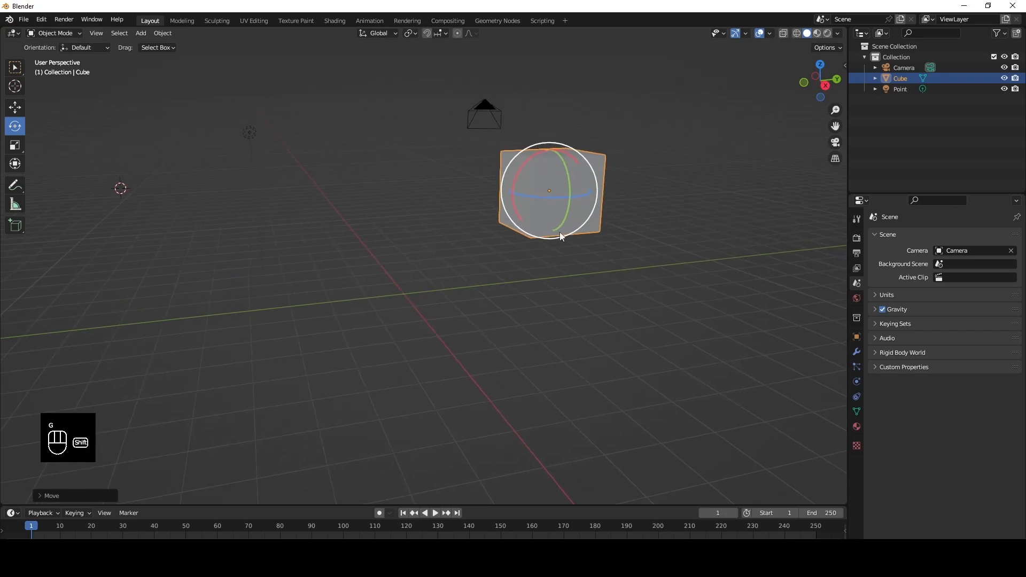
pyautogui.click(600, 195)
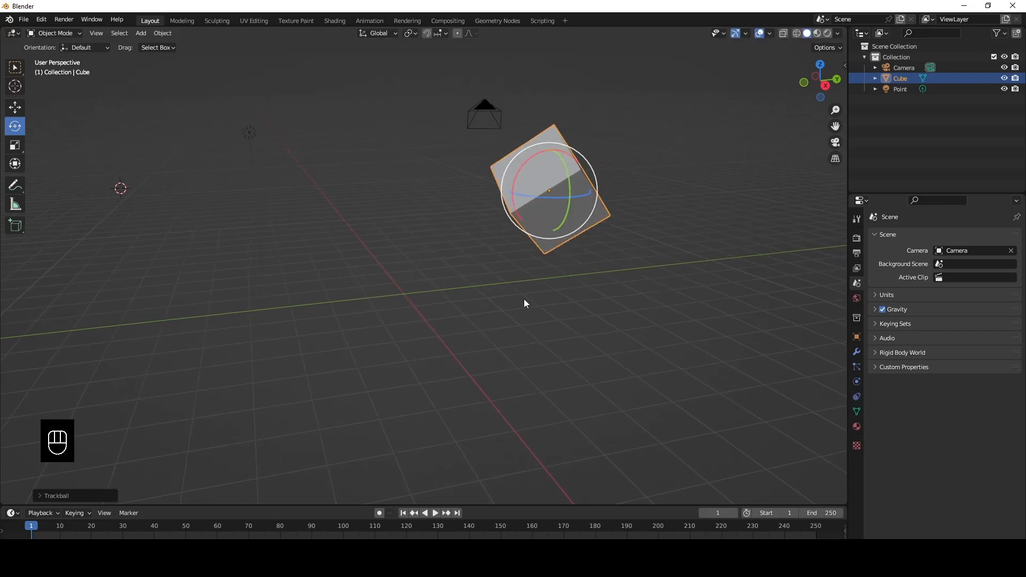
pyautogui.hotkey('alt', 'g')
pyautogui.hotkey('alt', 'r')
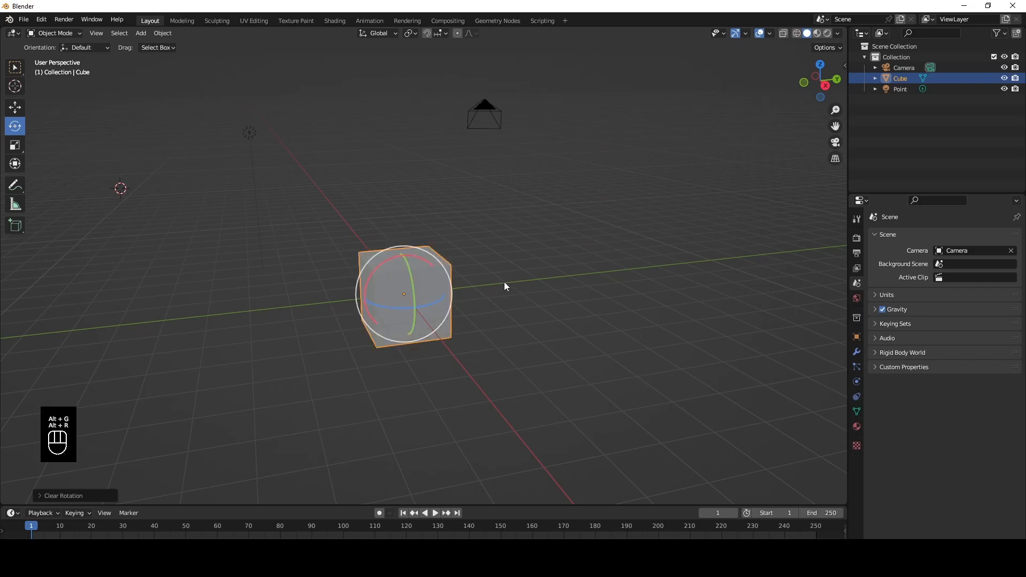
# Activate the Scale tool and scale the cube uniformly to make it slightly larger
pyautogui.click(13, 149)
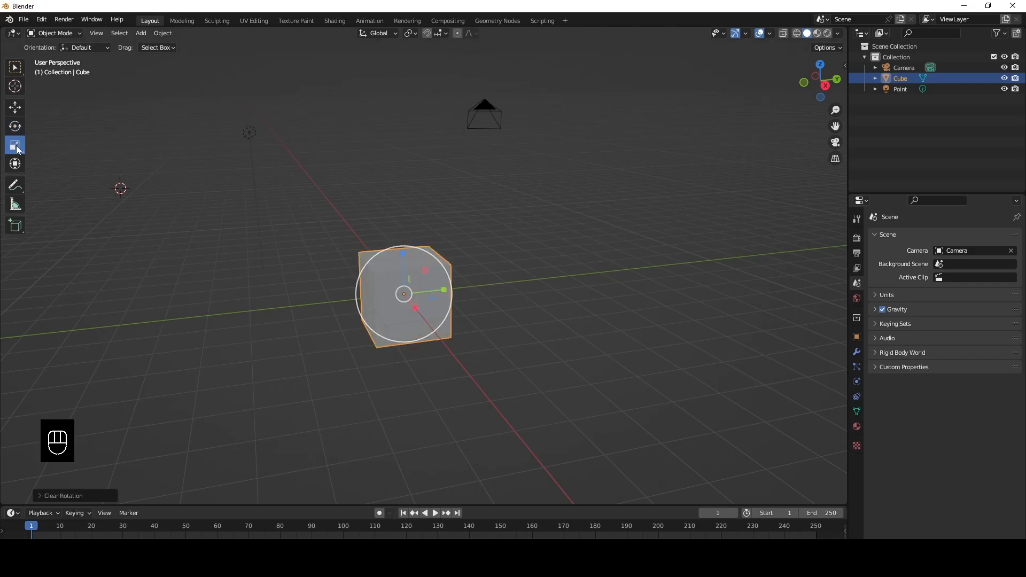
pyautogui.scroll(3, 459, 306)
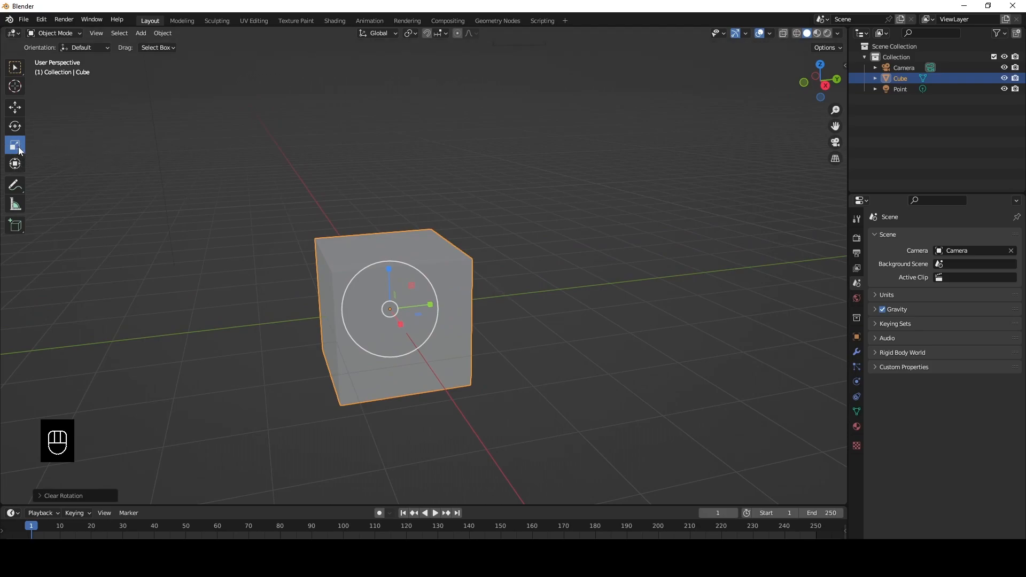
pyautogui.press('s')
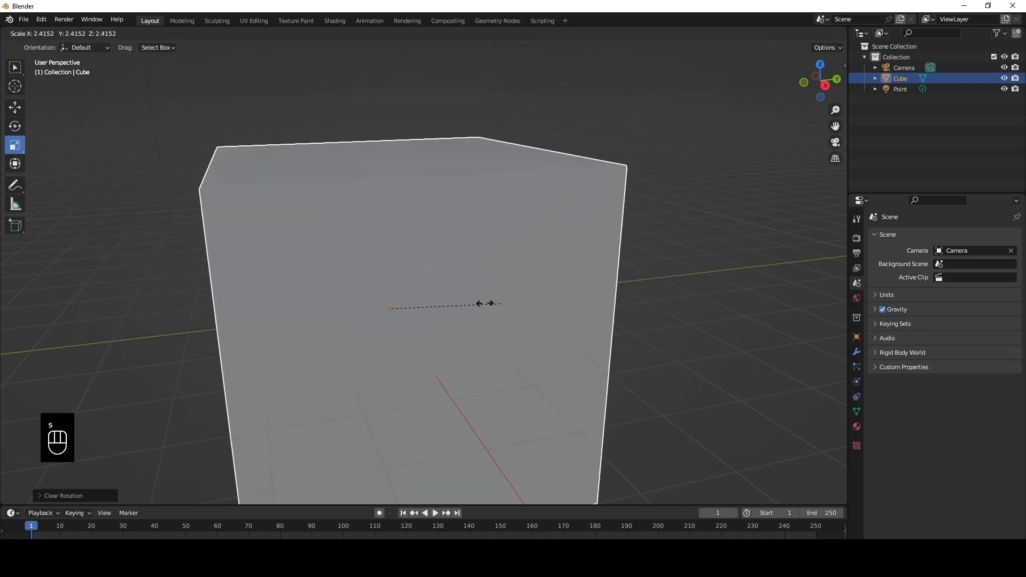
pyautogui.click(443, 297)
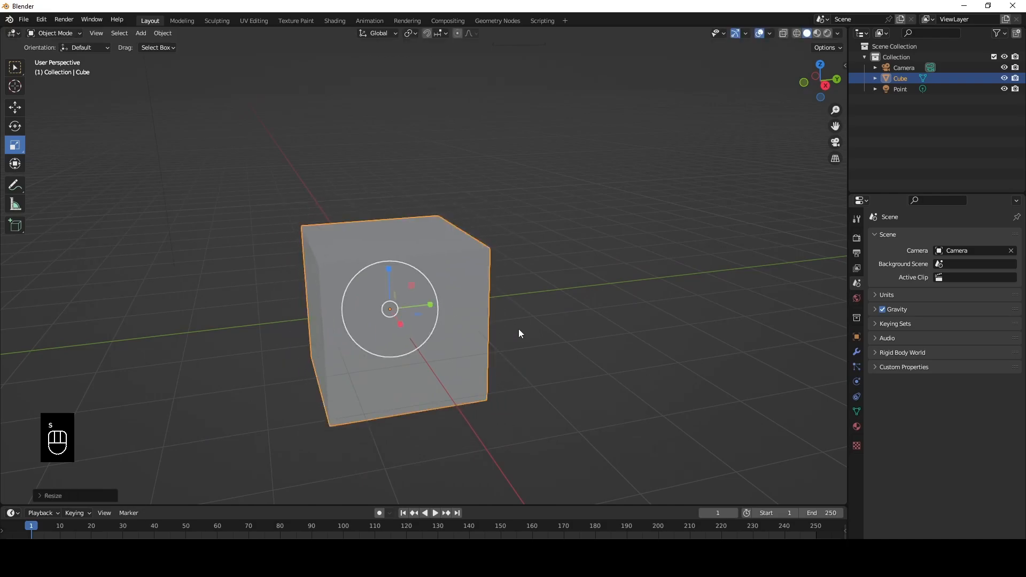
# Scale the cube along the X, Y and Z axes in turn to shape it into a wide, flat slab
pyautogui.press('s')
pyautogui.press('s')
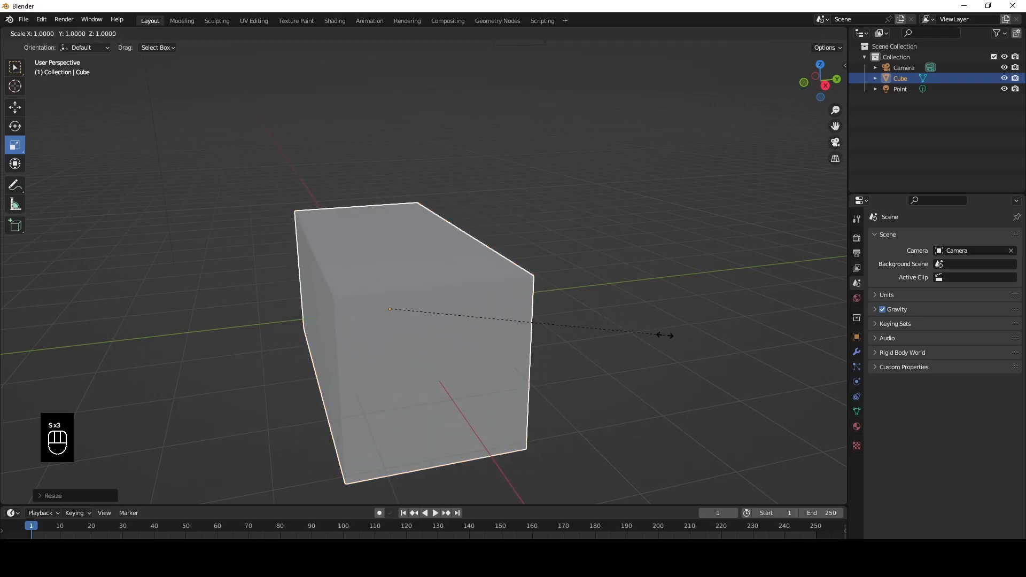
pyautogui.press('y')
pyautogui.click(196, 316)
pyautogui.press('s')
pyautogui.press('z')
pyautogui.click(409, 335)
pyautogui.scroll(-5, 409, 336)
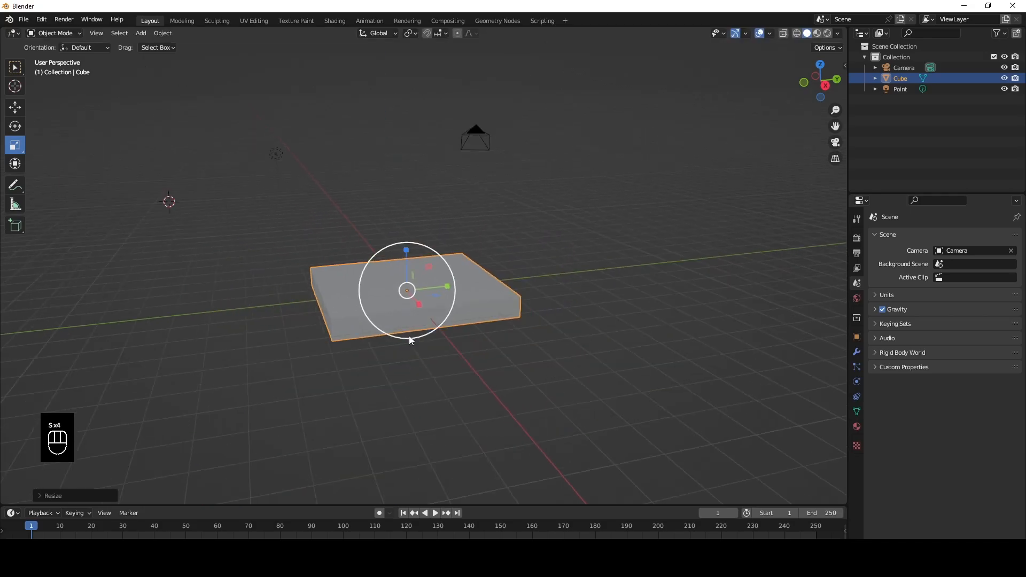
# Undo the three single-axis scalings of the cube
pyautogui.moveTo(408, 335); pyautogui.dragTo(425, 341, button='middle')
pyautogui.hotkey('alt', 'z')
pyautogui.hotkey('alt', 'z')
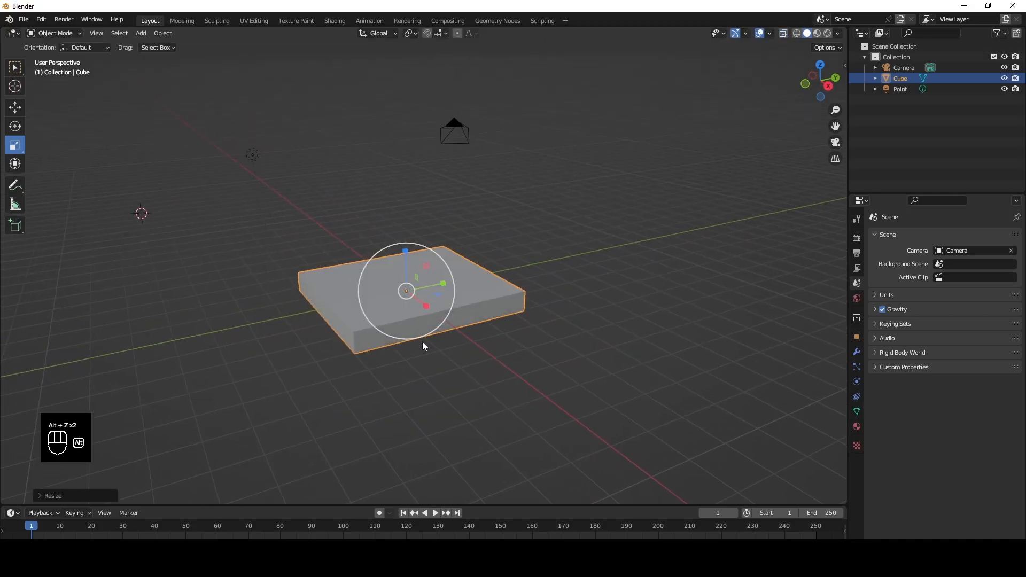
pyautogui.hotkey('ctrl', 'z')
pyautogui.hotkey('ctrl', 'z')
pyautogui.hotkey('ctrl', 'z')
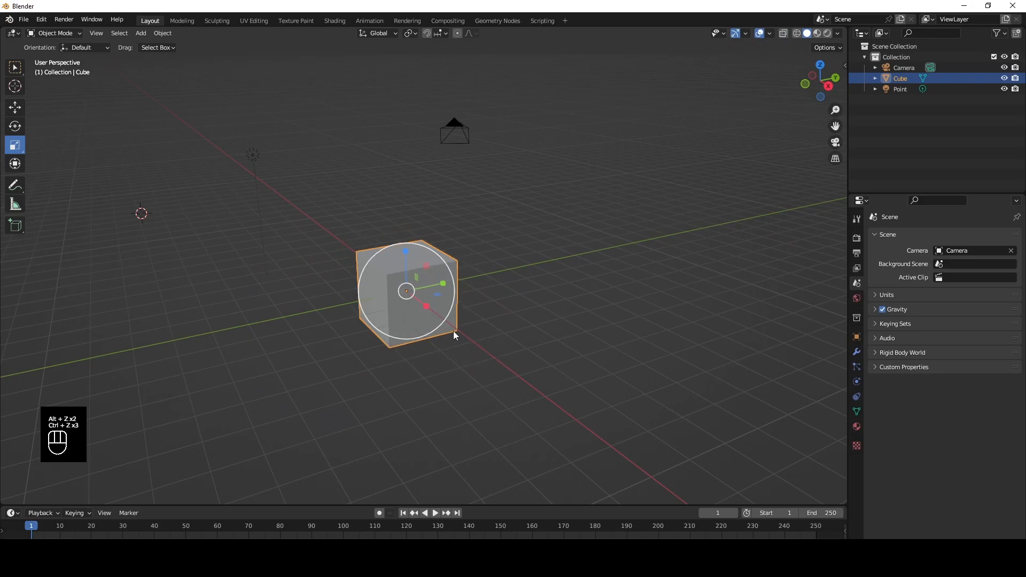
# Scale the cube in X and Y only, with the global Z axis locked, and undo the scaling
pyautogui.scroll(3, 449, 338)
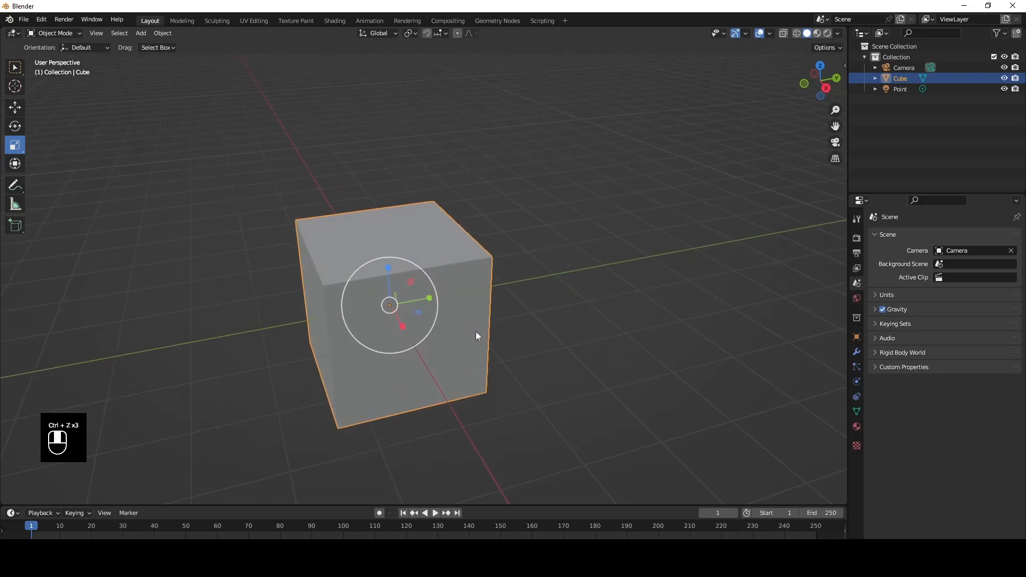
pyautogui.moveTo(476, 330); pyautogui.dragTo(476, 332, button='middle')
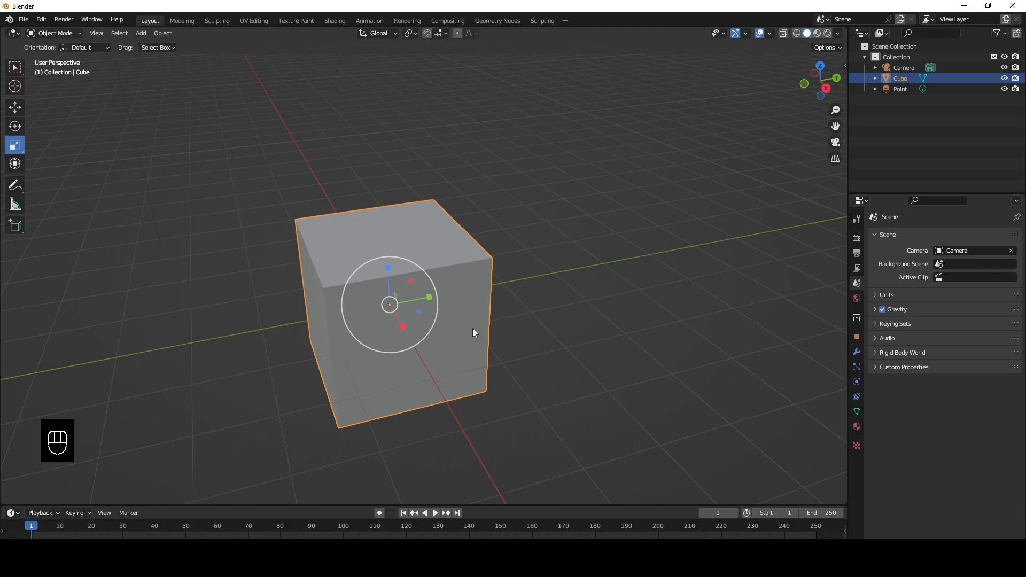
pyautogui.press('s')
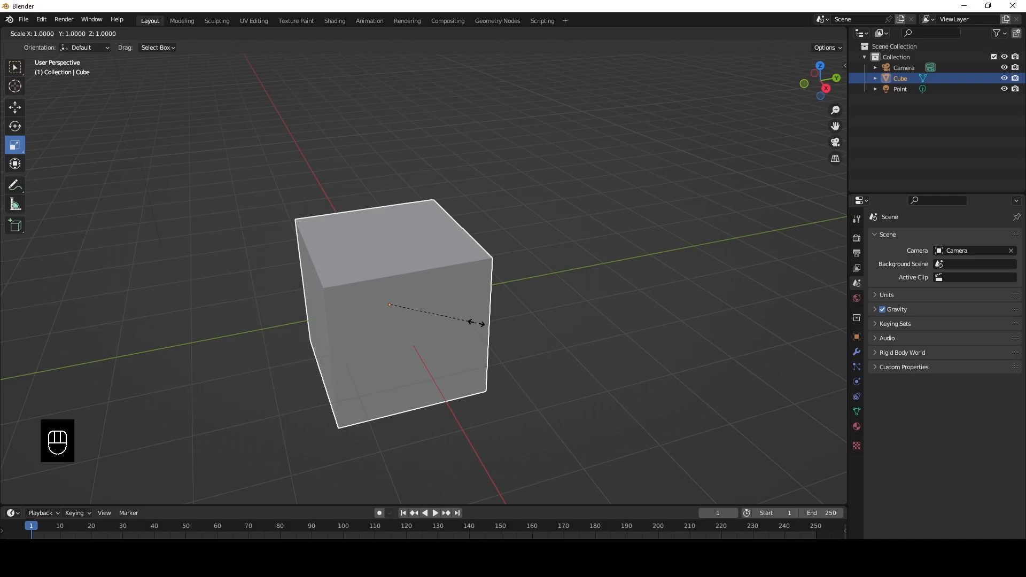
pyautogui.hotkey('shift', 'z')
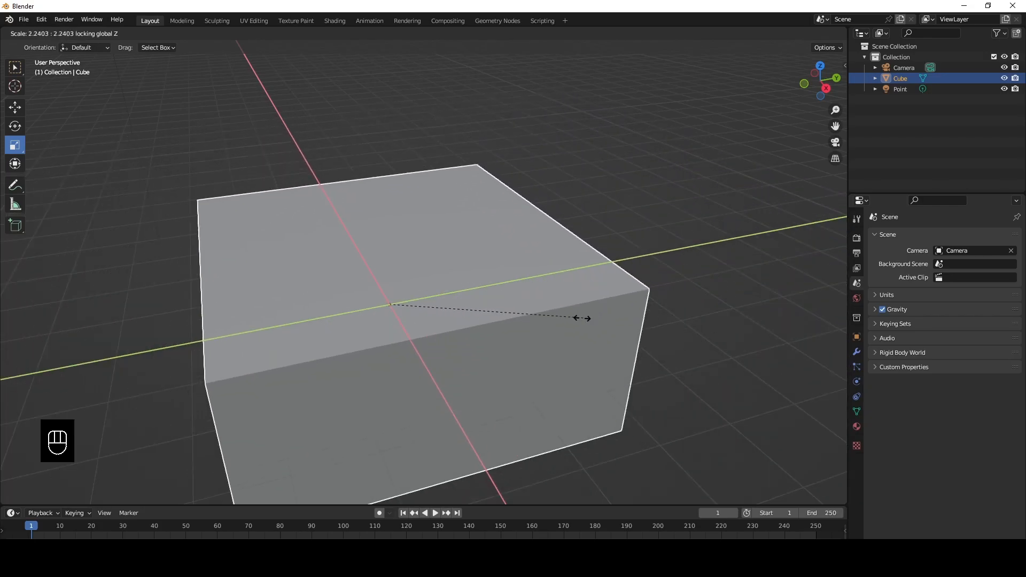
pyautogui.click(563, 318)
pyautogui.scroll(-4, 562, 319)
pyautogui.press('s')
pyautogui.hotkey('shift', 'z')
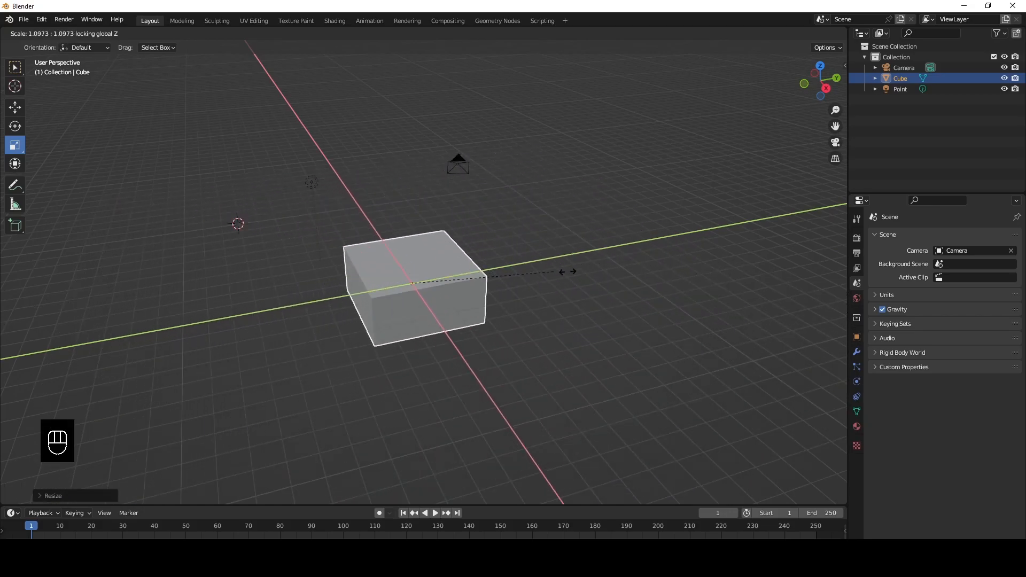
pyautogui.rightClick(447, 258)
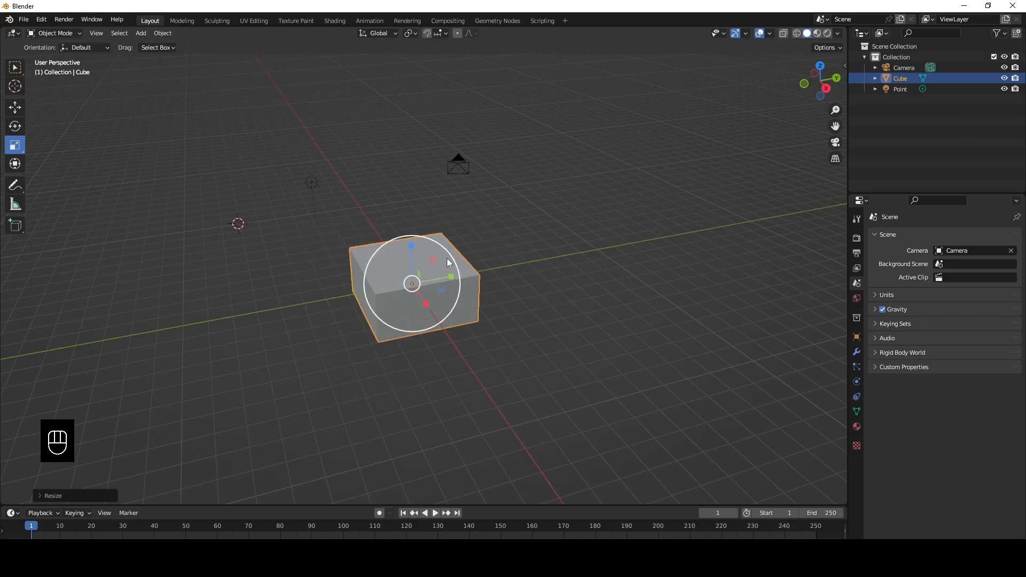
pyautogui.scroll(2, 451, 259)
pyautogui.hotkey('ctrl', 'z')
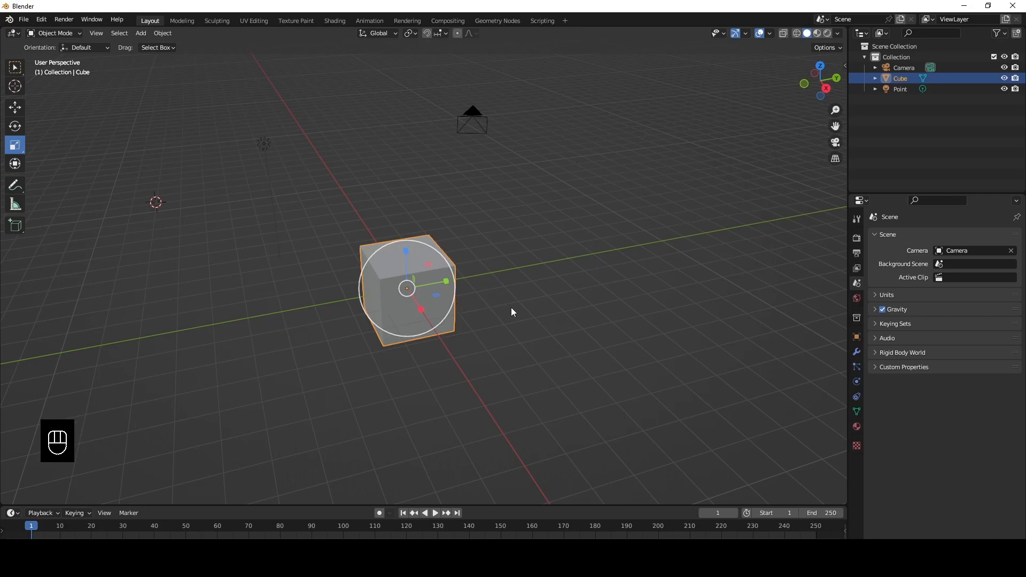
# Stretch the cube along the Y axis, narrow it along the X axis, and clear its scale
pyautogui.press('s')
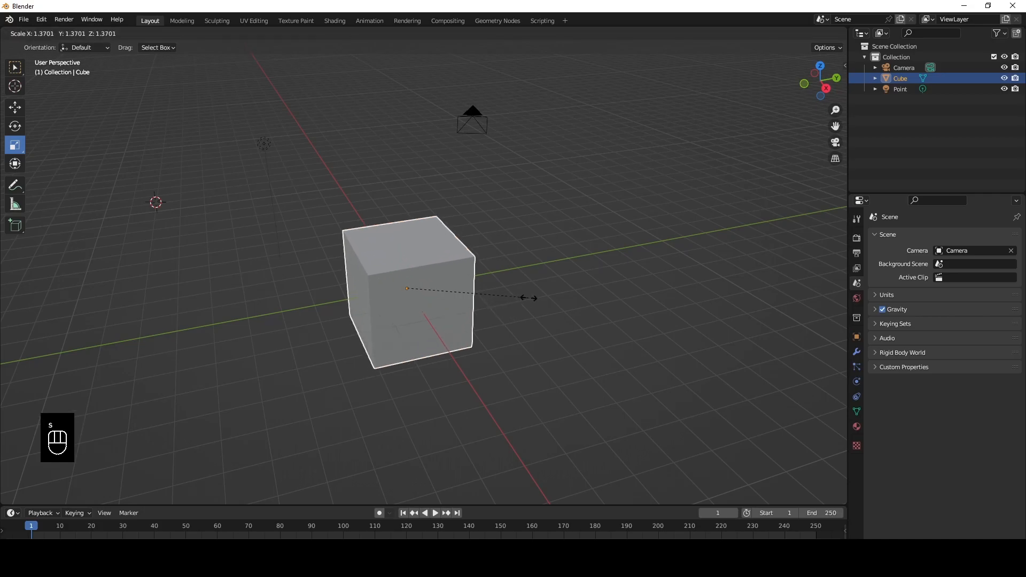
pyautogui.press('y')
pyautogui.click(712, 268)
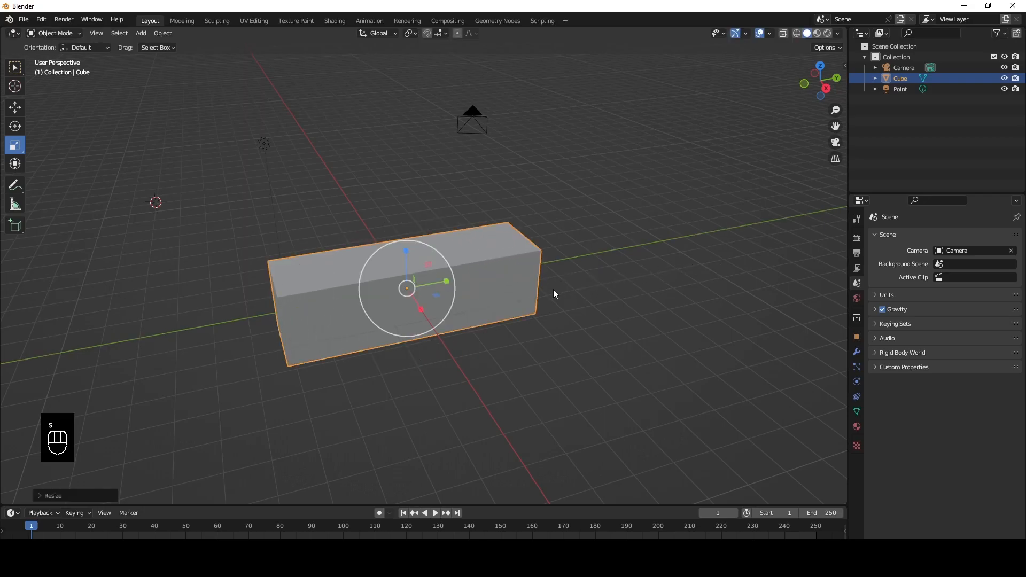
pyautogui.press('s')
pyautogui.press('x')
pyautogui.click(486, 280)
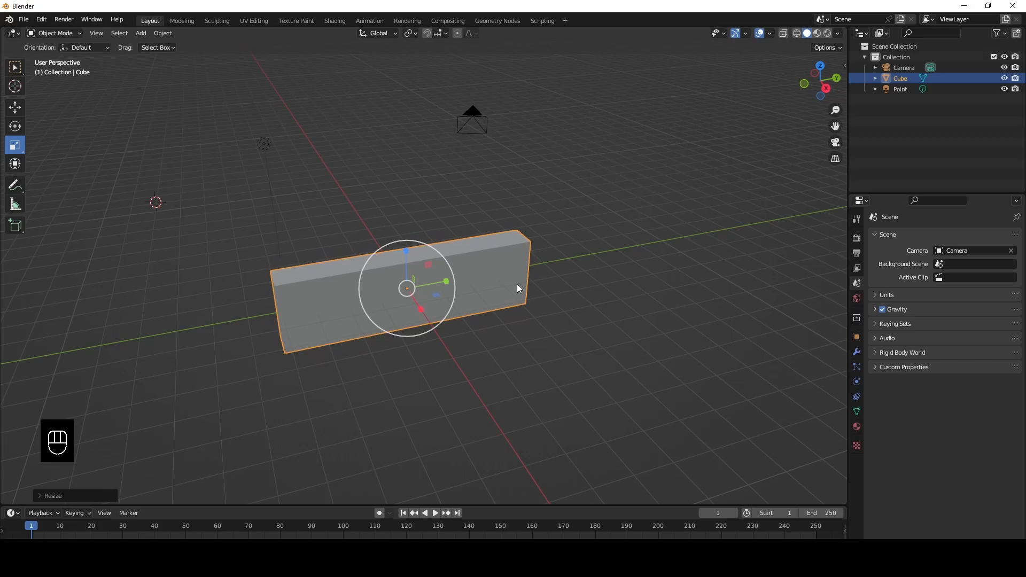
pyautogui.hotkey('alt', 's')
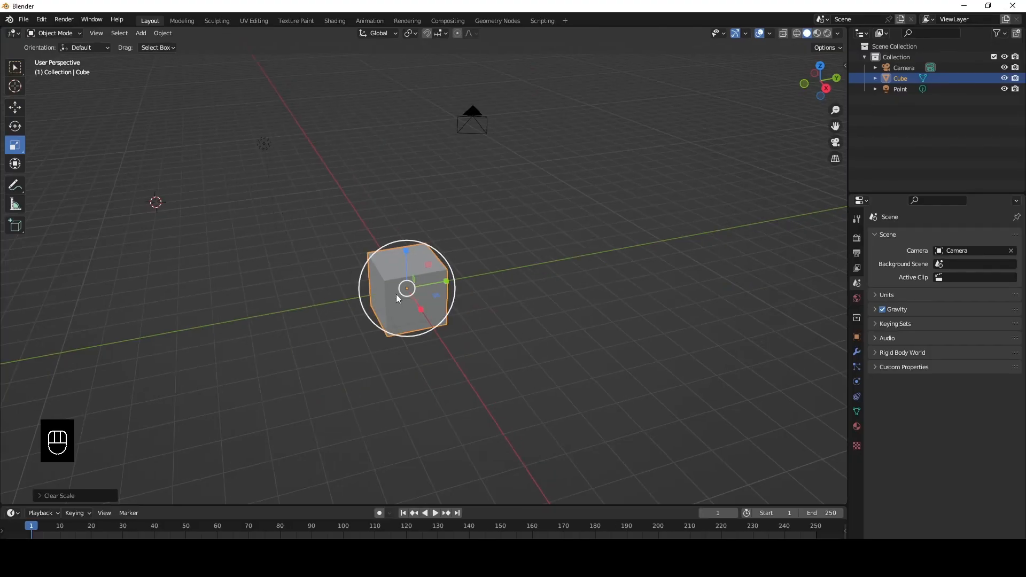
# Move the cube freely upward so it sits above the grid floor
pyautogui.press('g')
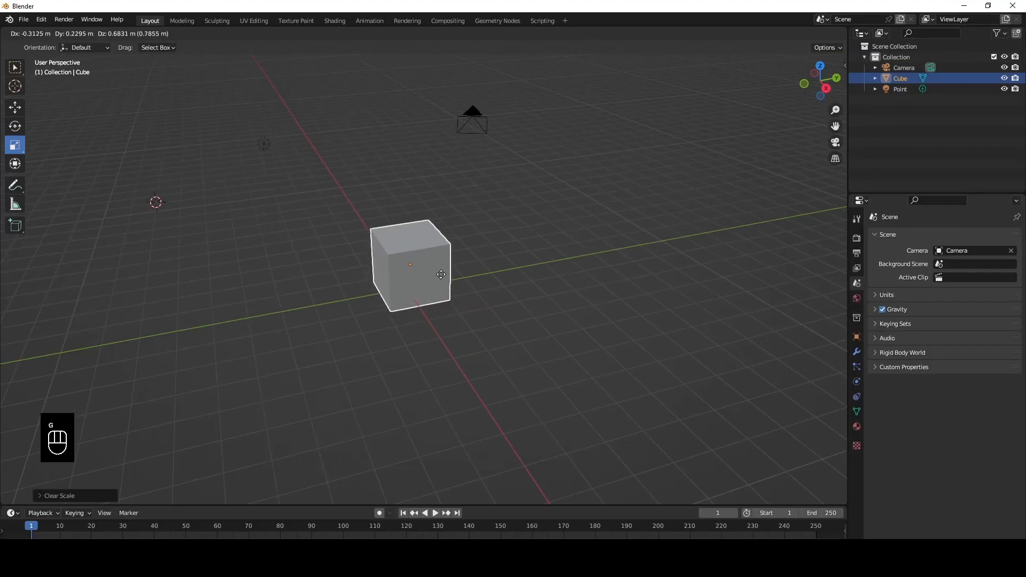
pyautogui.click(422, 259)
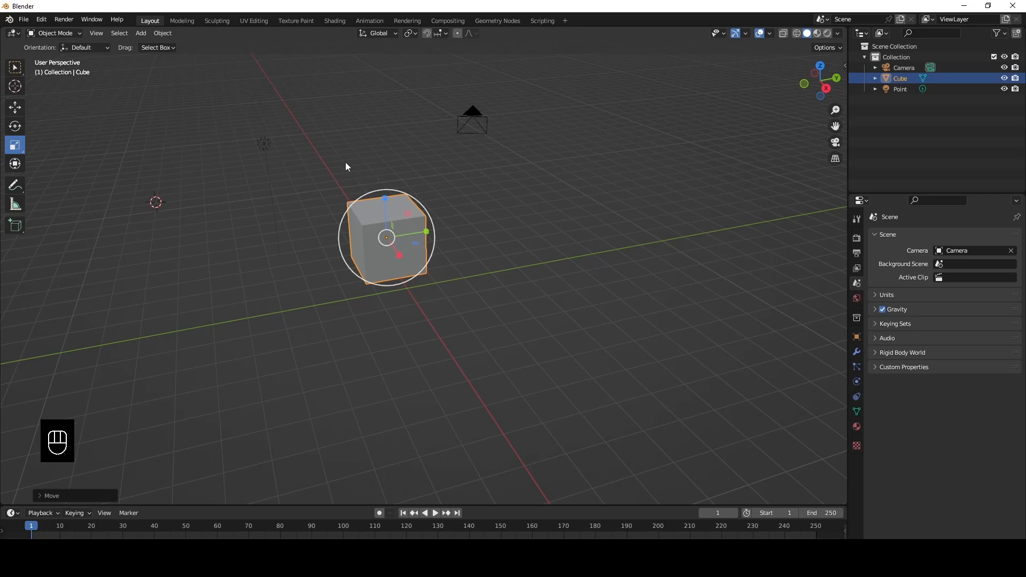
# Select the point light and the camera in turn, delete the camera and undo the deletion
pyautogui.keyDown('shift'); pyautogui.moveTo(316, 174); pyautogui.dragTo(532, 243, button='middle'); pyautogui.keyUp('shift')
pyautogui.scroll(3, 419, 243)
pyautogui.scroll(-3, 419, 243)
pyautogui.scroll(2, 419, 245)
pyautogui.scroll(-2, 419, 245)
pyautogui.scroll(4, 419, 248)
pyautogui.click(330, 230)
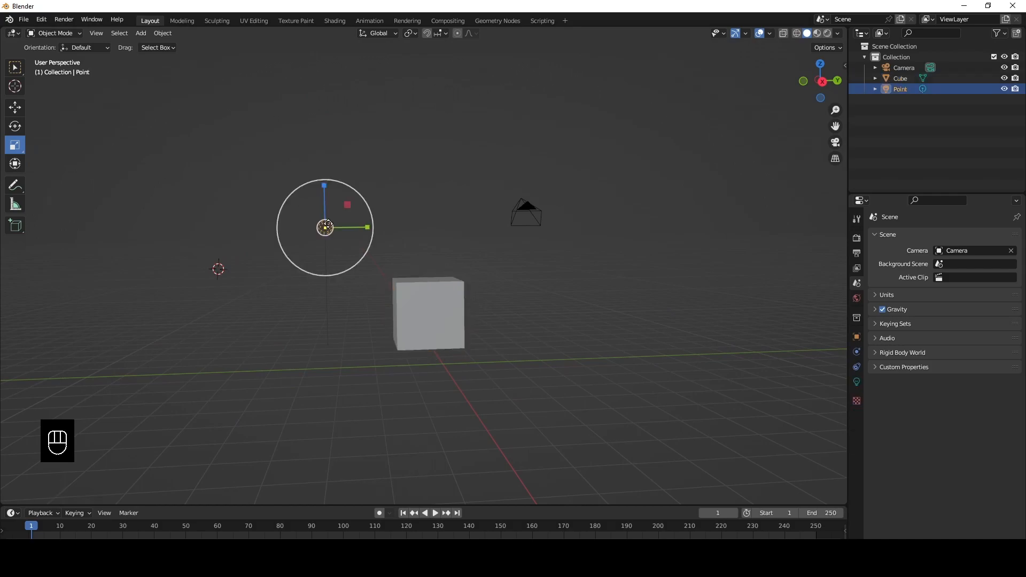
pyautogui.click(521, 210)
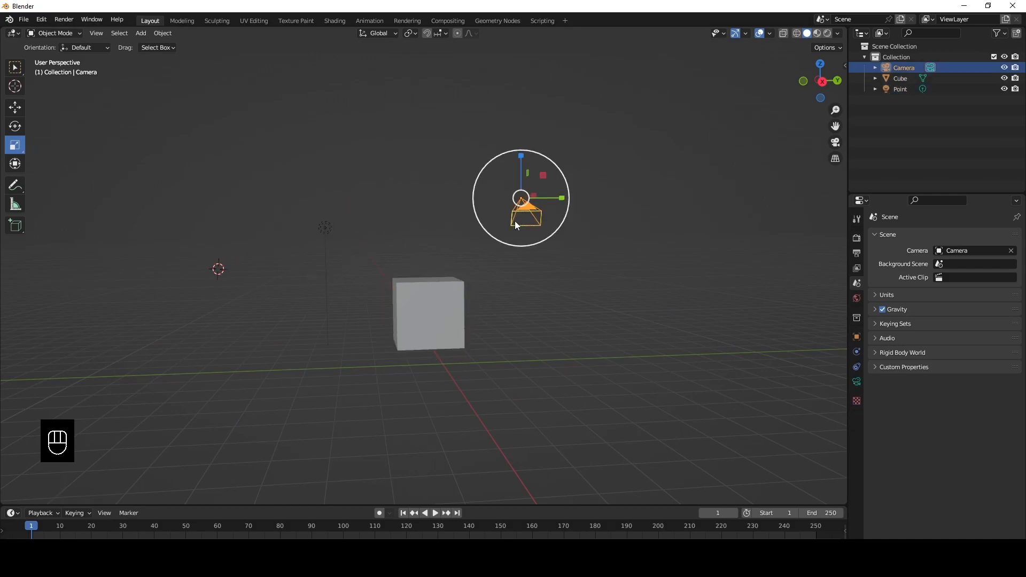
pyautogui.press('Delete')
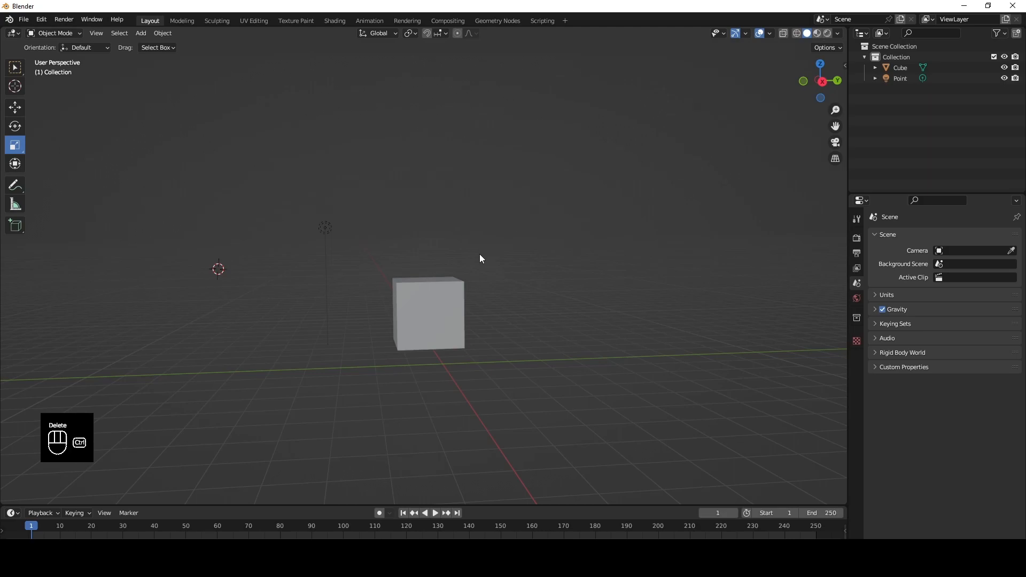
pyautogui.hotkey('ctrl', 'z')
# Box-select the camera and point light together, delete both and undo the deletion
pyautogui.moveTo(266, 131); pyautogui.dragTo(572, 258)
pyautogui.moveTo(223, 114); pyautogui.dragTo(609, 265)
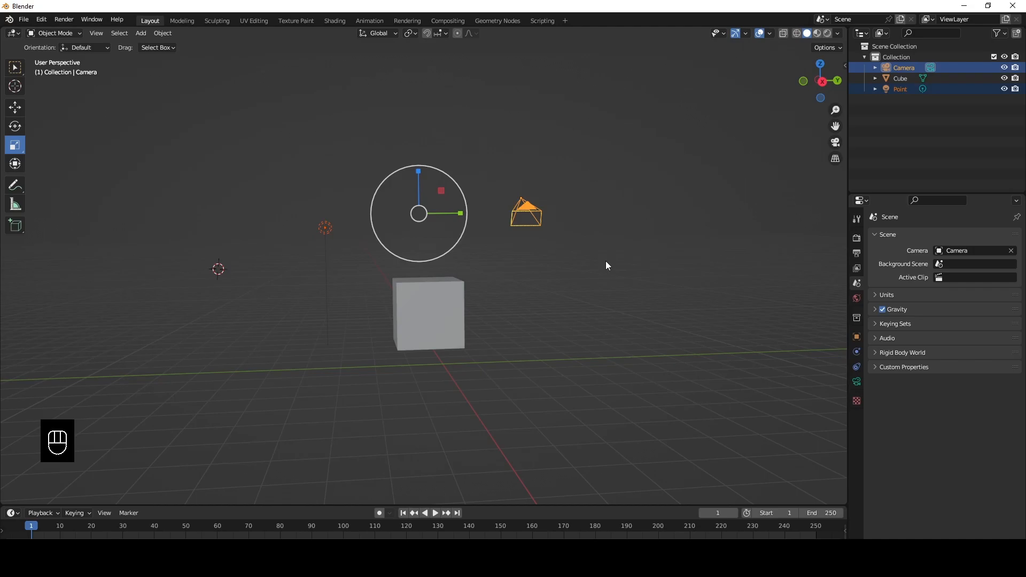
pyautogui.press('Delete')
pyautogui.hotkey('ctrl', 'z')
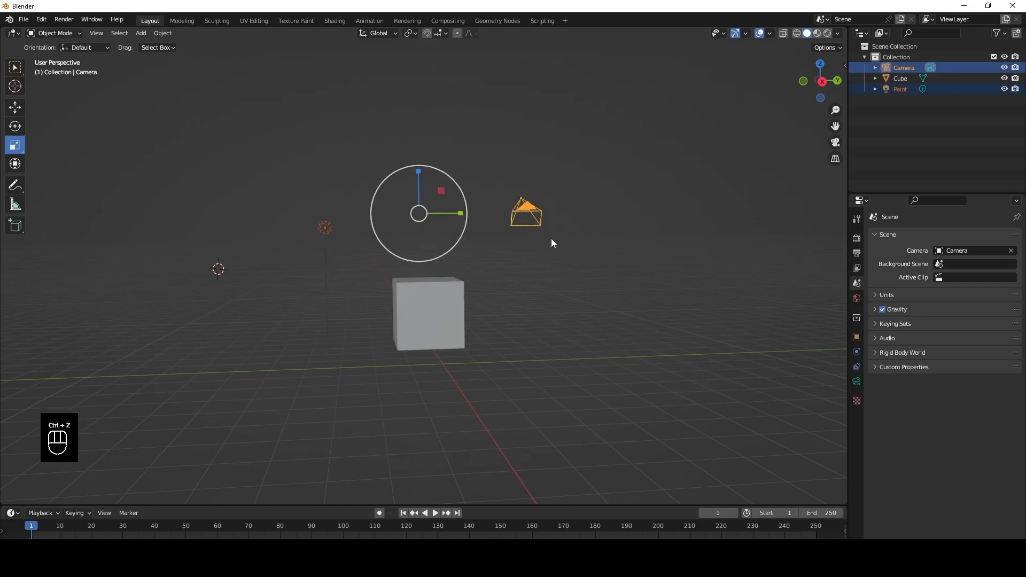
# Select the camera and the point light in turn and check which interaction modes each offers
pyautogui.moveTo(513, 246); pyautogui.dragTo(523, 251, button='middle')
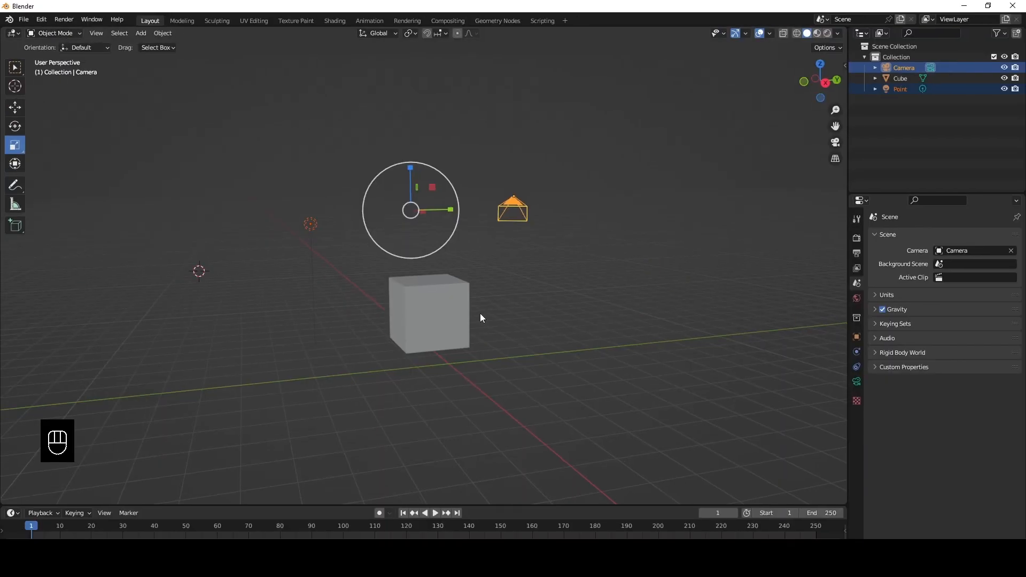
pyautogui.click(314, 222)
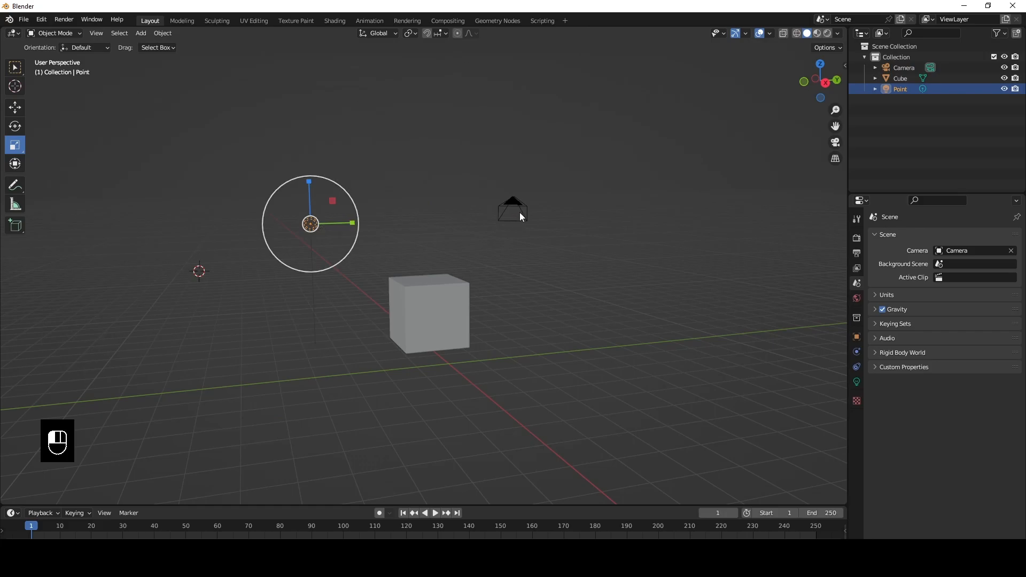
pyautogui.click(520, 213)
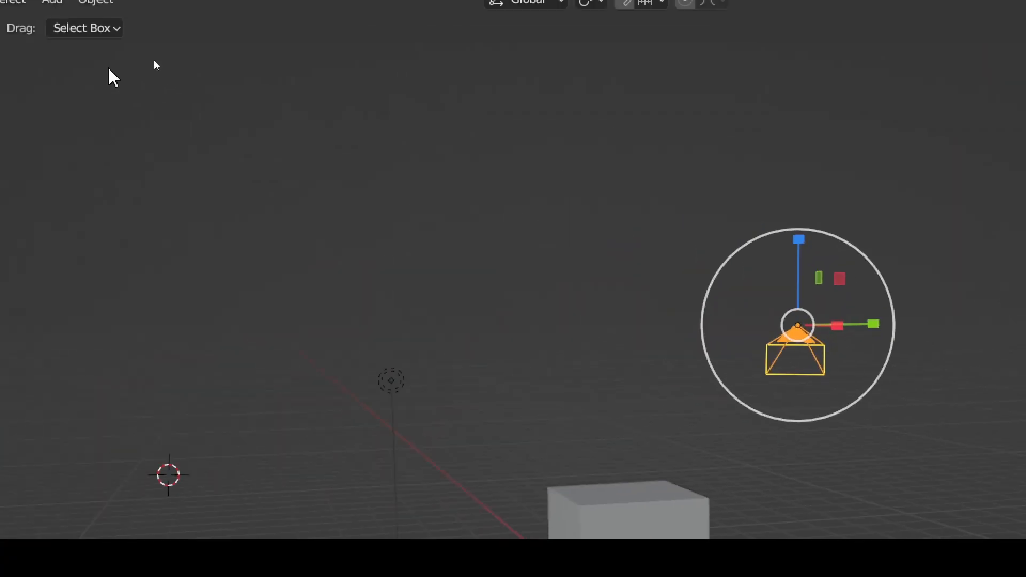
pyautogui.click(51, 34)
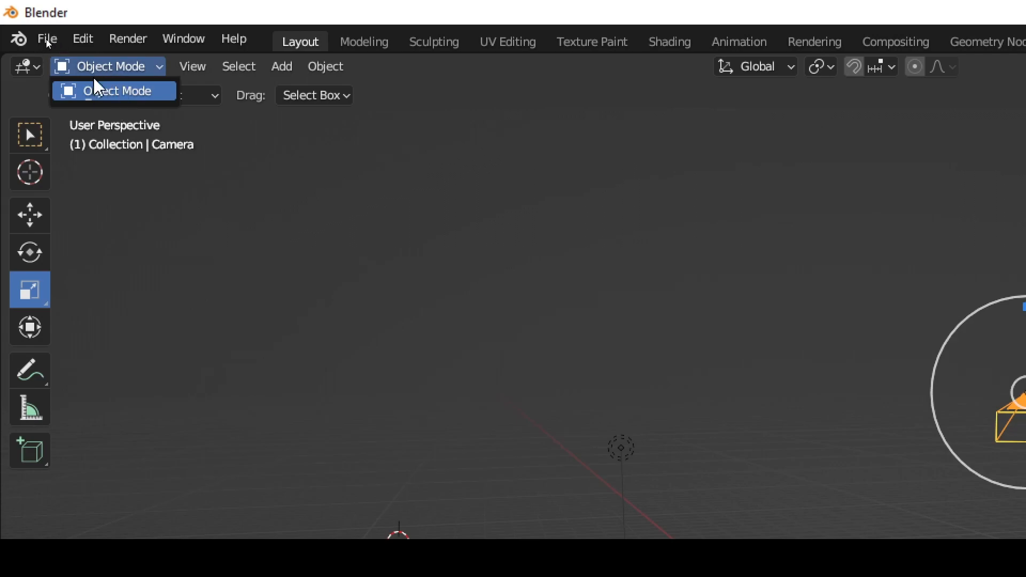
pyautogui.click(649, 439)
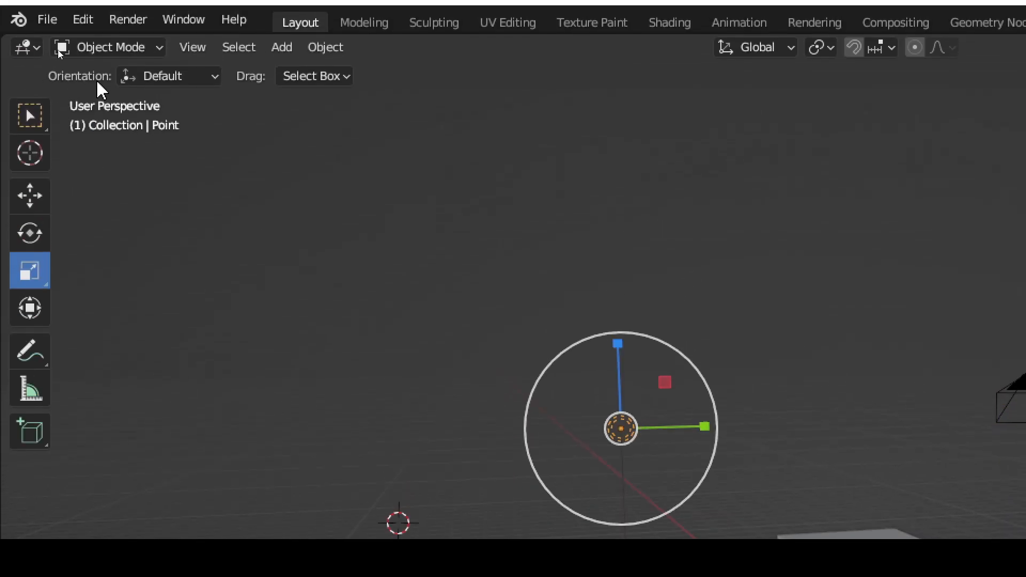
pyautogui.click(131, 68)
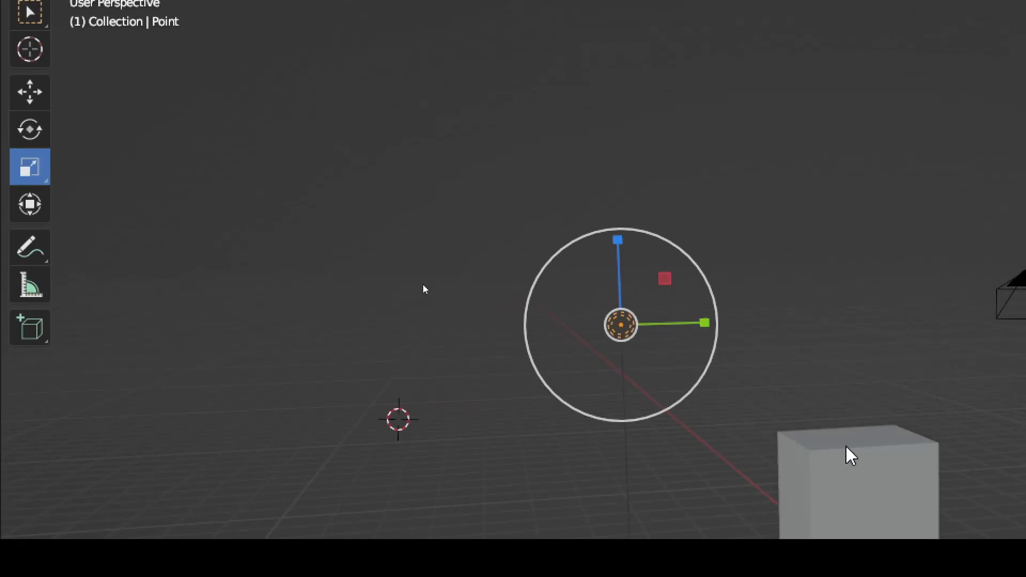
# Select the cube and switch it to Edit Mode
pyautogui.click(848, 454)
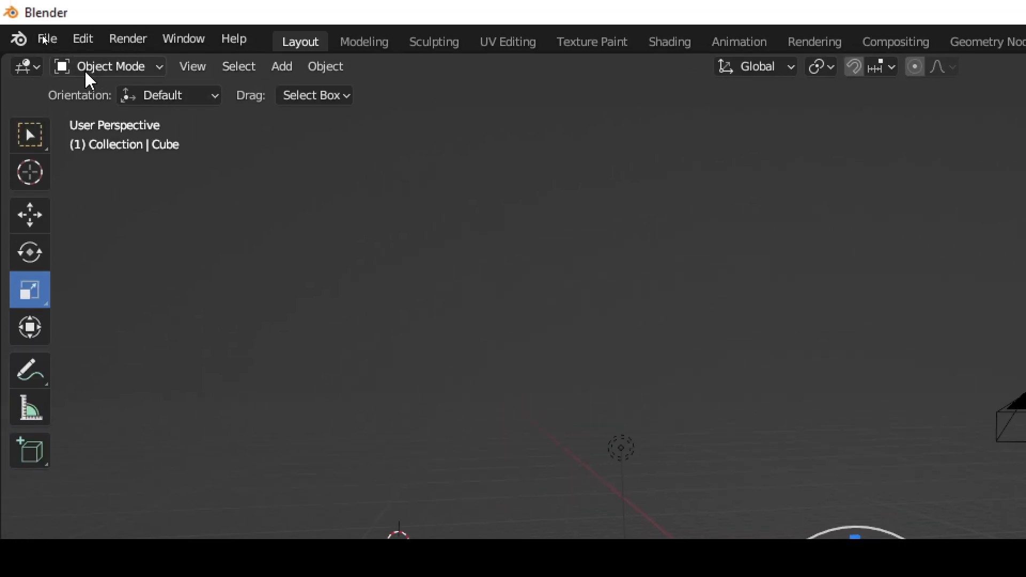
pyautogui.click(90, 70)
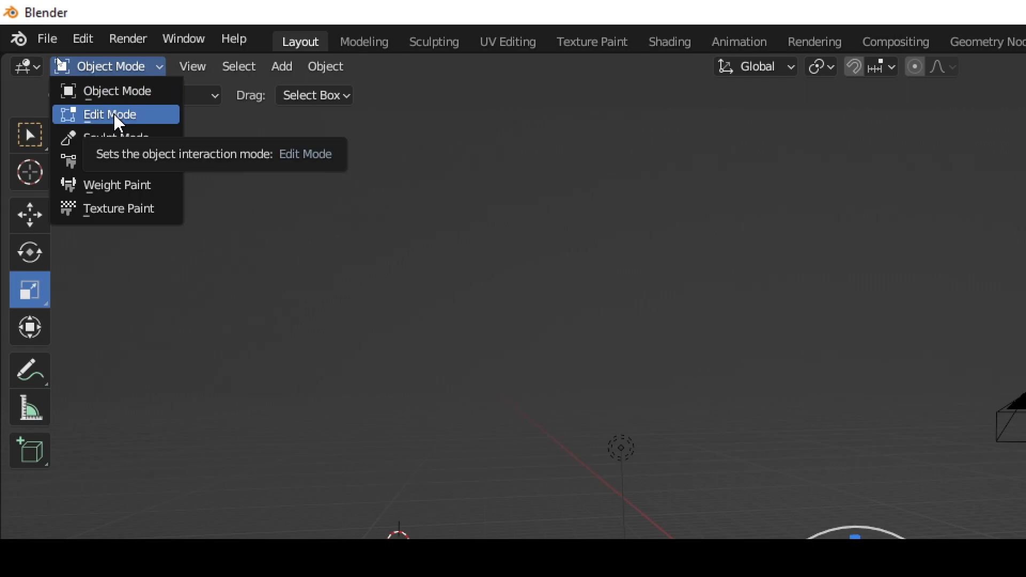
pyautogui.click(115, 117)
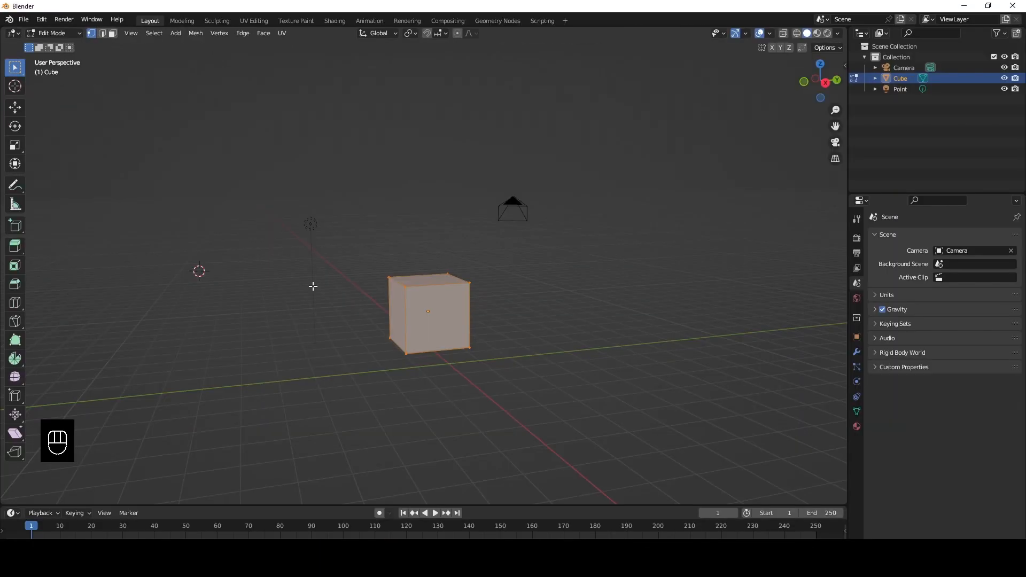
# Toggle the cube repeatedly between Object Mode and Edit Mode, finishing in Edit Mode
pyautogui.scroll(4, 447, 351)
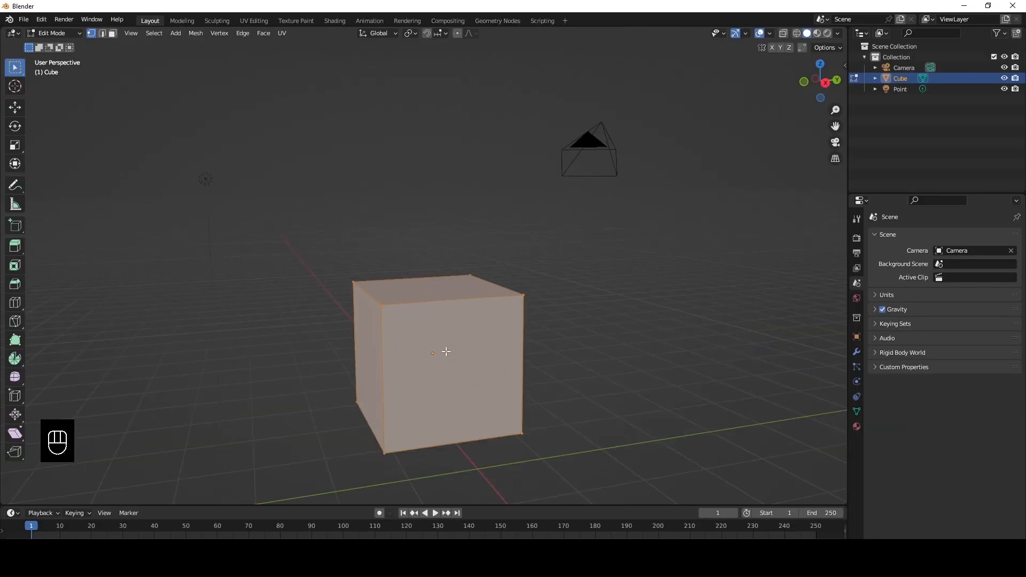
pyautogui.scroll(1, 446, 352)
pyautogui.keyDown('shift'); pyautogui.moveTo(442, 353); pyautogui.dragTo(380, 264, button='middle'); pyautogui.keyUp('shift')
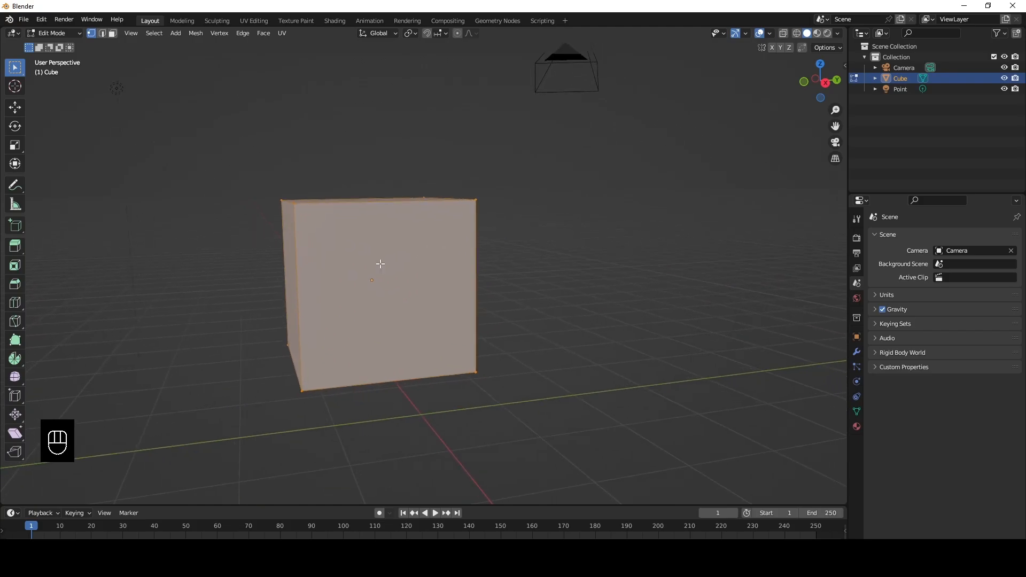
pyautogui.press('Tab')
pyautogui.press('Tab')
pyautogui.press('Tab')
pyautogui.press('Tab')
pyautogui.press('Tab')
pyautogui.press('Tab')
pyautogui.press('Tab')
pyautogui.press('Tab')
pyautogui.press('Tab')
pyautogui.press('Tab')
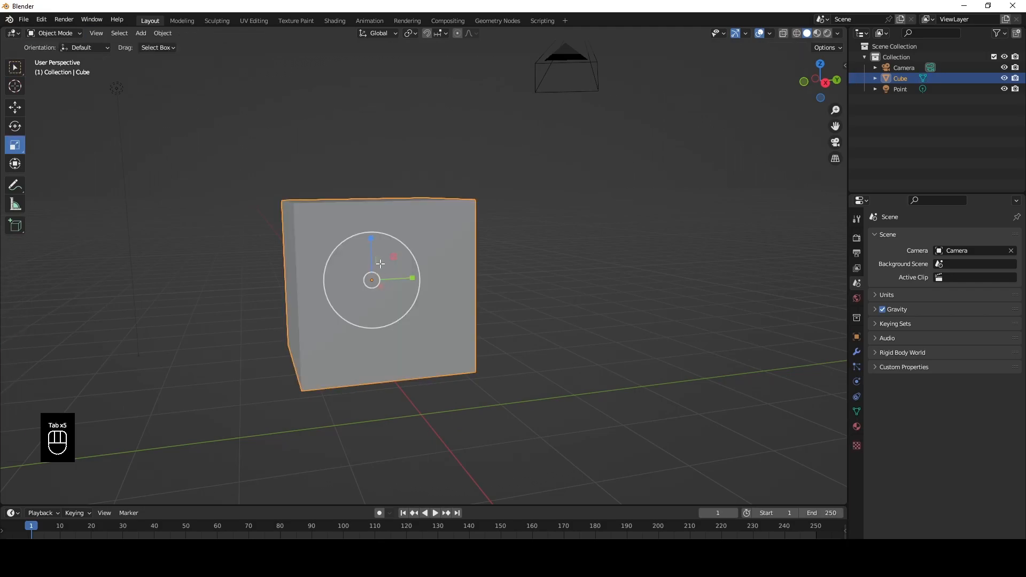
pyautogui.press('Tab')
pyautogui.press('Tab')
pyautogui.press('Tab')
pyautogui.press('Tab')
# Switch to edge selection and select the four edges bounding the cube's top face
pyautogui.moveTo(380, 266); pyautogui.dragTo(414, 300, button='middle')
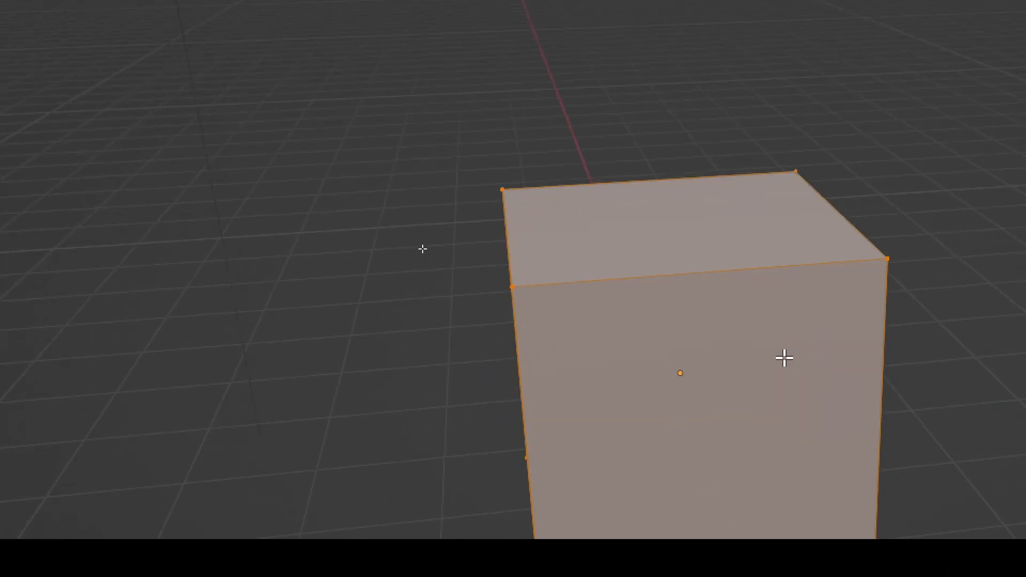
pyautogui.keyDown('shift'); pyautogui.moveTo(785, 358); pyautogui.dragTo(484, 227, button='middle'); pyautogui.keyUp('shift')
pyautogui.moveTo(300, 87); pyautogui.dragTo(305, 82, button='middle')
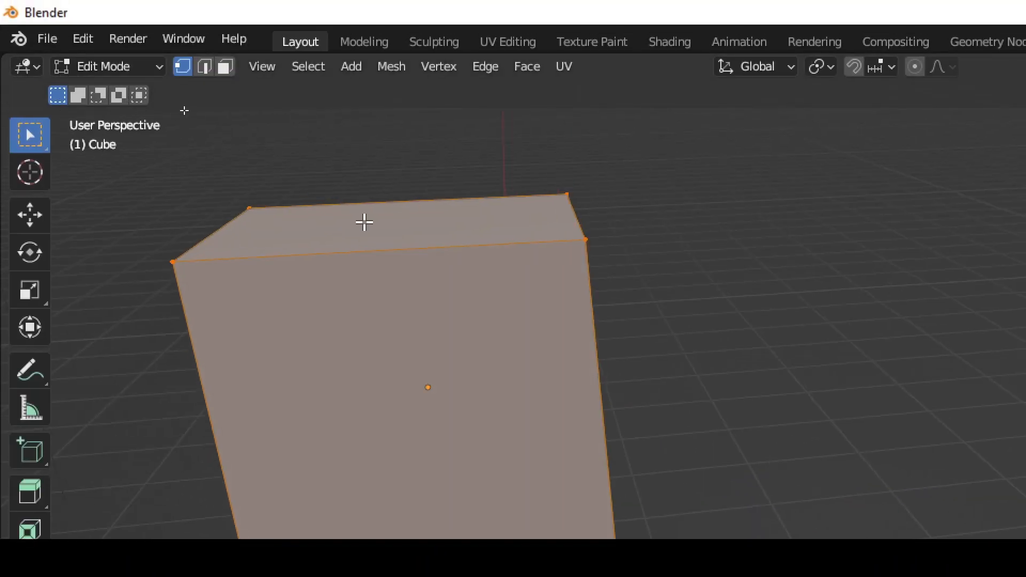
pyautogui.moveTo(363, 222); pyautogui.dragTo(435, 218, button='middle')
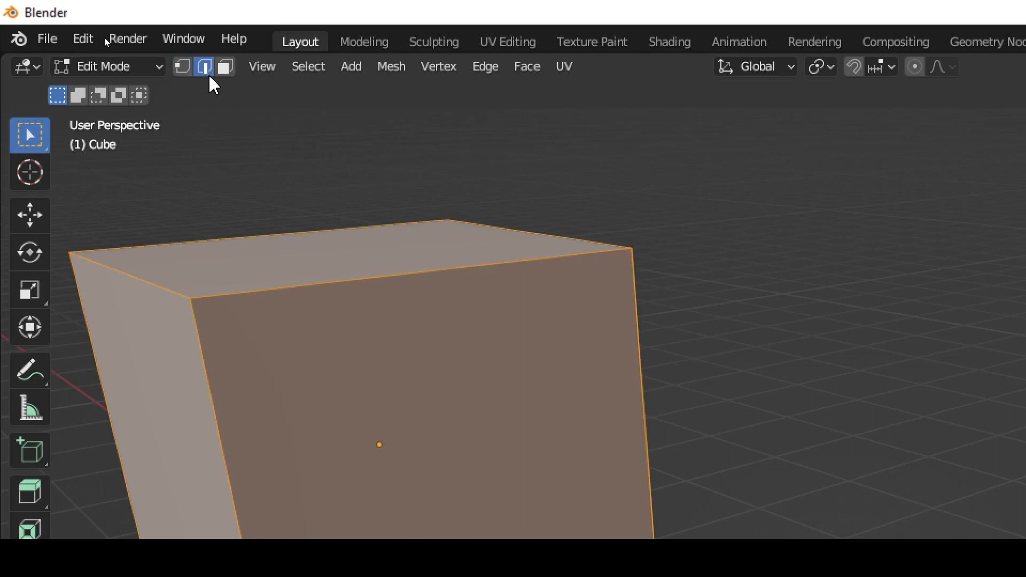
pyautogui.click(224, 69)
pyautogui.click(203, 71)
pyautogui.click(126, 271)
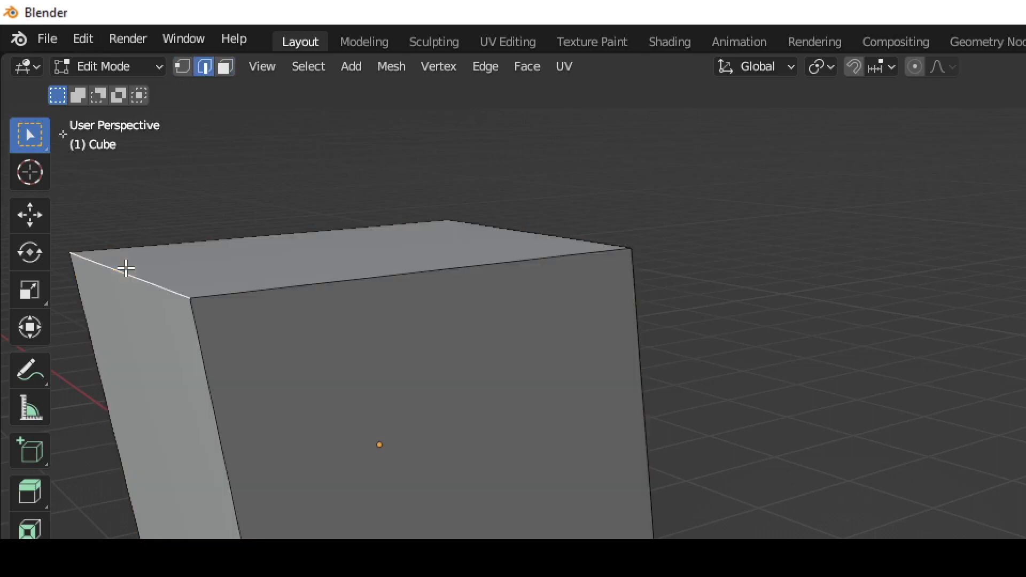
pyautogui.keyDown('shift'); pyautogui.click(226, 231); pyautogui.keyUp('shift')
pyautogui.keyDown('shift'); pyautogui.click(287, 280); pyautogui.keyUp('shift')
pyautogui.keyDown('shift'); pyautogui.click(497, 228); pyautogui.keyUp('shift')
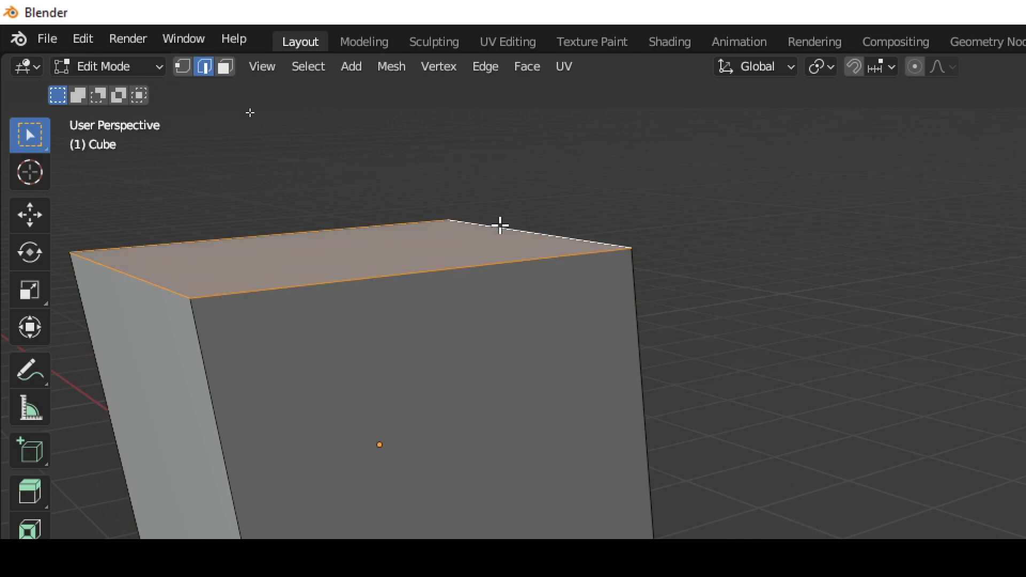
# Switch to face selection, select the cube's top face, and add the two adjoining visible side faces to the selection
pyautogui.click(226, 68)
pyautogui.click(402, 328)
pyautogui.click(382, 244)
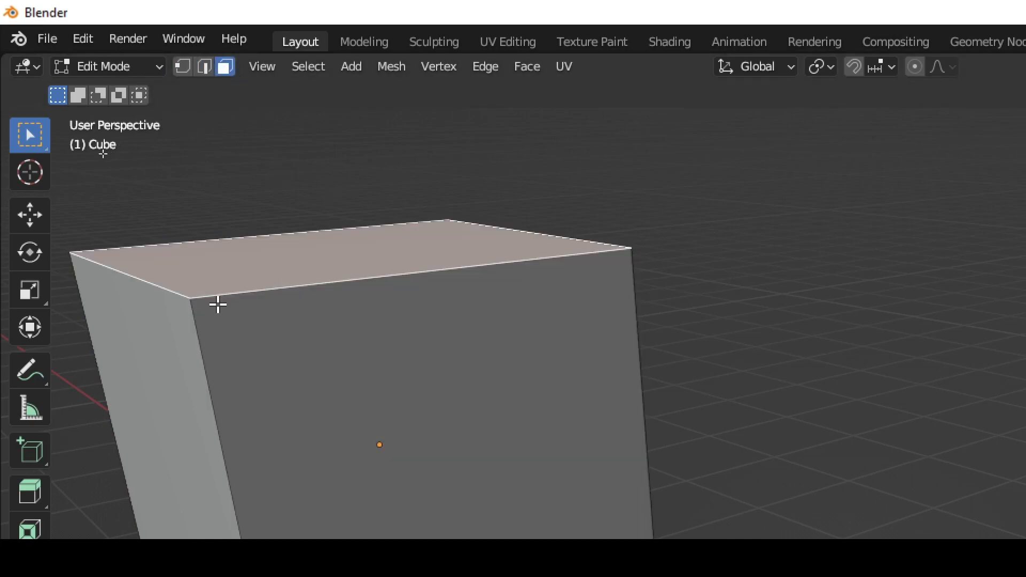
pyautogui.keyDown('shift'); pyautogui.click(175, 321); pyautogui.keyUp('shift')
pyautogui.keyDown('shift'); pyautogui.click(327, 321); pyautogui.keyUp('shift')
# Switch to vertex selection and select three of the four corner vertices of the cube's top face
pyautogui.click(183, 67)
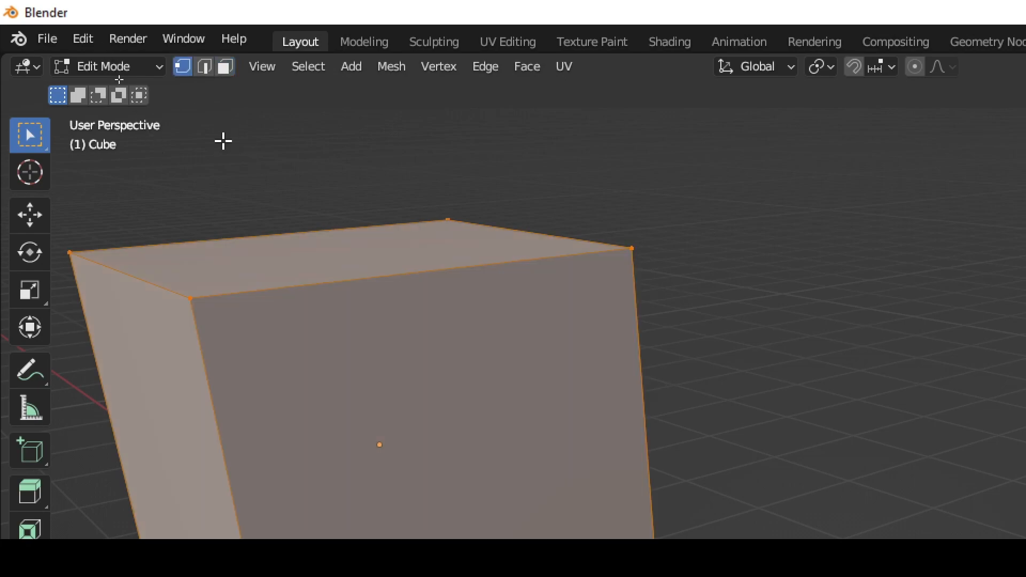
pyautogui.click(466, 217)
pyautogui.keyDown('shift'); pyautogui.click(592, 247); pyautogui.keyUp('shift')
pyautogui.keyDown('shift'); pyautogui.click(177, 290); pyautogui.keyUp('shift')
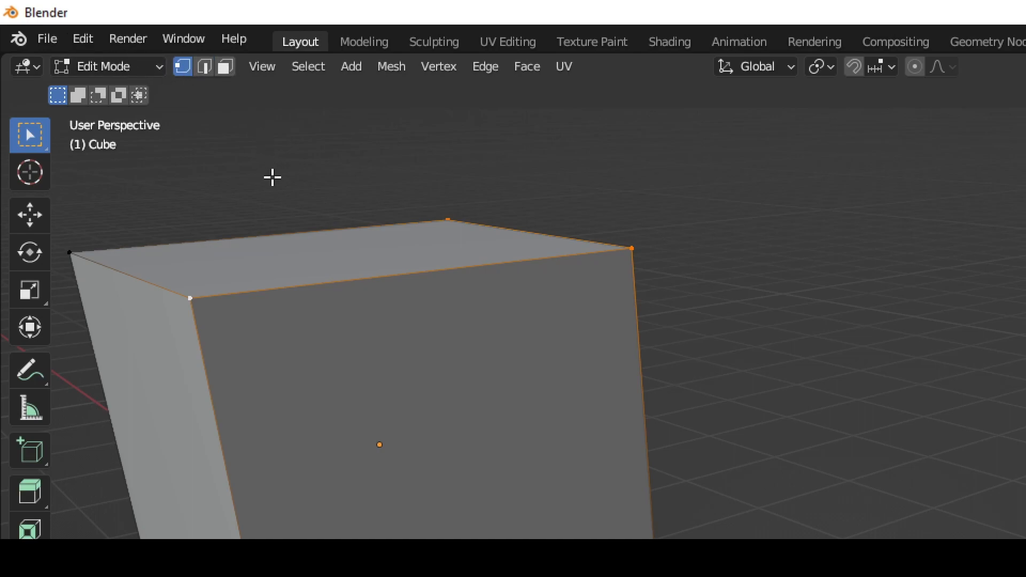
# Cycle through the vertex, edge and face selection modes, finishing in face selection
pyautogui.press('2')
pyautogui.press('3')
pyautogui.press('1')
pyautogui.press('2')
pyautogui.press('3')
pyautogui.press('2')
pyautogui.press('3')
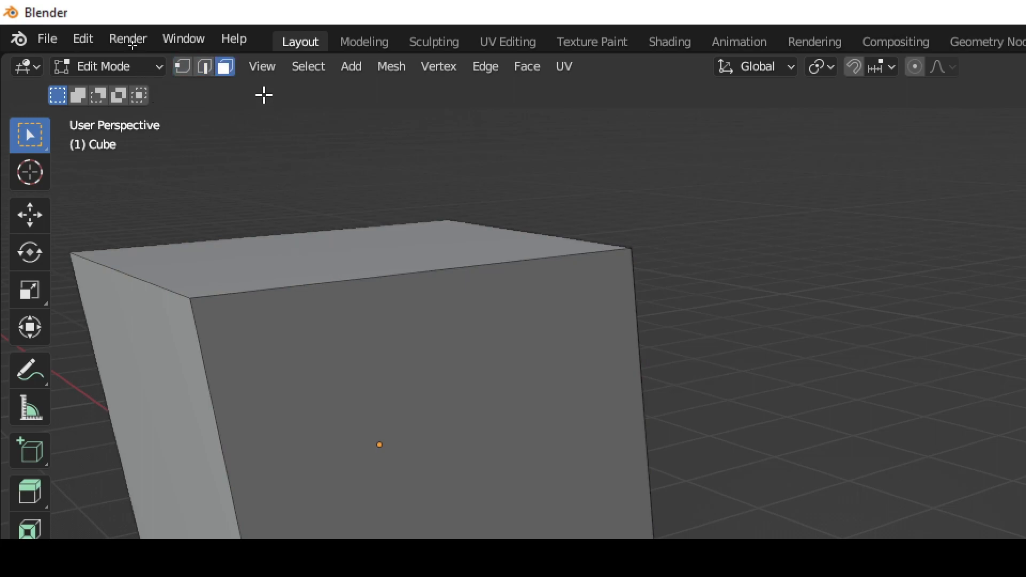
# Return the cube to Object Mode and look over the viewport's view, object-adding and interaction-mode options
pyautogui.press('Tab')
pyautogui.click(190, 67)
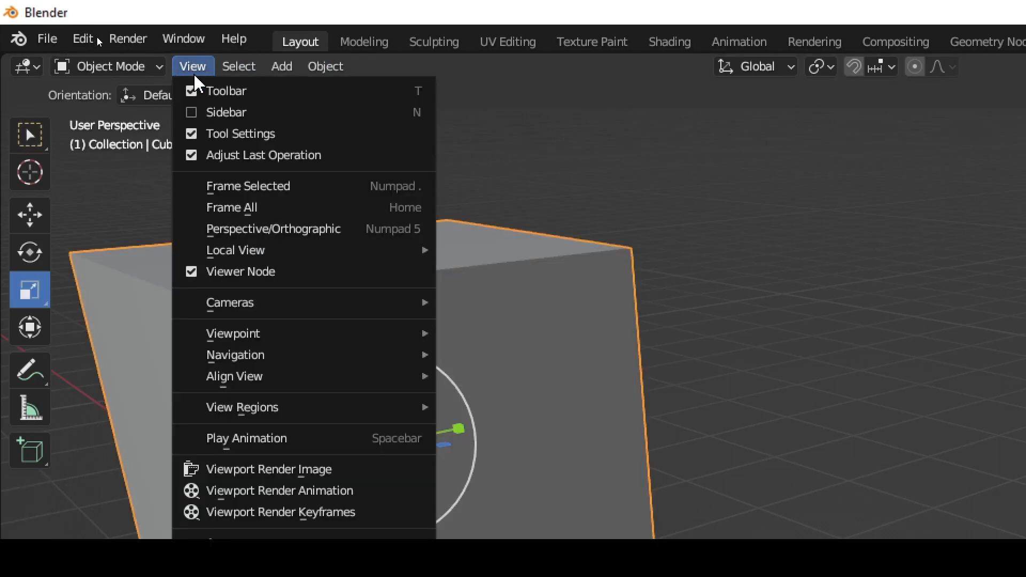
pyautogui.moveTo(245, 69)
pyautogui.moveTo(292, 70)
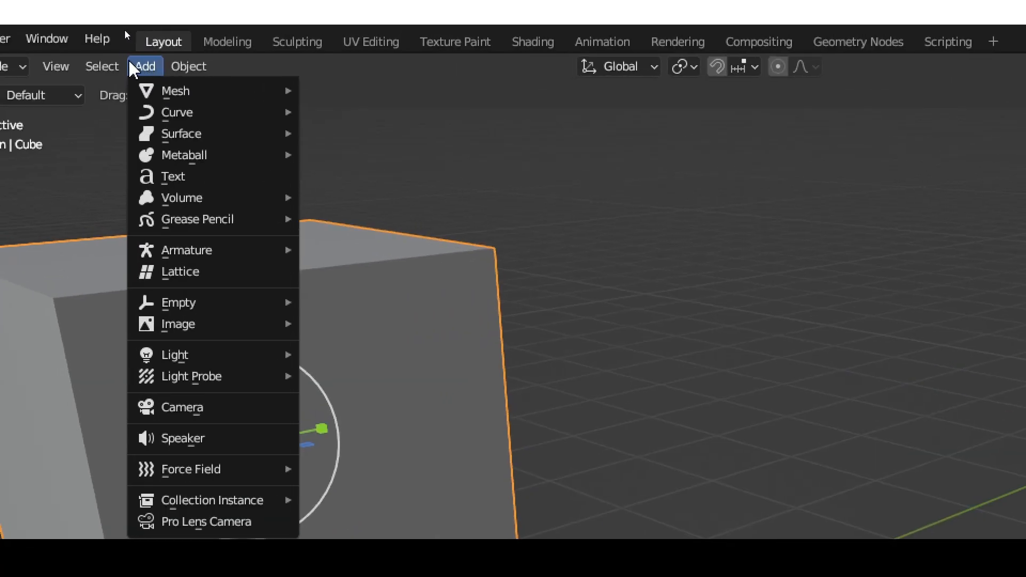
pyautogui.moveTo(61, 31)
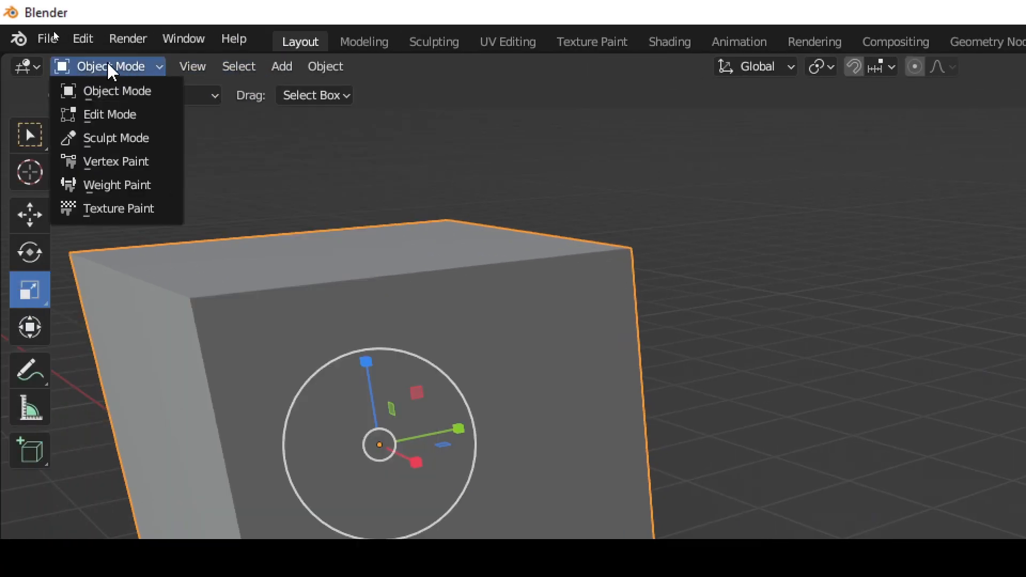
pyautogui.moveTo(277, 66)
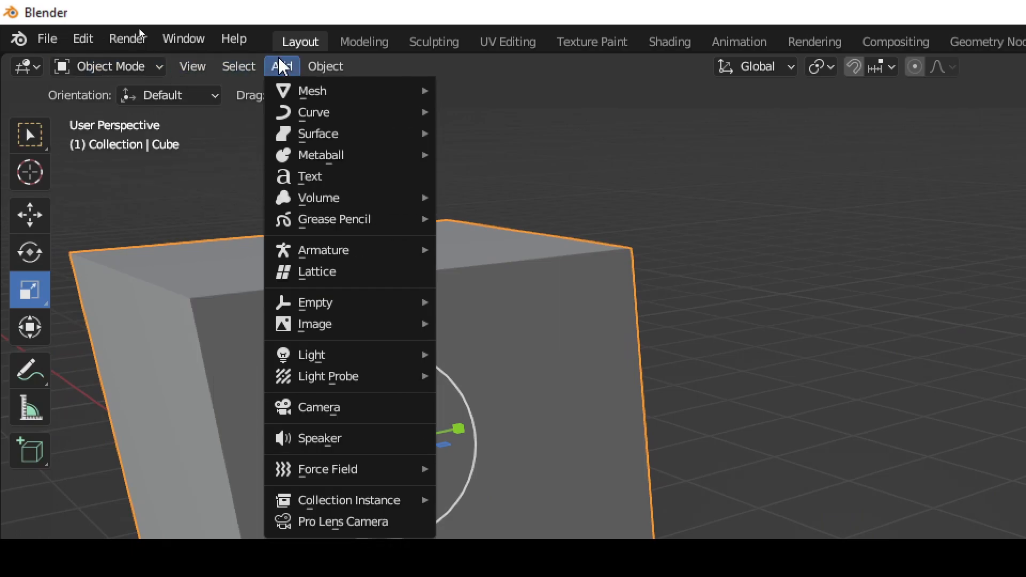
pyautogui.moveTo(108, 69)
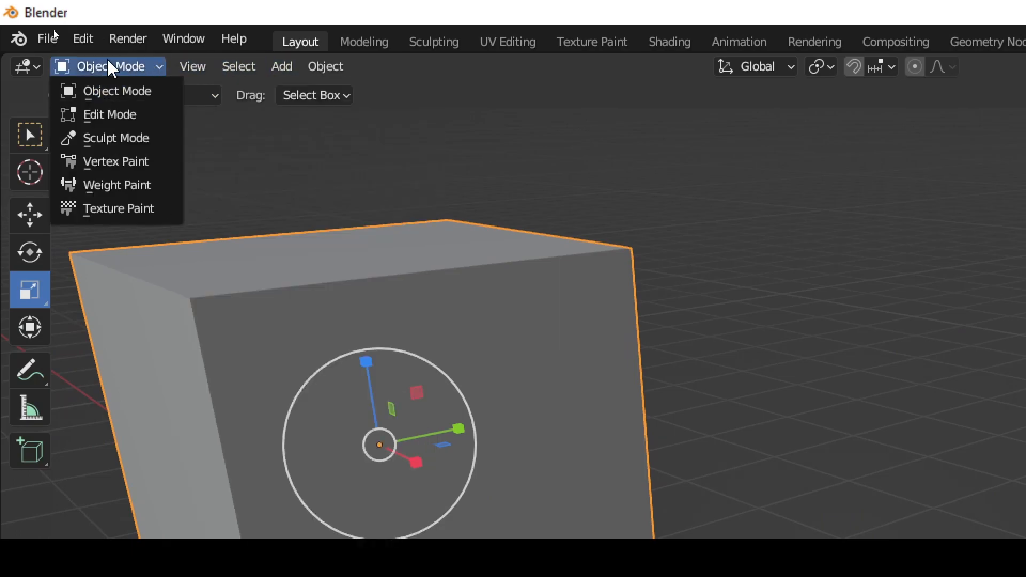
pyautogui.click(110, 88)
# Add a UV Sphere mesh at the 3D cursor
pyautogui.click(275, 68)
pyautogui.moveTo(290, 97)
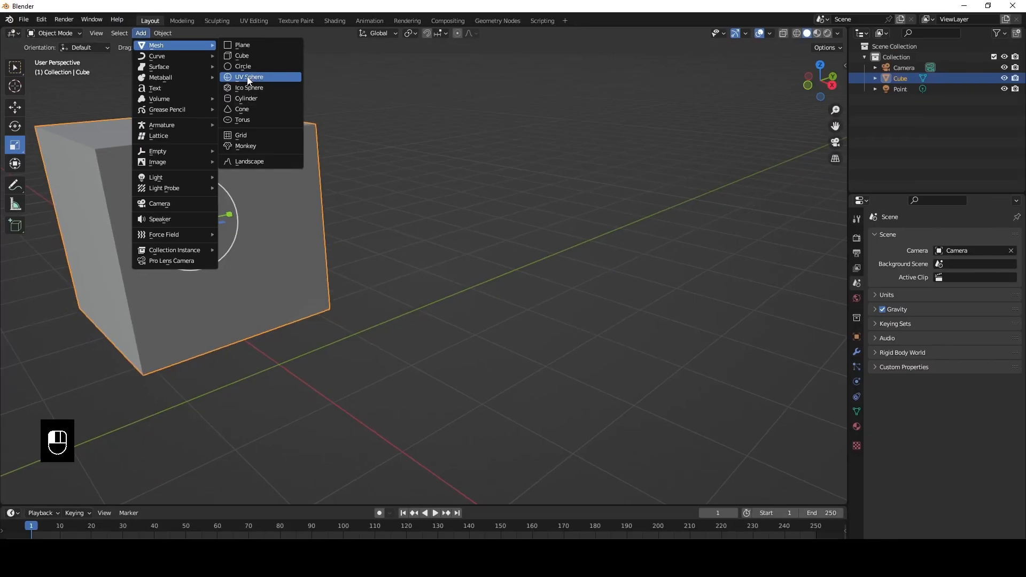
pyautogui.click(501, 155)
# Place the 3D cursor in the empty space between the sphere and the cube and add a Cylinder mesh there
pyautogui.scroll(-5, 353, 218)
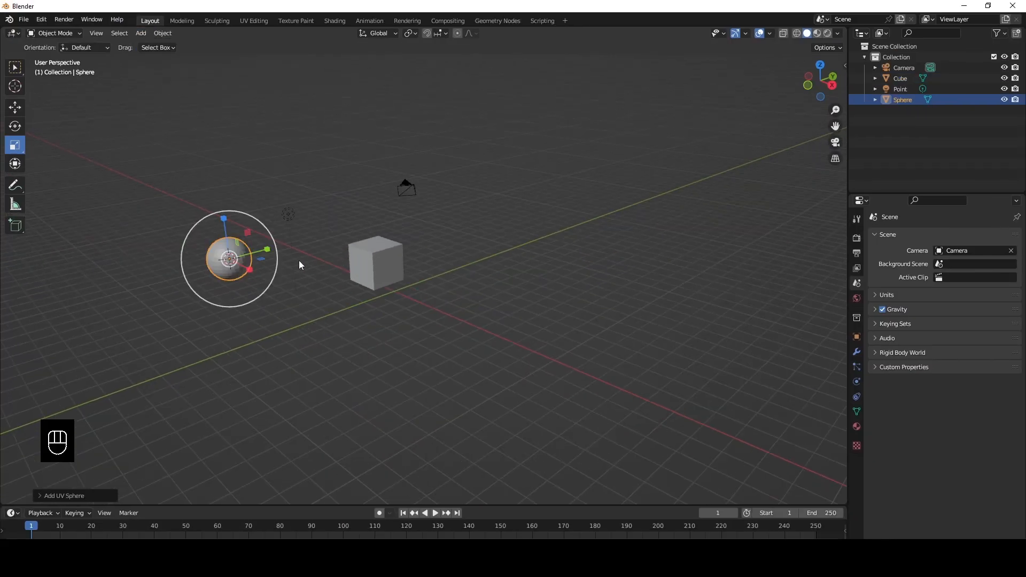
pyautogui.scroll(1, 297, 262)
pyautogui.keyDown('shift'); pyautogui.moveTo(283, 275); pyautogui.dragTo(474, 250, button='middle'); pyautogui.keyUp('shift')
pyautogui.scroll(3, 474, 248)
pyautogui.keyDown('shift'); pyautogui.moveTo(468, 209); pyautogui.dragTo(421, 284, button='middle'); pyautogui.keyUp('shift')
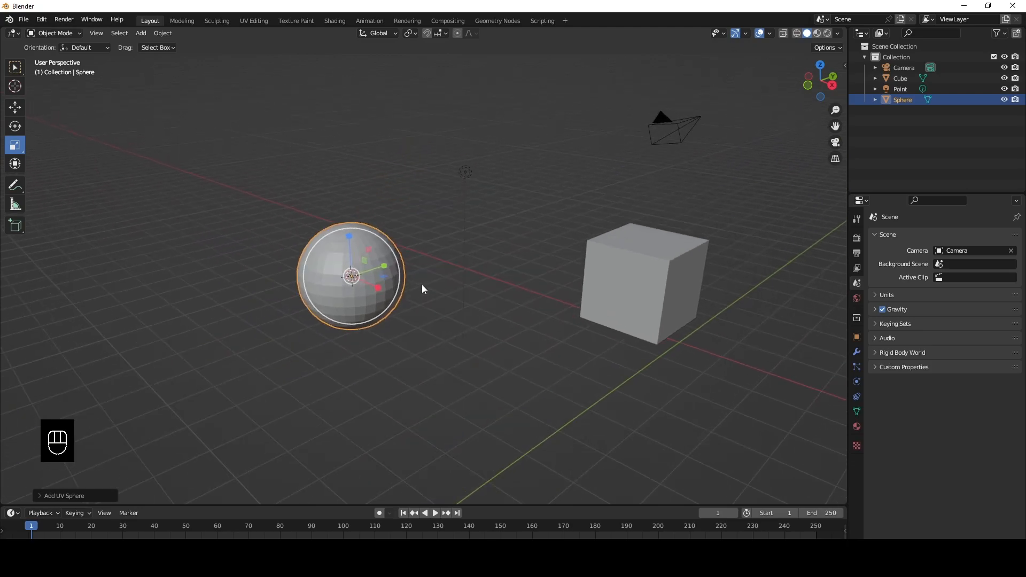
pyautogui.scroll(3, 421, 285)
pyautogui.scroll(2, 369, 284)
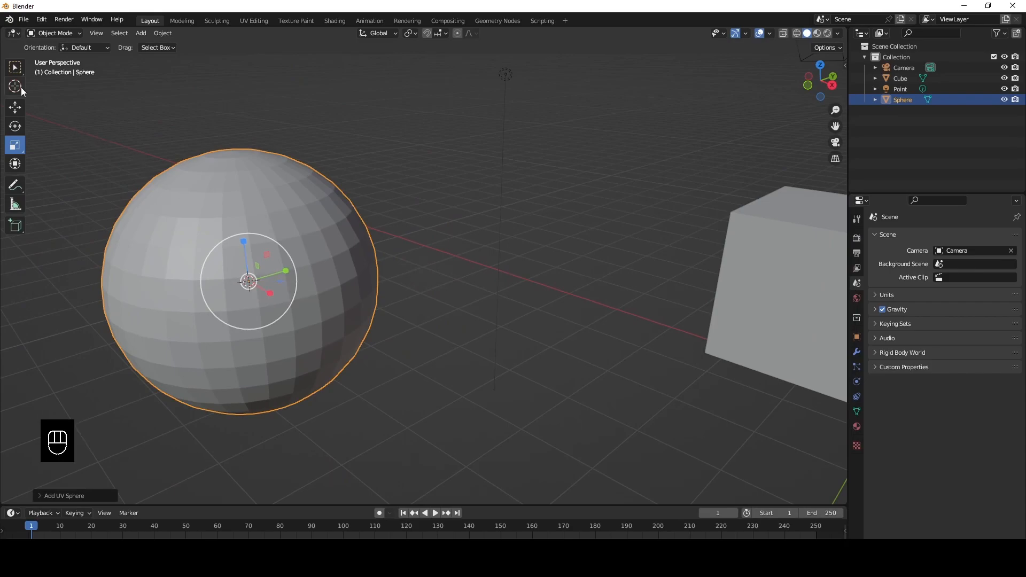
pyautogui.click(21, 88)
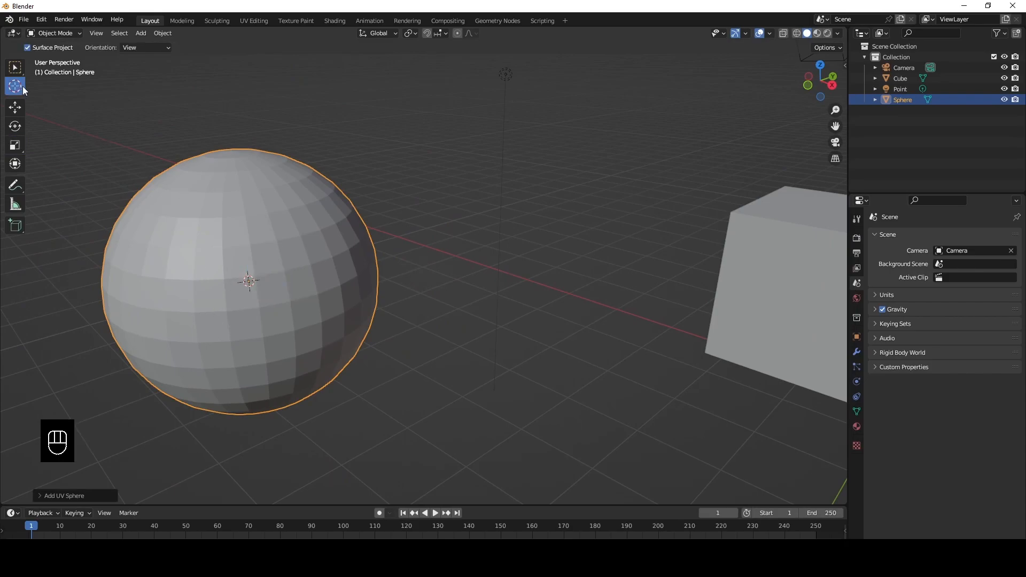
pyautogui.hotkey('ctrl', '1')
pyautogui.click(146, 33)
pyautogui.moveTo(150, 47)
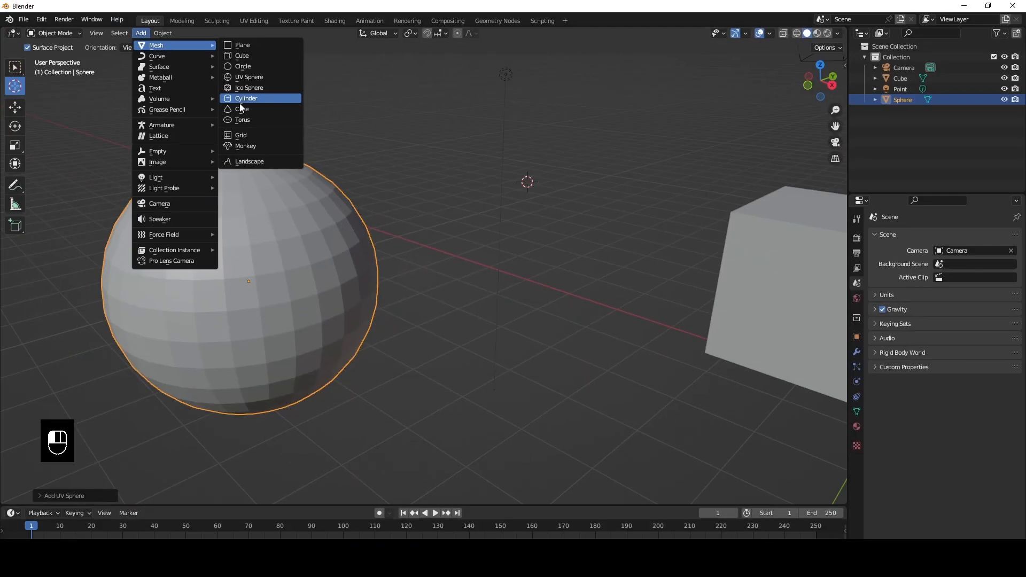
pyautogui.click(240, 103)
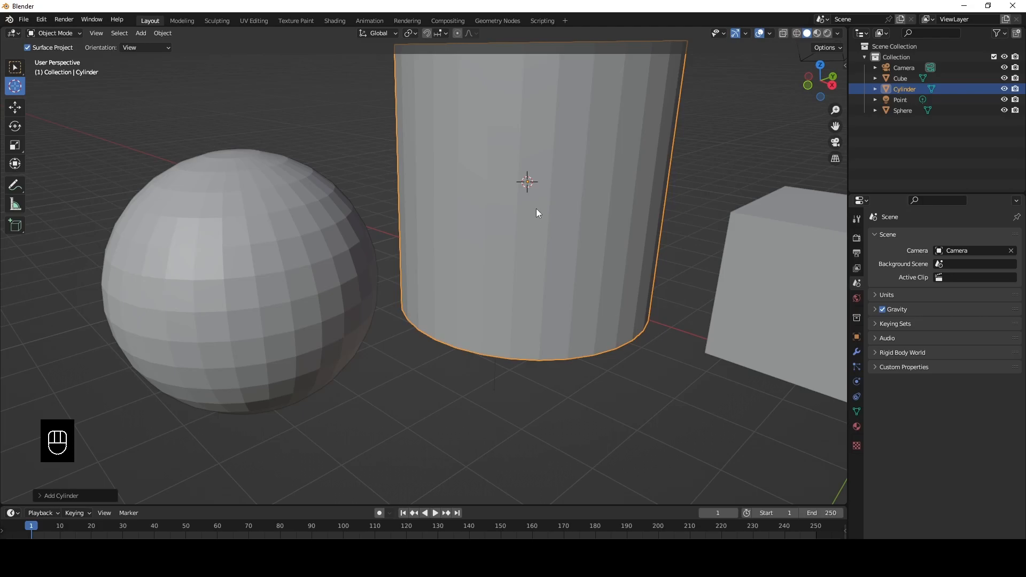
# Move the 3D cursor onto the lower part of the cylinder
pyautogui.scroll(-6, 537, 210)
pyautogui.moveTo(524, 236); pyautogui.dragTo(397, 197, button='middle')
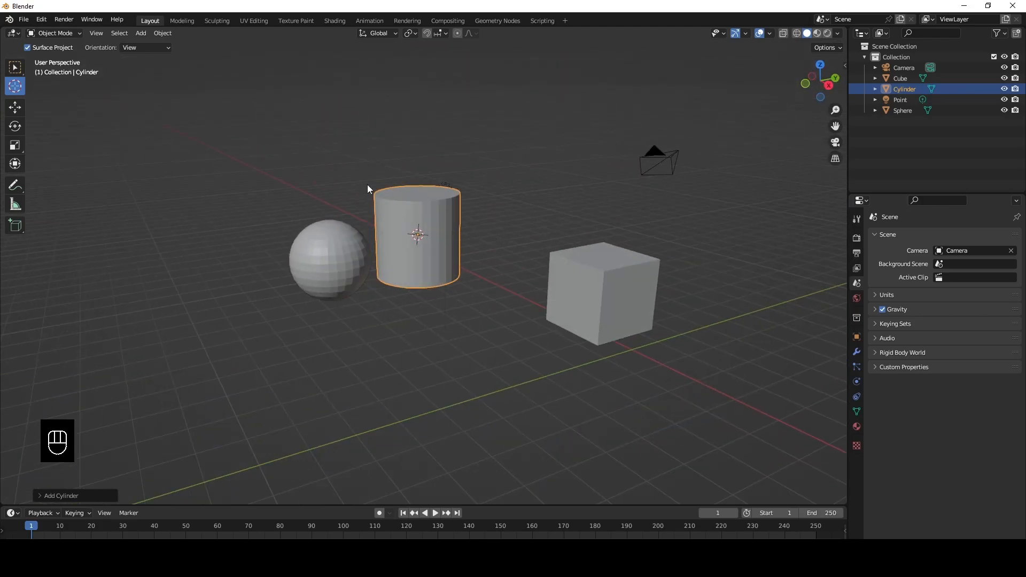
pyautogui.scroll(3, 326, 194)
pyautogui.moveTo(326, 194); pyautogui.dragTo(435, 275)
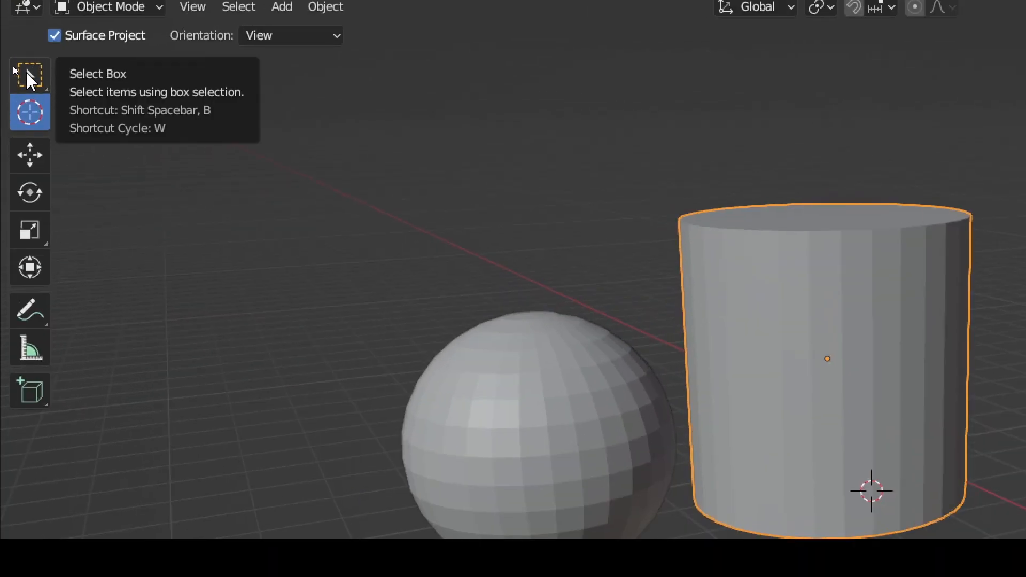
# Try to switch from the Cursor tool to the Select Box tool
pyautogui.press('b')
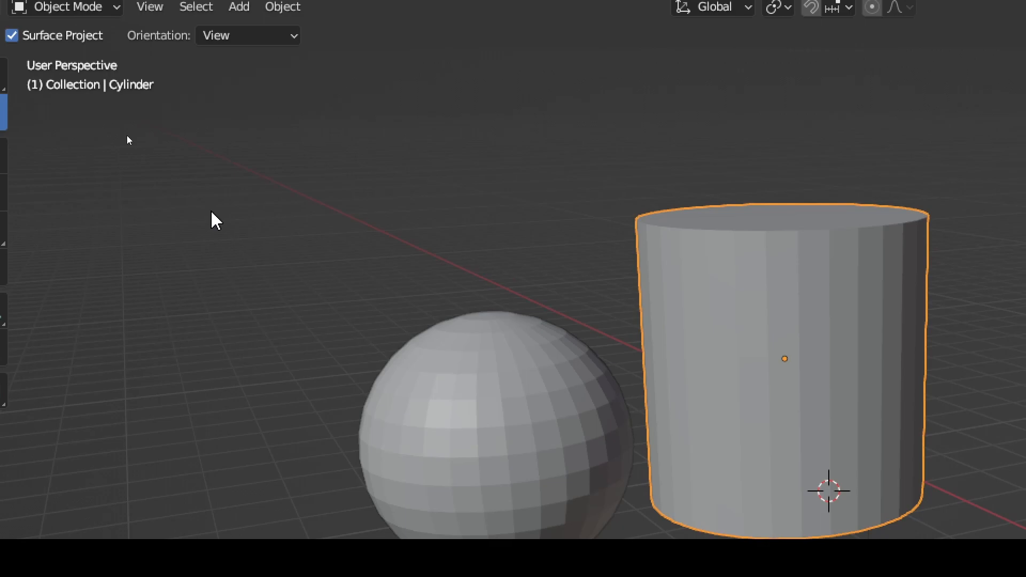
pyautogui.press('space')
pyautogui.press('Escape')
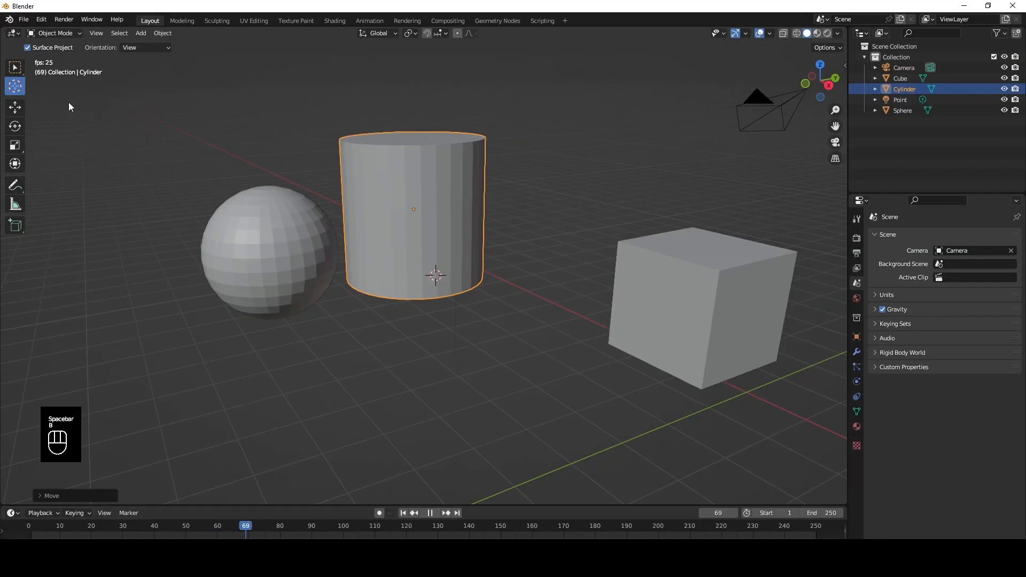
pyautogui.press('space')
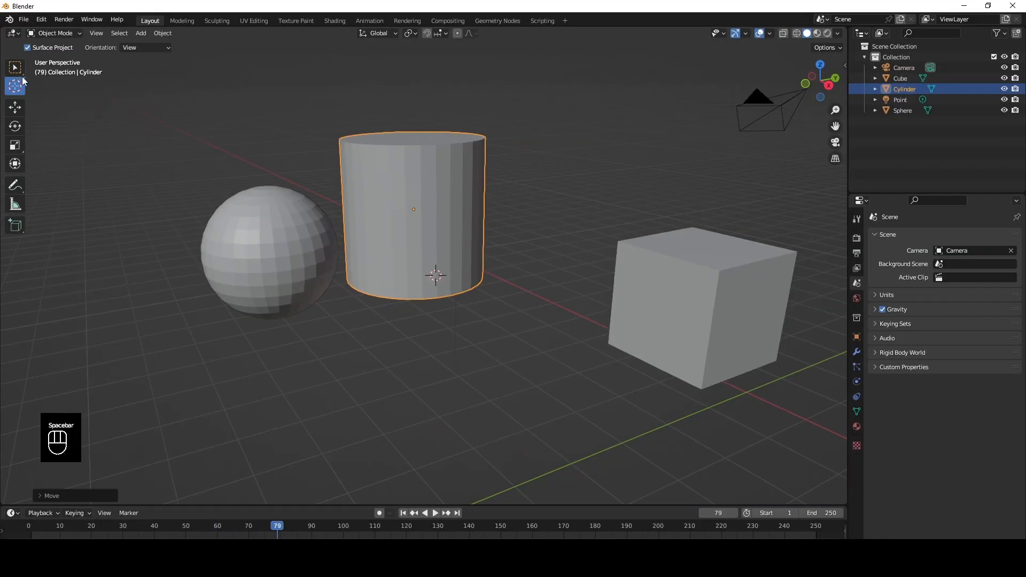
# Box-select the sphere and the cylinder with the Select Box tool and delete both
pyautogui.click(313, 229)
pyautogui.moveTo(268, 153); pyautogui.dragTo(414, 258)
pyautogui.press('Delete')
# Select the remaining cube and clear its location so it returns to the world origin
pyautogui.click(682, 289)
pyautogui.moveTo(682, 289); pyautogui.dragTo(458, 267, button='middle')
pyautogui.hotkey('alt', 'g')
pyautogui.keyDown('shift'); pyautogui.moveTo(491, 299); pyautogui.dragTo(418, 227, button='middle'); pyautogui.keyUp('shift')
pyautogui.scroll(4, 440, 208)
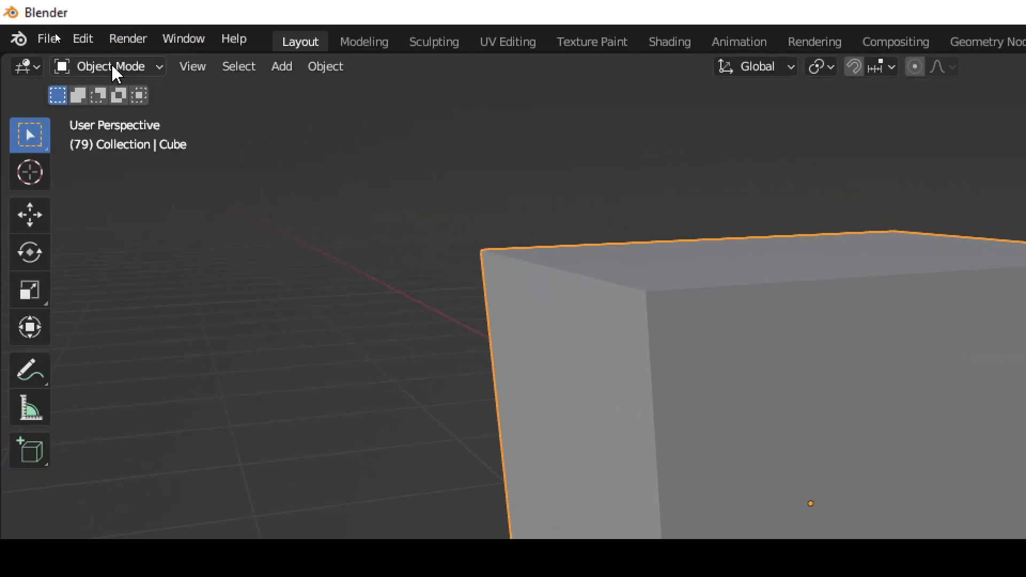
# Switch the cube to Edit Mode and add a UV Sphere mesh within the same object
pyautogui.click(41, 67)
pyautogui.click(44, 114)
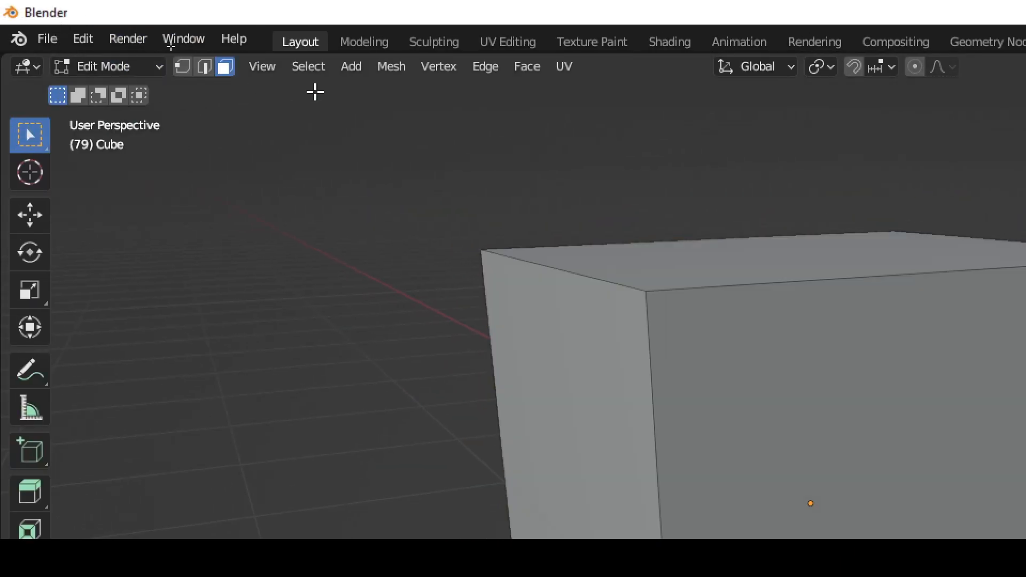
pyautogui.click(353, 66)
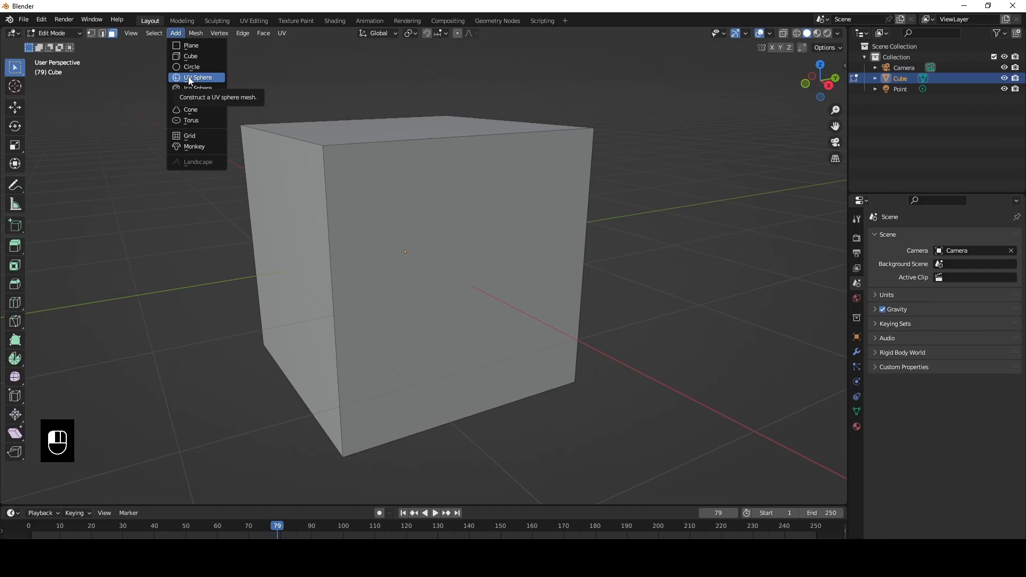
pyautogui.click(188, 77)
pyautogui.scroll(-5, 337, 207)
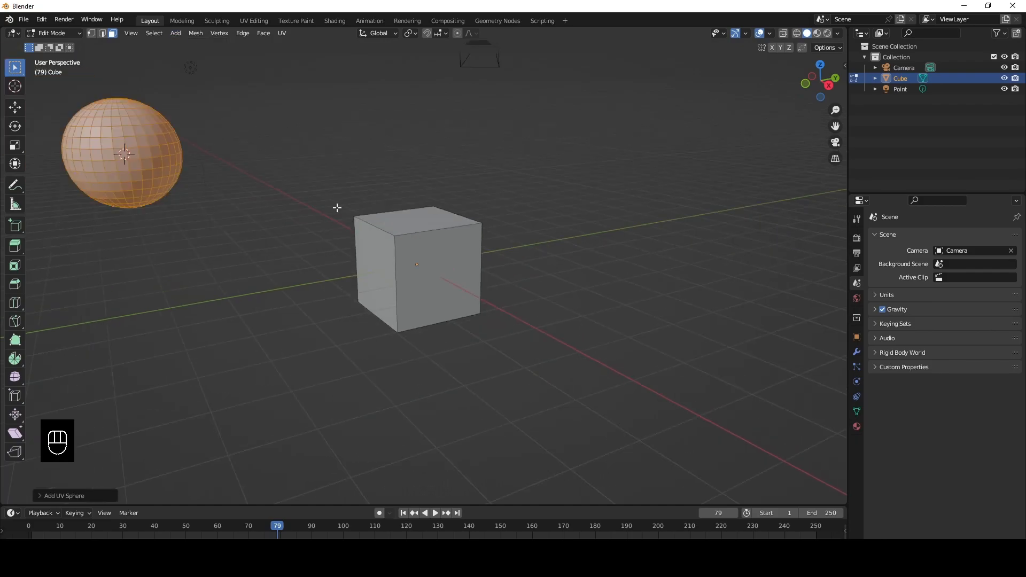
# Move the new sphere geometry next to the cube while staying in Edit Mode
pyautogui.press('g')
pyautogui.click(354, 243)
pyautogui.moveTo(354, 243); pyautogui.dragTo(325, 262, button='middle')
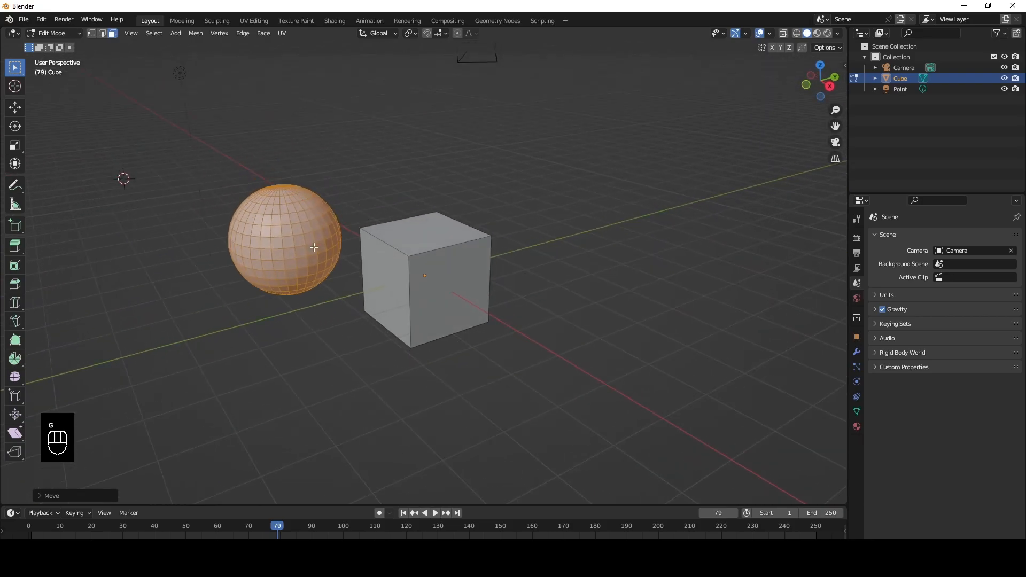
# Return to Object Mode and move the combined sphere-and-cube object slightly upward
pyautogui.press('Tab')
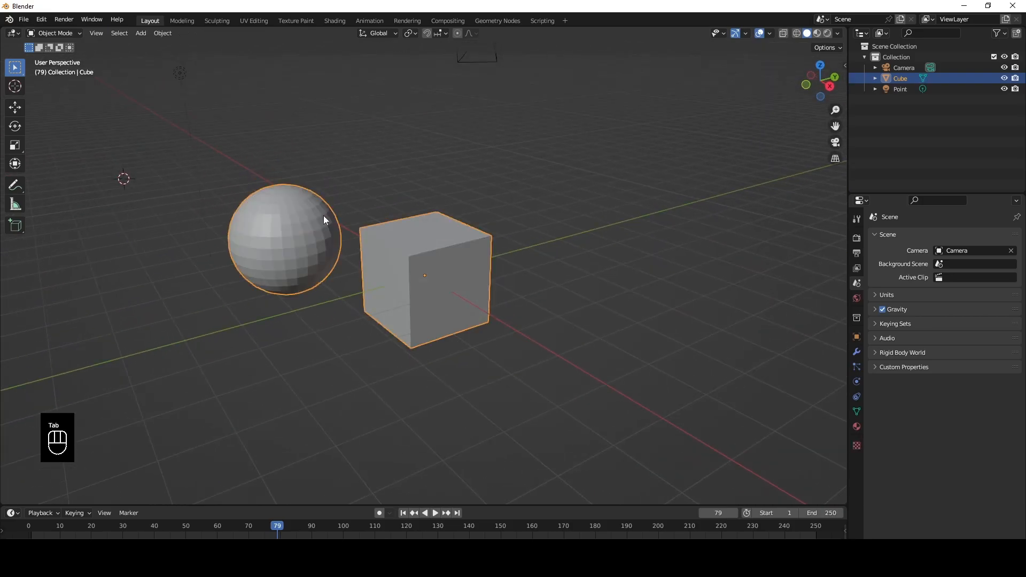
pyautogui.click(399, 186)
pyautogui.click(395, 248)
pyautogui.press('g')
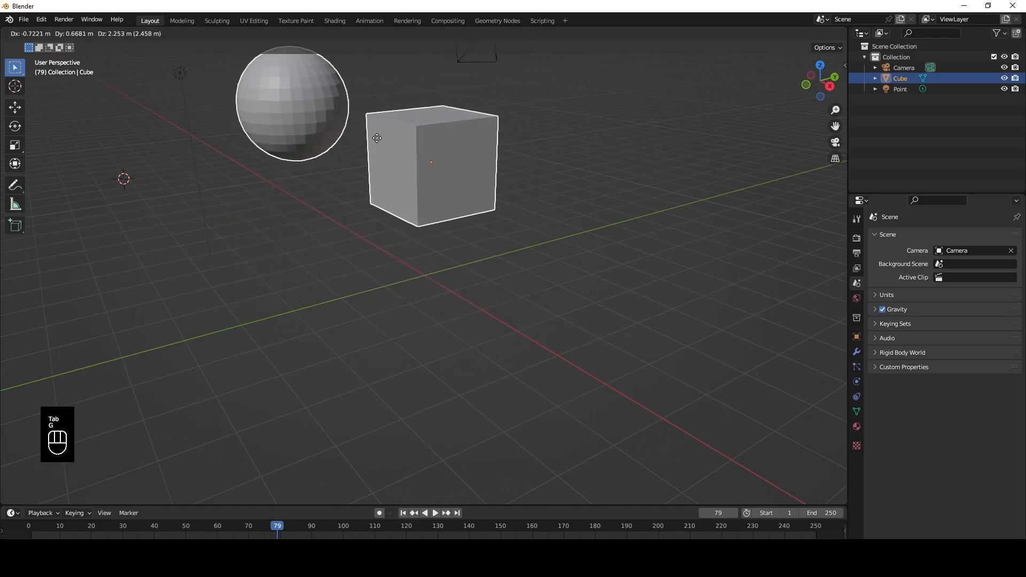
pyautogui.click(393, 220)
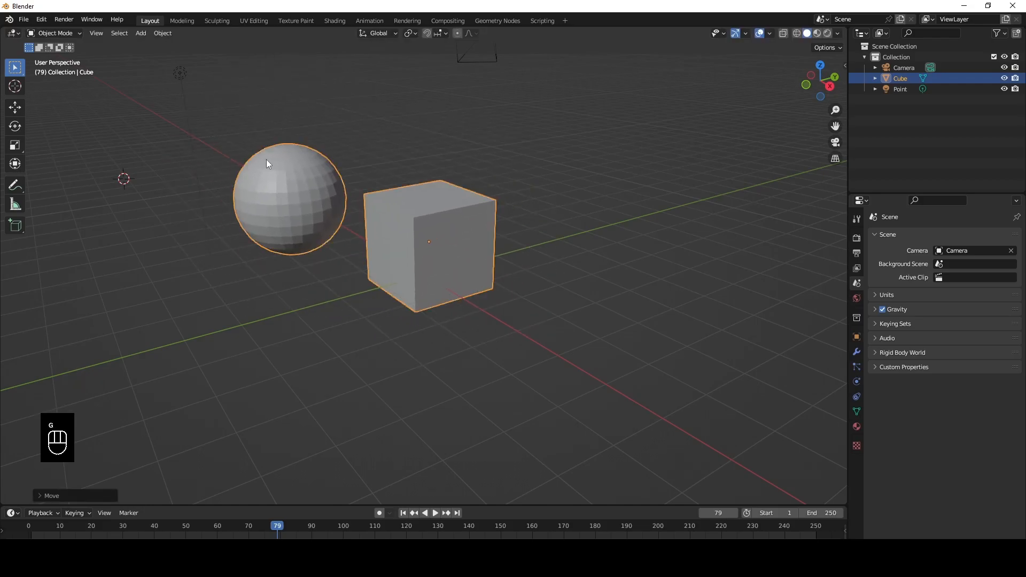
# Undo the move of the combined sphere-and-cube object
pyautogui.hotkey('ctrl', 'z')
pyautogui.hotkey('ctrl', 'z')
pyautogui.hotkey('ctrl', 'z')
pyautogui.hotkey('ctrl', 'z')
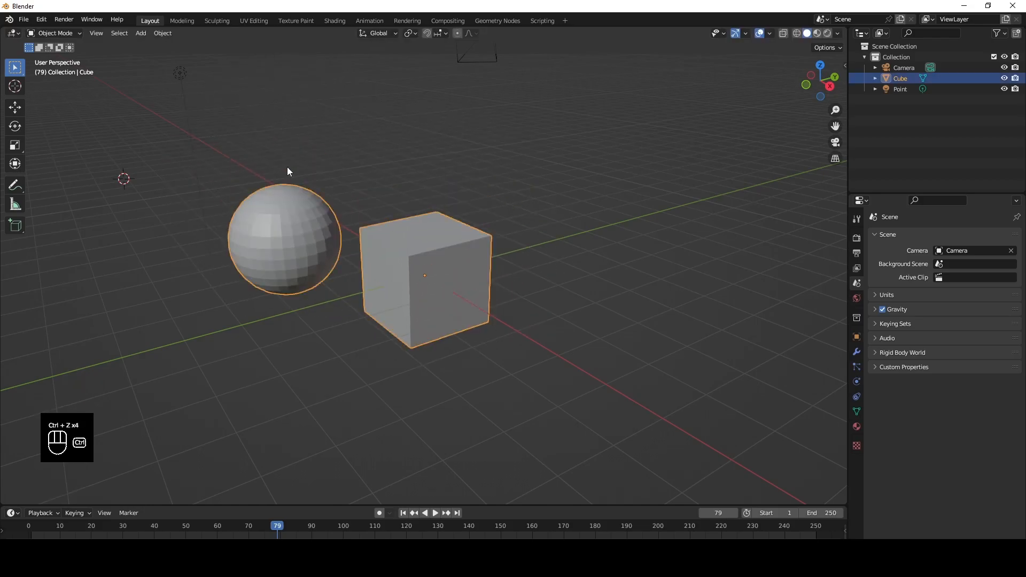
# Enter Edit Mode and select all of the cube's faces, leaving the sphere's faces unselected
pyautogui.moveTo(287, 166); pyautogui.dragTo(420, 246, button='middle')
pyautogui.scroll(2, 390, 258)
pyautogui.press('Tab')
pyautogui.scroll(-2, 431, 231)
pyautogui.click(367, 250)
pyautogui.click(402, 251)
pyautogui.moveTo(460, 211); pyautogui.dragTo(709, 451)
pyautogui.moveTo(708, 369); pyautogui.dragTo(499, 302, button='middle')
pyautogui.keyDown('shift'); pyautogui.click(279, 239); pyautogui.keyUp('shift')
pyautogui.keyDown('shift'); pyautogui.click(197, 243); pyautogui.keyUp('shift')
pyautogui.moveTo(283, 276); pyautogui.dragTo(320, 198, button='middle')
pyautogui.keyDown('shift'); pyautogui.click(252, 245); pyautogui.keyUp('shift')
pyautogui.moveTo(252, 246); pyautogui.dragTo(437, 282, button='middle')
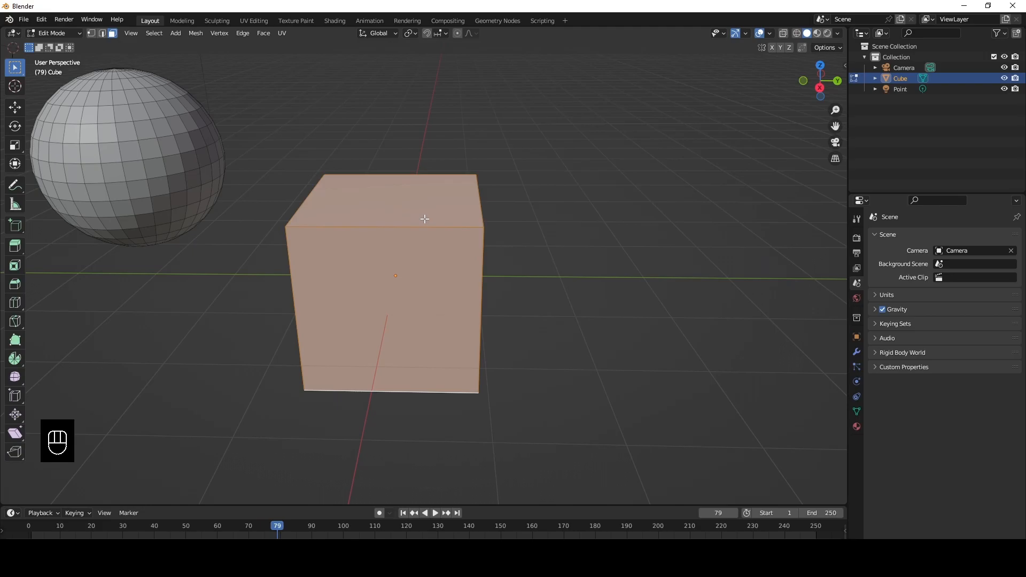
# Separate the selected cube faces into their own object using the Selection option
pyautogui.press('p')
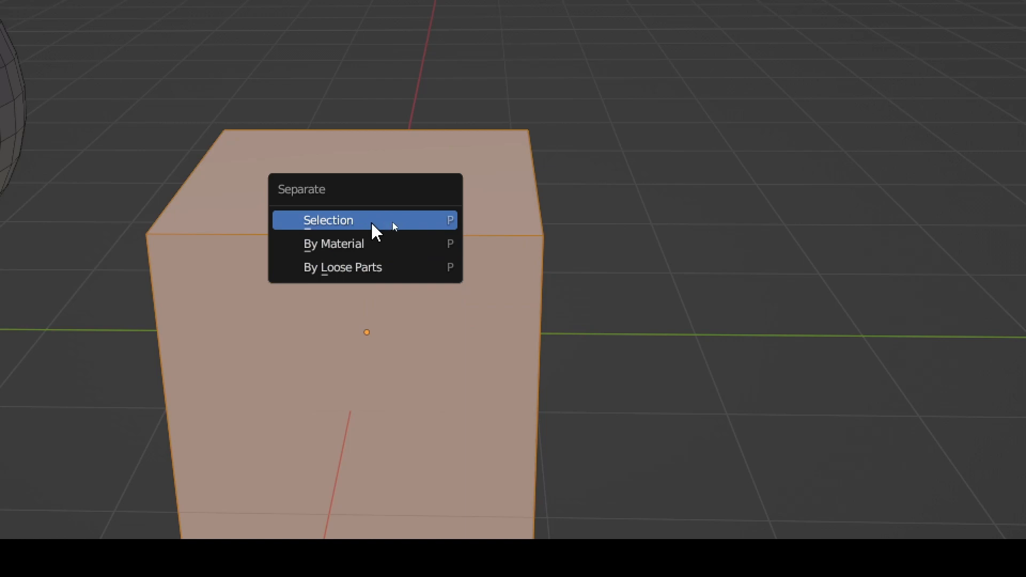
pyautogui.click(390, 222)
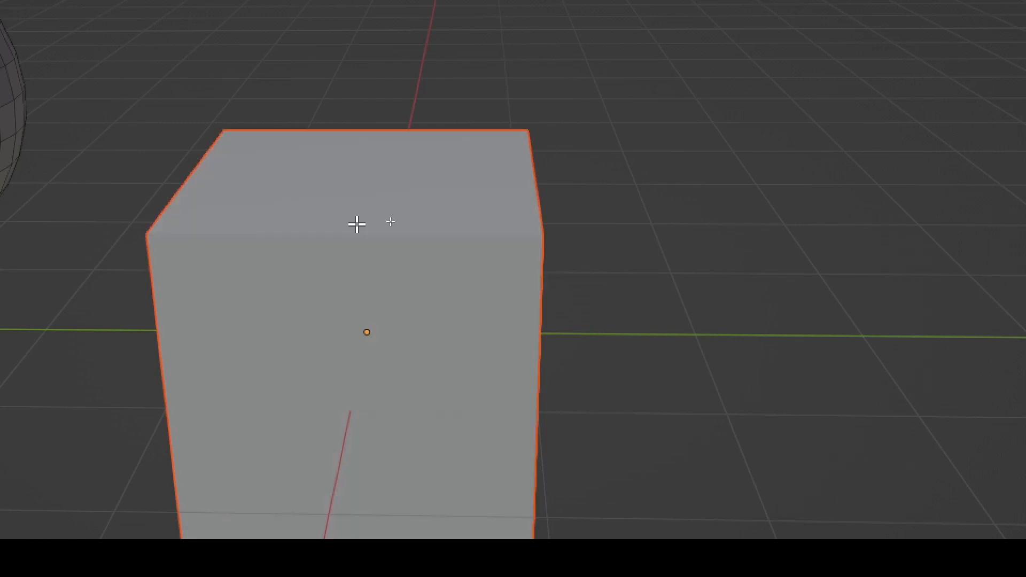
pyautogui.scroll(-6, 356, 224)
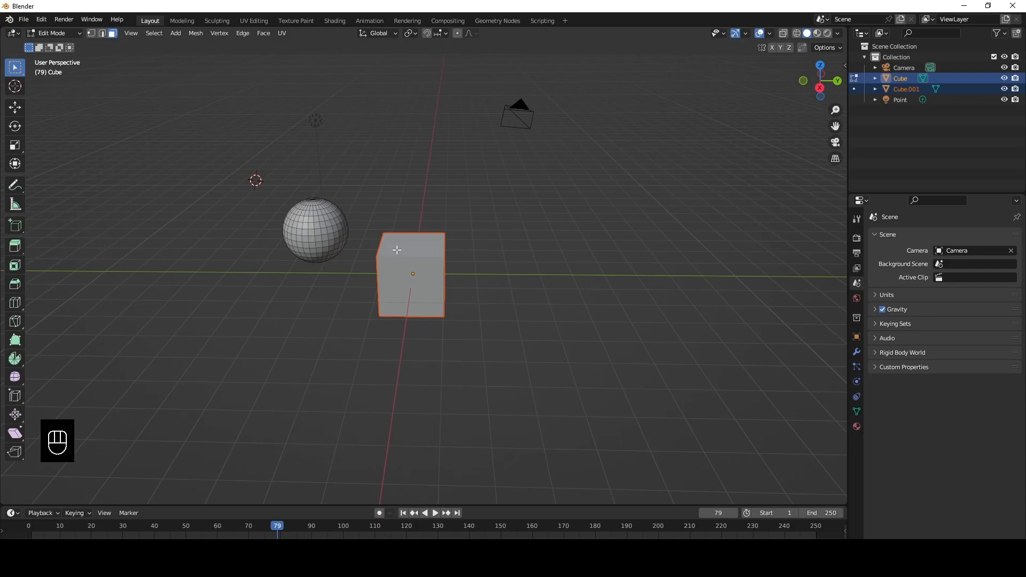
# Return to Object Mode and select the cube and the sphere one at a time, ending with the sphere selected
pyautogui.press('Tab')
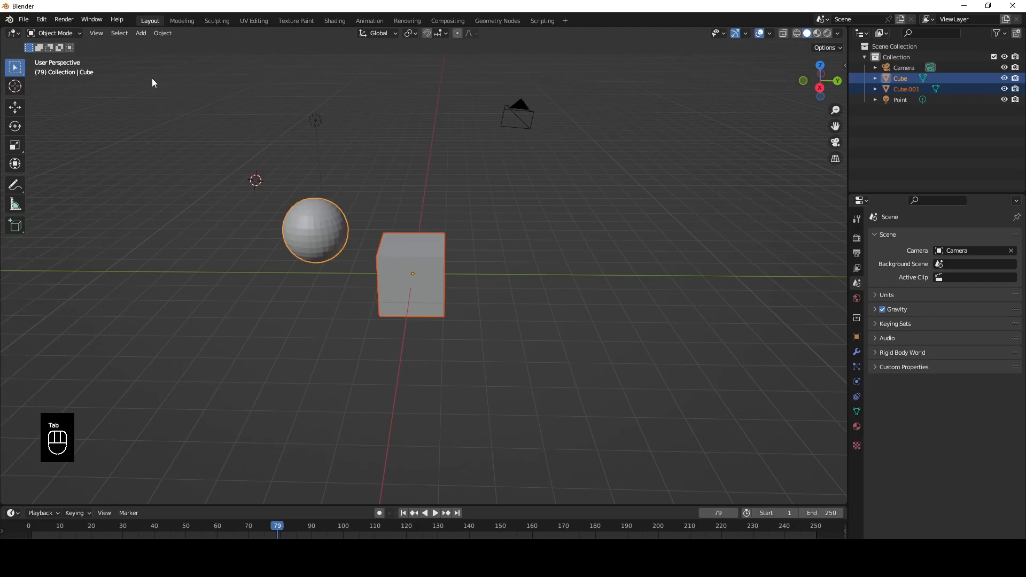
pyautogui.click(310, 226)
pyautogui.click(389, 252)
pyautogui.click(405, 271)
pyautogui.moveTo(406, 271); pyautogui.dragTo(386, 262)
pyautogui.click(405, 264)
pyautogui.click(336, 235)
pyautogui.scroll(1, 389, 262)
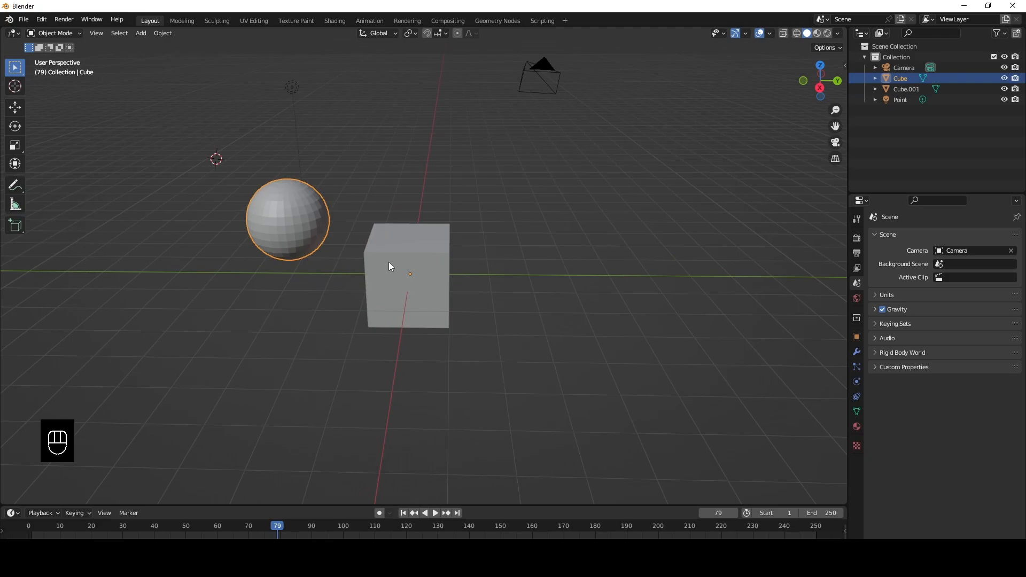
pyautogui.keyDown('shift'); pyautogui.moveTo(389, 262); pyautogui.dragTo(445, 289, button='middle'); pyautogui.keyUp('shift')
pyautogui.scroll(3, 490, 297)
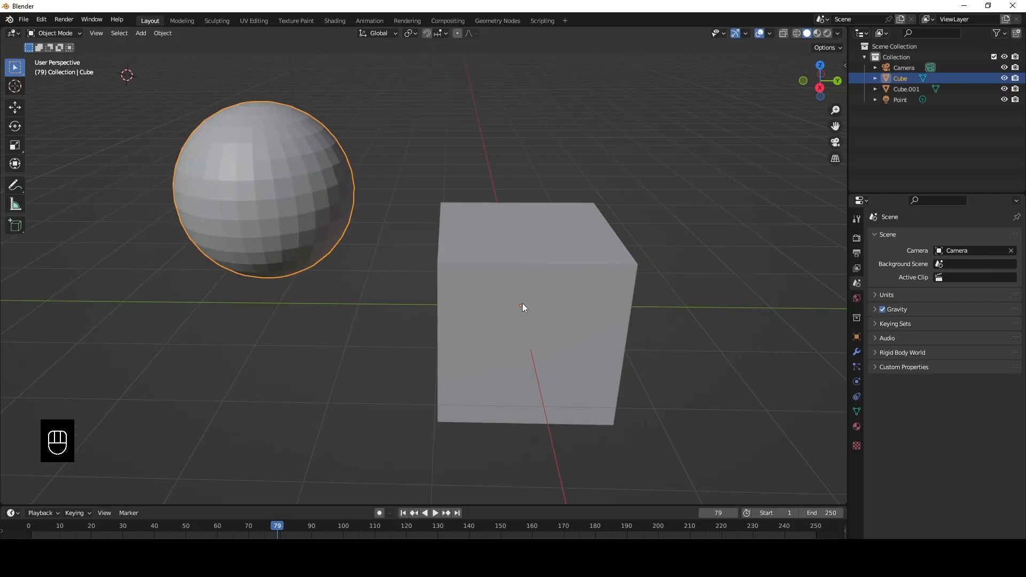
# Move the separated cube slightly upward on its own
pyautogui.click(522, 303)
pyautogui.press('g')
pyautogui.click(529, 245)
# Move the sphere farther away from the cube as an independent object
pyautogui.click(301, 207)
pyautogui.press('g')
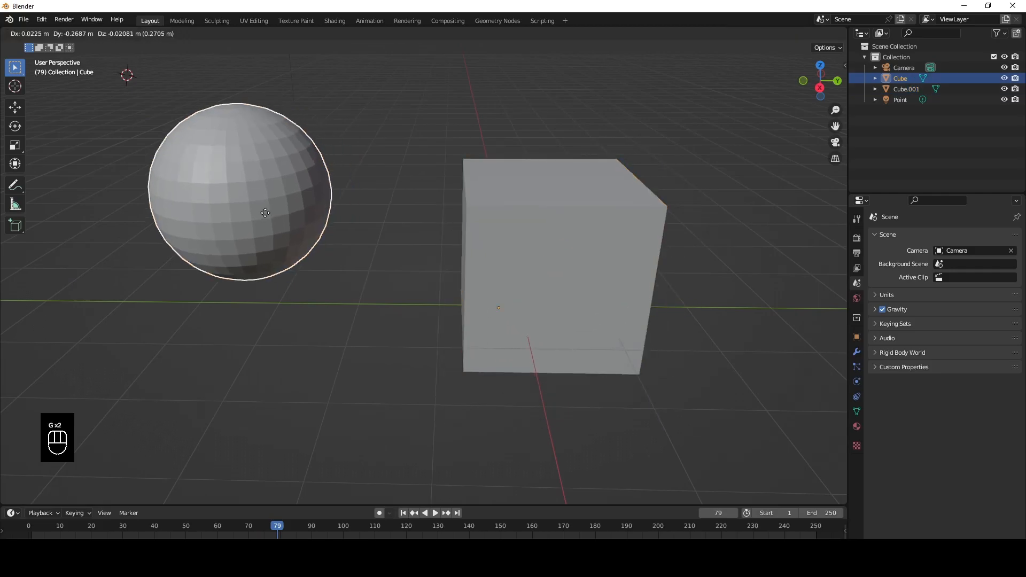
pyautogui.click(233, 213)
pyautogui.press('g')
pyautogui.click(261, 249)
pyautogui.scroll(-3, 312, 275)
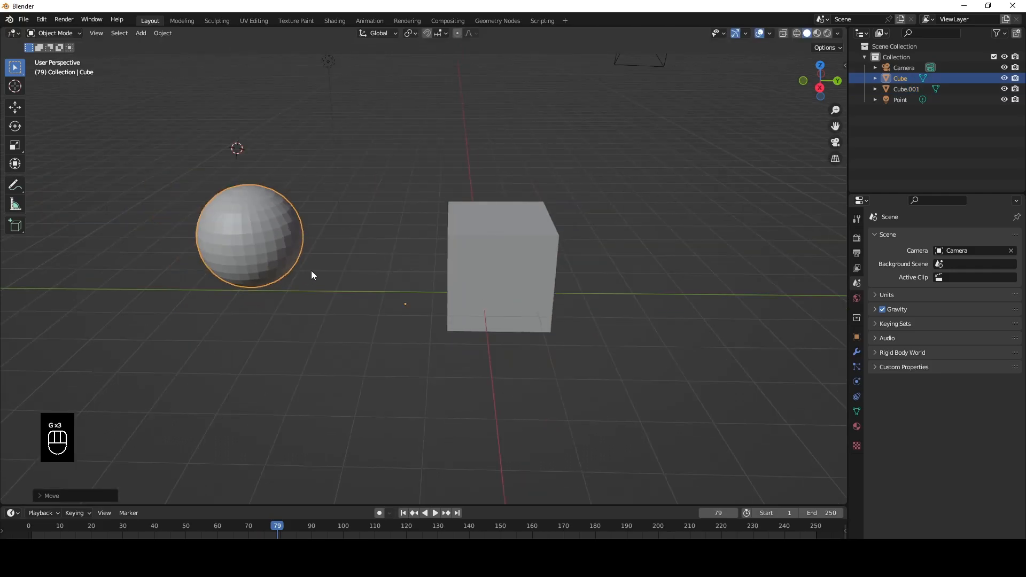
# Set the sphere's origin with Origin to Geometry
pyautogui.click(163, 33)
pyautogui.moveTo(176, 55)
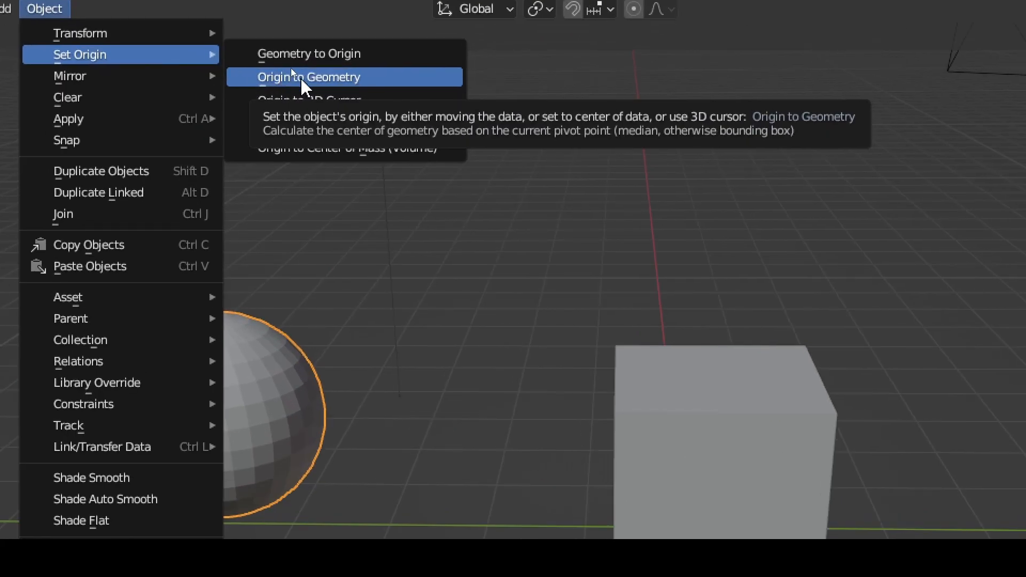
pyautogui.click(301, 80)
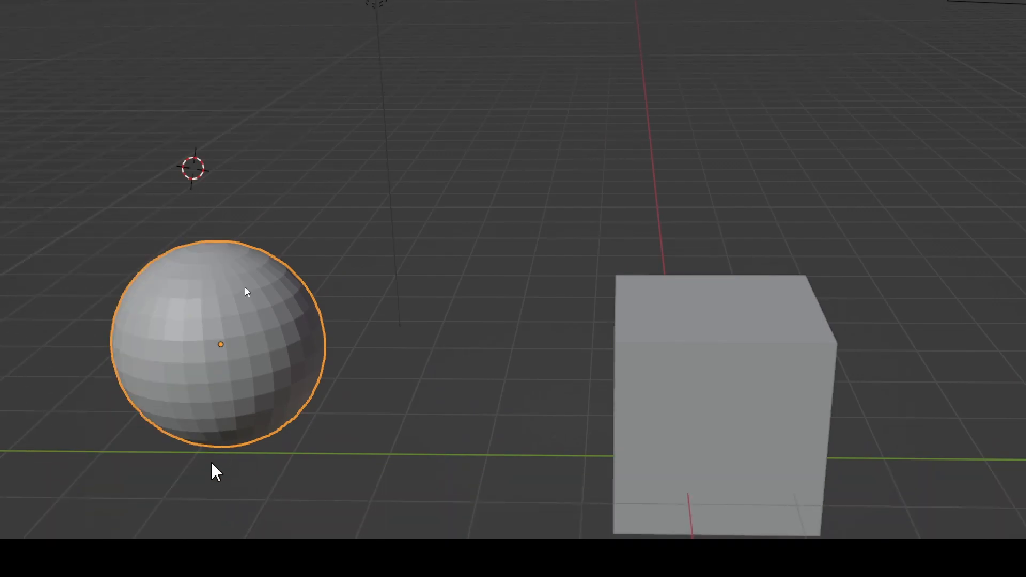
# Select the cube and the sphere individually and together to compare their origin points, ending with everything deselected
pyautogui.click(745, 438)
pyautogui.click(259, 348)
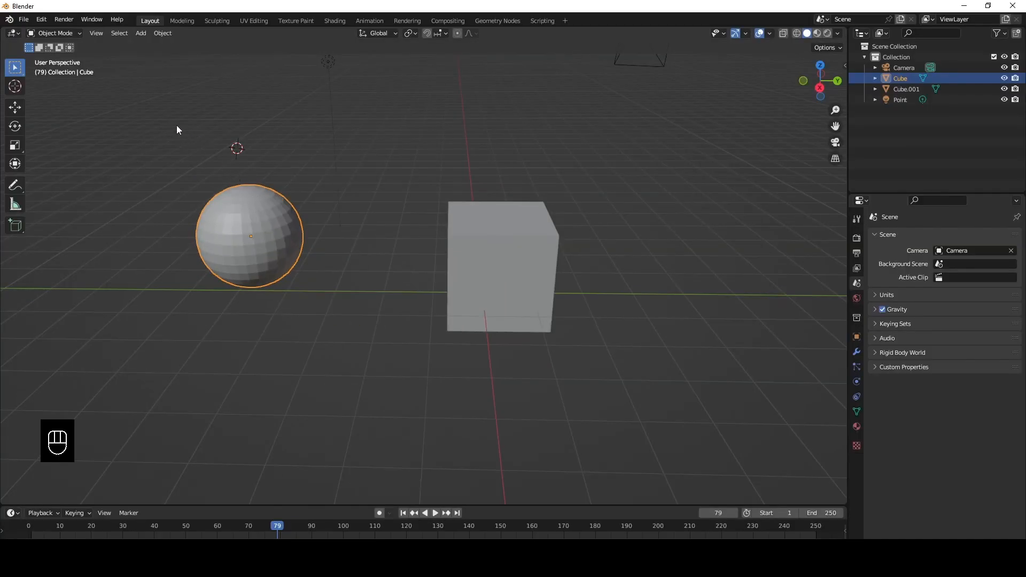
pyautogui.moveTo(162, 140); pyautogui.dragTo(547, 304)
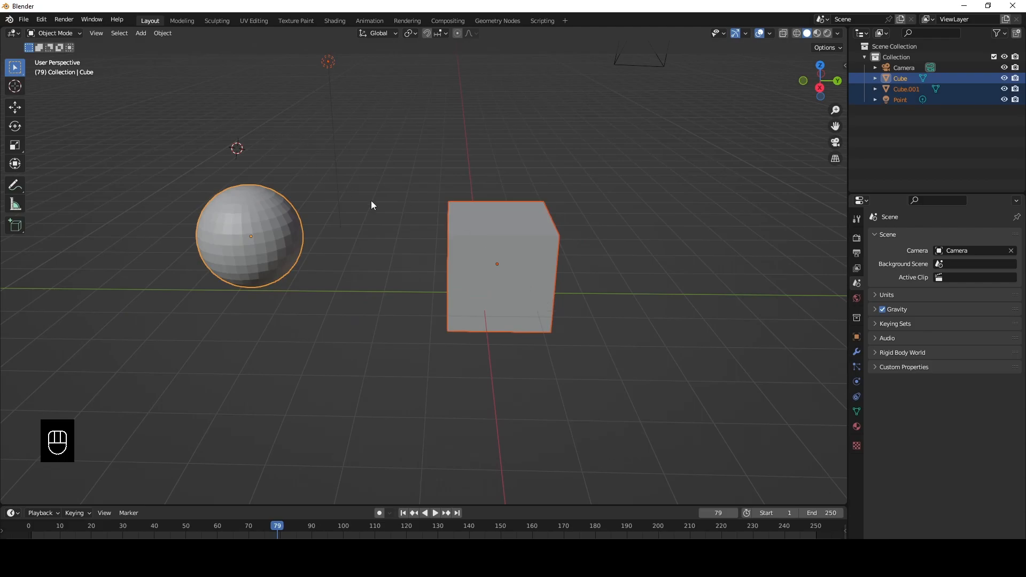
pyautogui.click(447, 172)
pyautogui.keyDown('shift'); pyautogui.moveTo(444, 158); pyautogui.dragTo(439, 191, button='middle'); pyautogui.keyUp('shift')
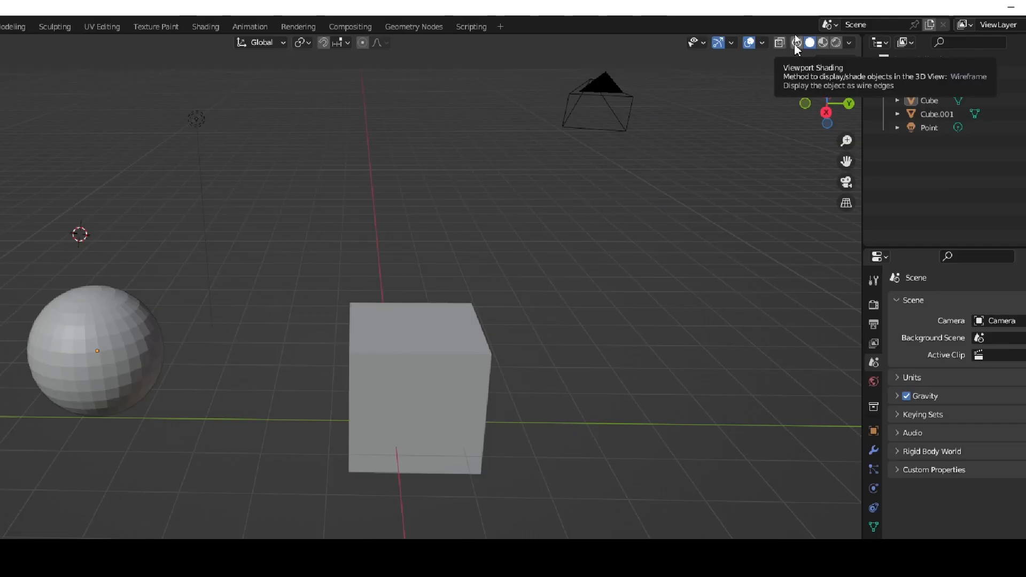
# View the objects in Wireframe viewport shading and return to Solid shading
pyautogui.click(630, 67)
pyautogui.moveTo(495, 168); pyautogui.dragTo(609, 108, button='middle')
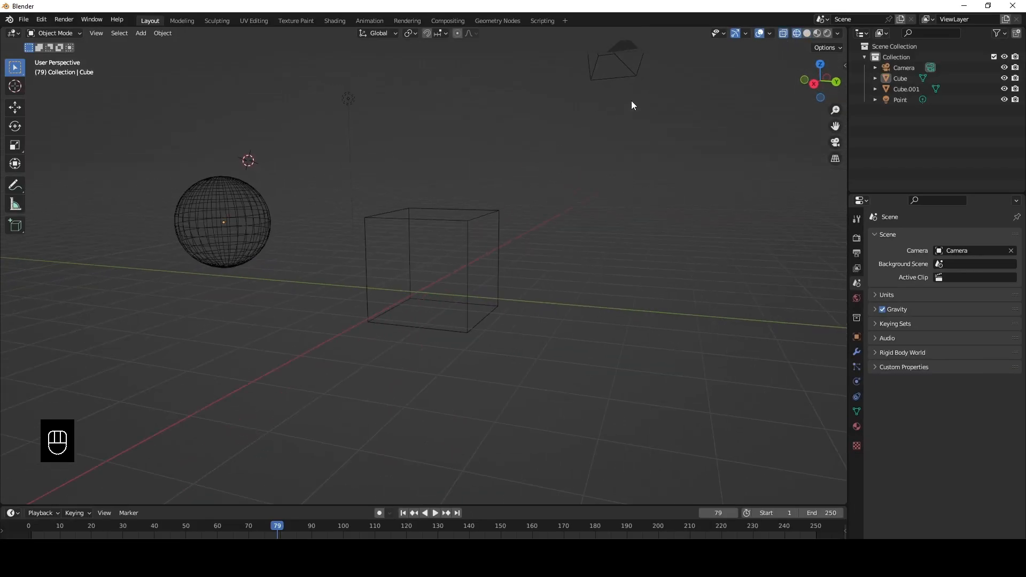
pyautogui.click(807, 33)
pyautogui.moveTo(507, 193); pyautogui.dragTo(654, 129, button='middle')
# View the scene in Material Preview and Rendered shading, ending back in Solid shading
pyautogui.click(817, 33)
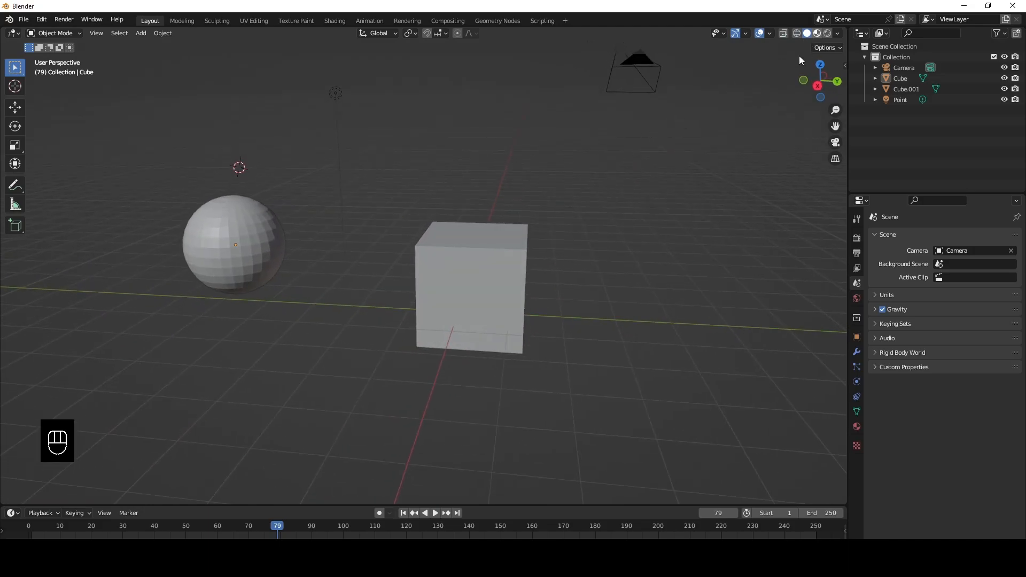
pyautogui.moveTo(557, 171)
pyautogui.mouseDown(button='middle')
pyautogui.moveTo(508, 223)
pyautogui.moveTo(584, 164)
pyautogui.mouseUp(button='middle')
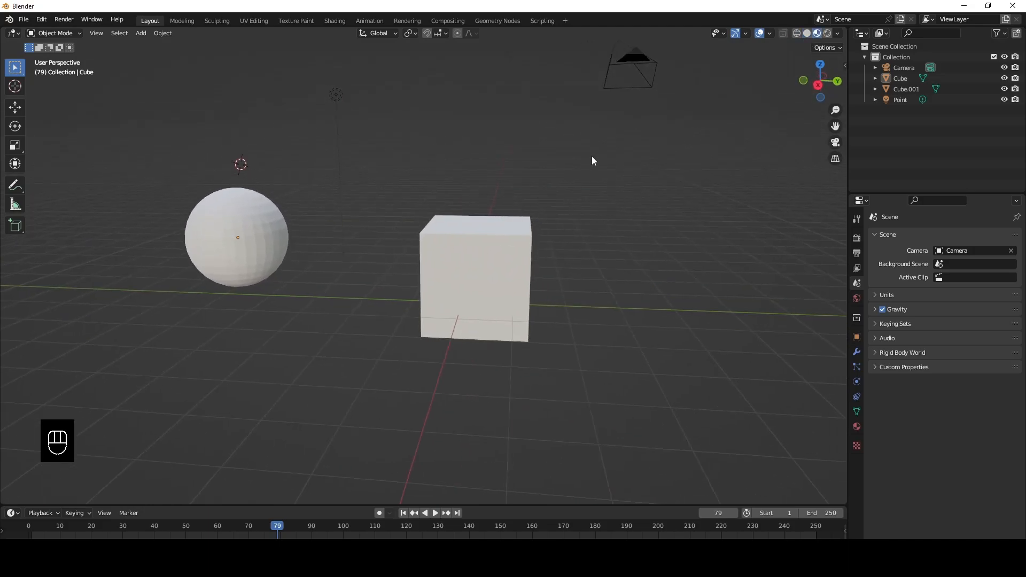
pyautogui.click(826, 34)
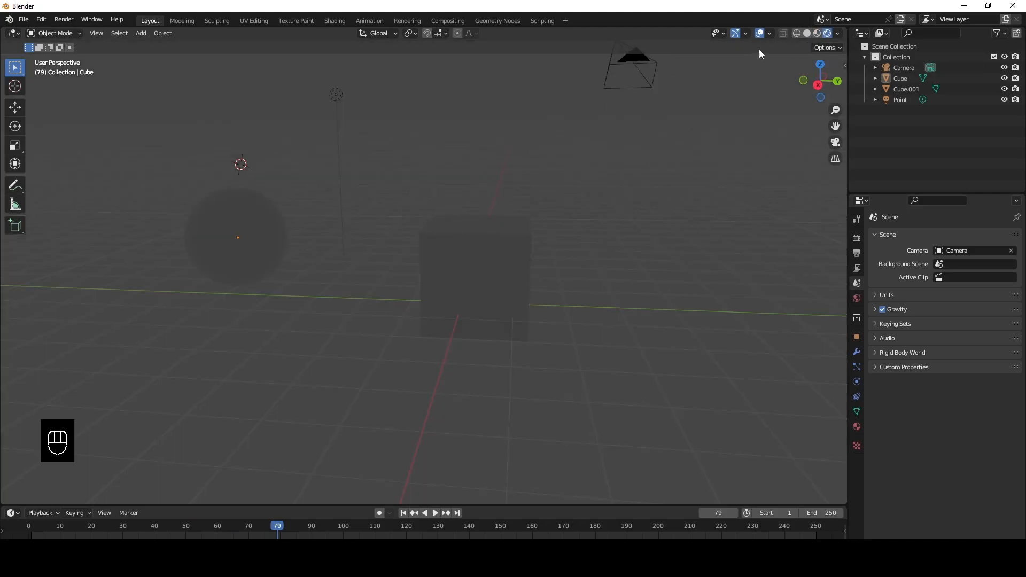
pyautogui.click(808, 35)
pyautogui.moveTo(723, 120)
pyautogui.mouseDown(button='middle')
pyautogui.moveTo(388, 246)
pyautogui.moveTo(417, 257)
pyautogui.moveTo(476, 245)
pyautogui.moveTo(432, 252)
pyautogui.mouseUp(button='middle')
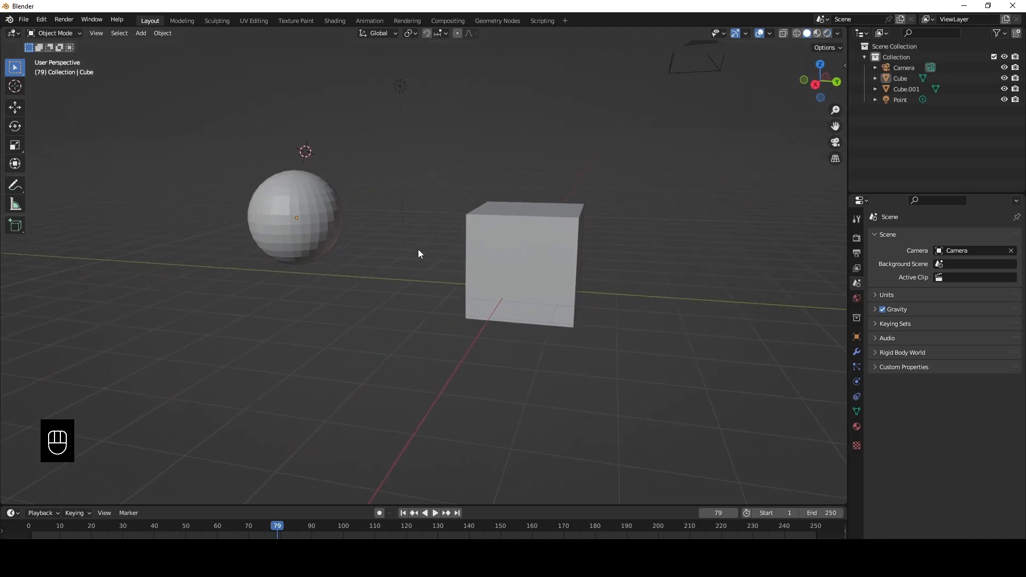
# Enlarge the Timeline area below the viewport and move the playhead to frame 70
pyautogui.moveTo(490, 506); pyautogui.dragTo(484, 455)
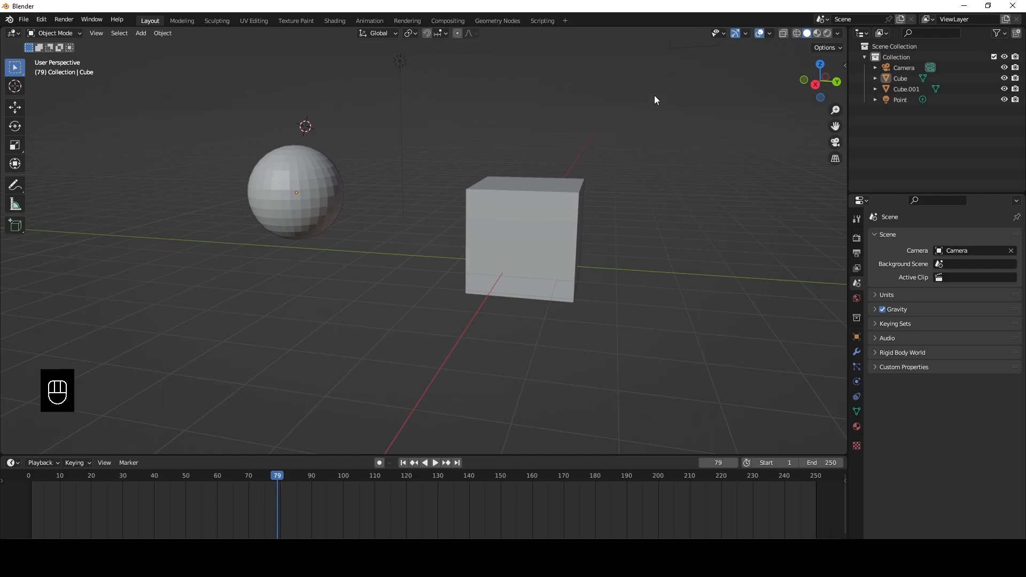
pyautogui.keyDown('shift'); pyautogui.moveTo(416, 190); pyautogui.dragTo(402, 219, button='middle'); pyautogui.keyUp('shift')
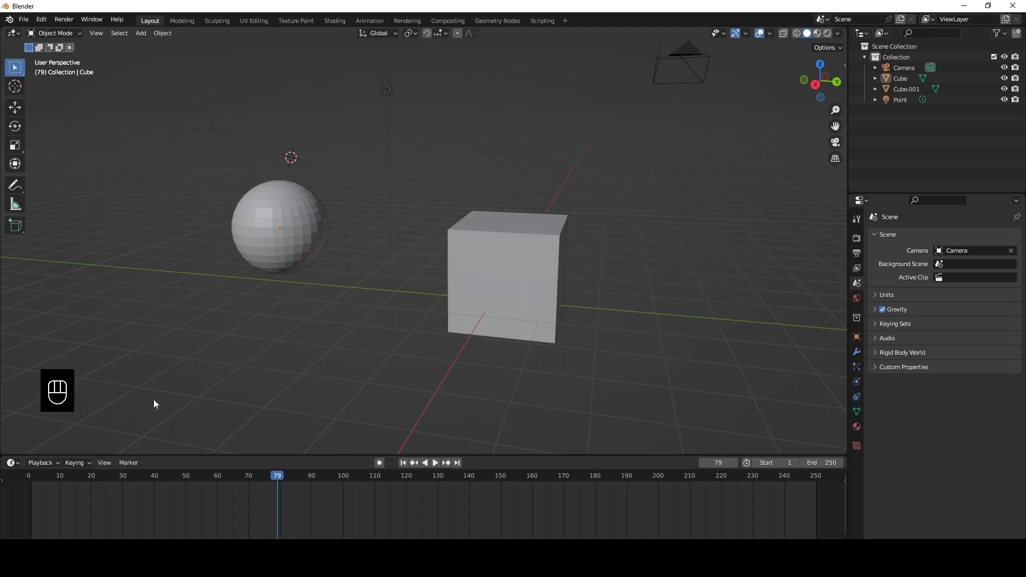
pyautogui.moveTo(254, 461); pyautogui.dragTo(277, 480)
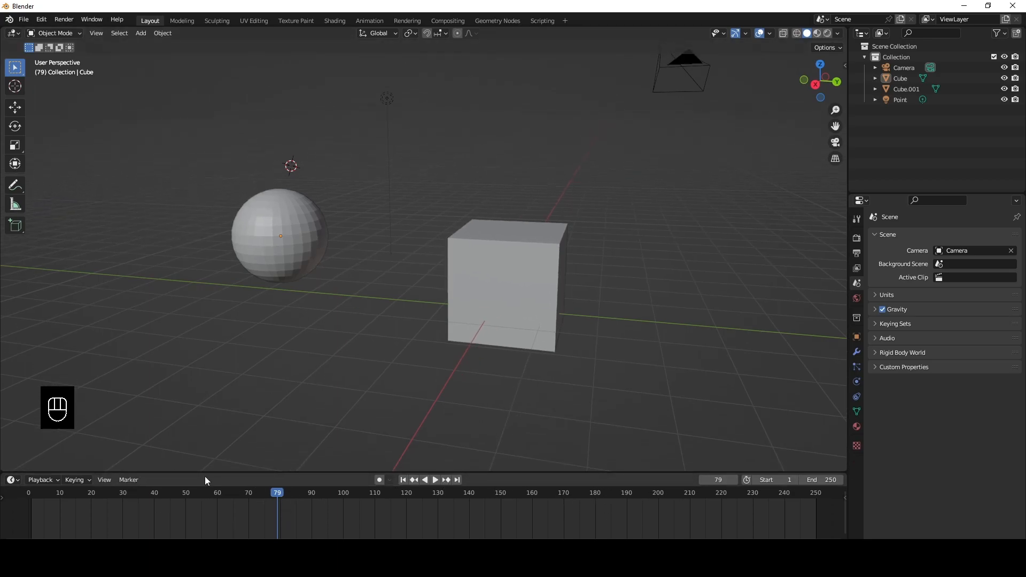
pyautogui.moveTo(278, 505); pyautogui.dragTo(249, 500)
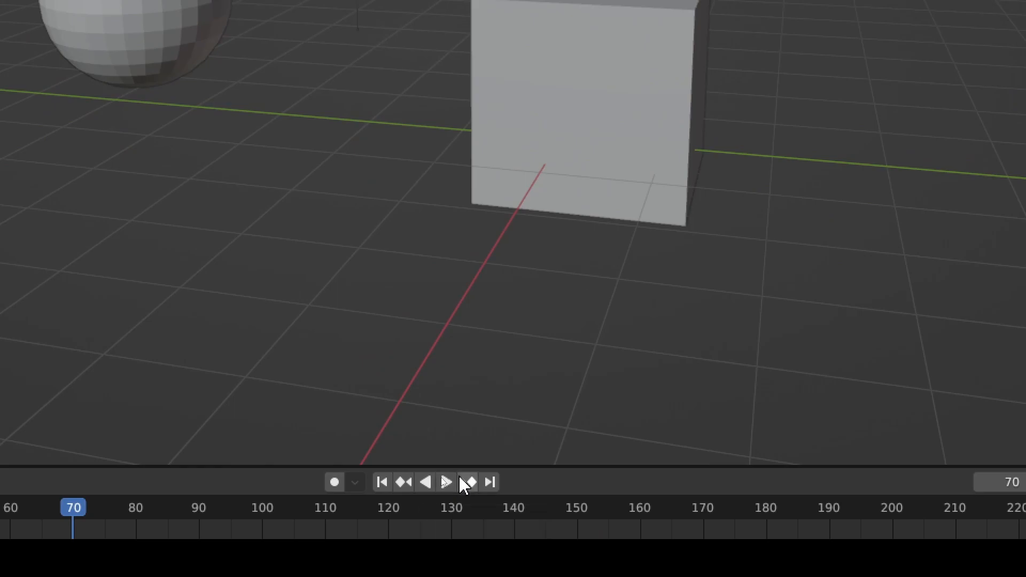
# Play the Timeline forward for a moment, pause it, and play it in reverse until frame 72
pyautogui.click(447, 483)
pyautogui.click(443, 482)
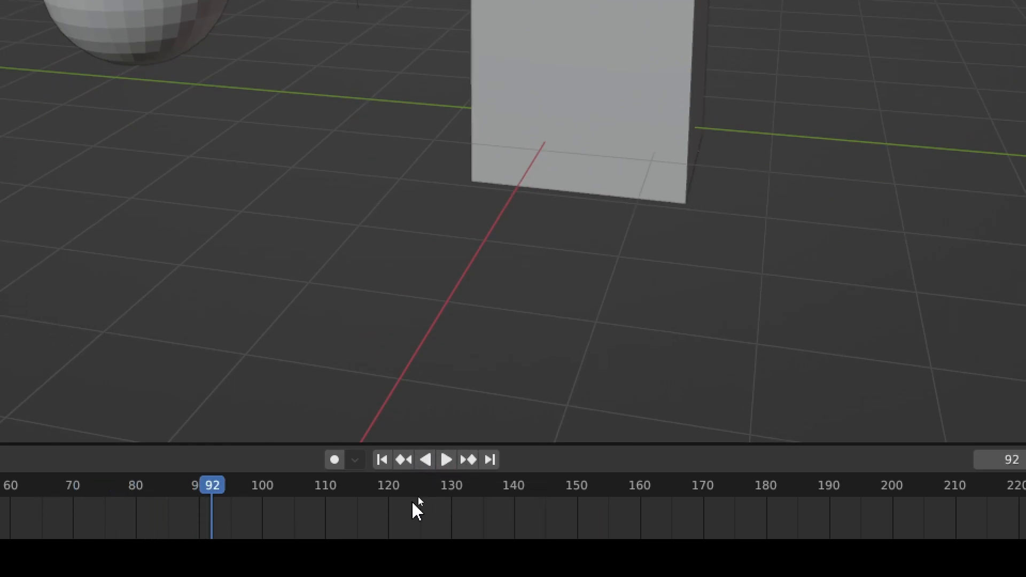
pyautogui.click(425, 459)
pyautogui.click(425, 460)
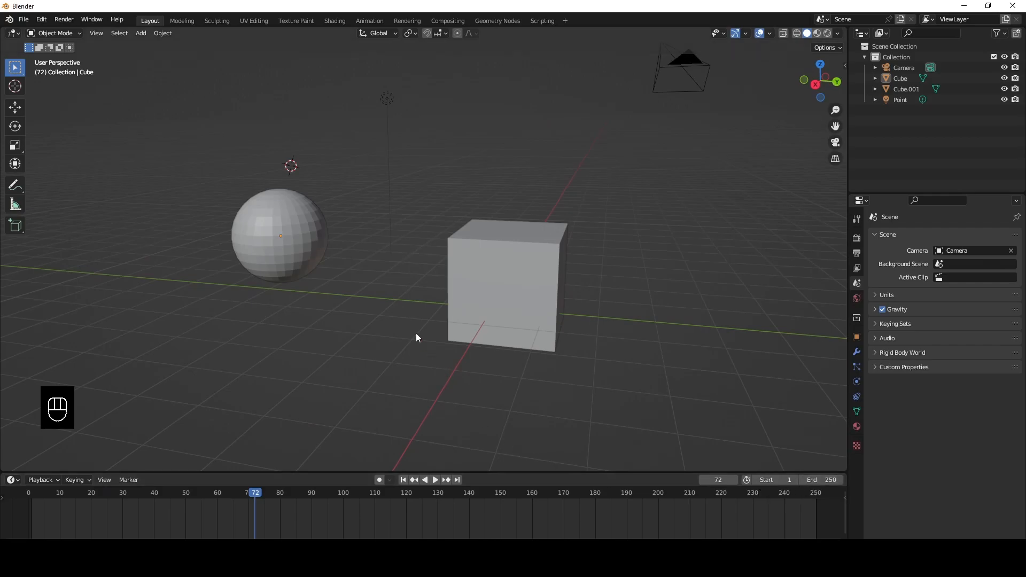
# Start and pause the Timeline's forward playback several times, stopping at frame 193
pyautogui.moveTo(417, 336); pyautogui.dragTo(450, 319, button='middle')
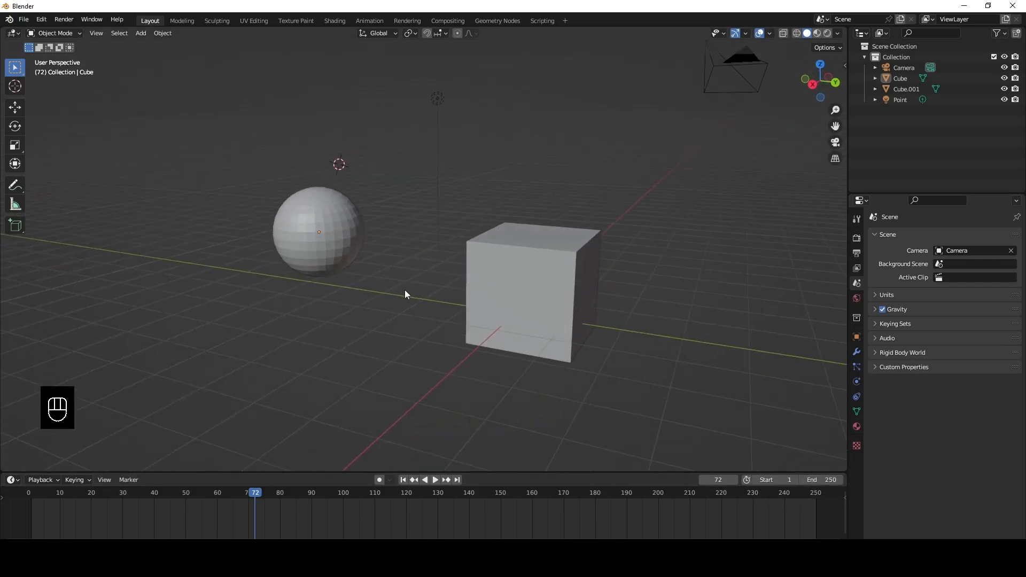
pyautogui.press('space')
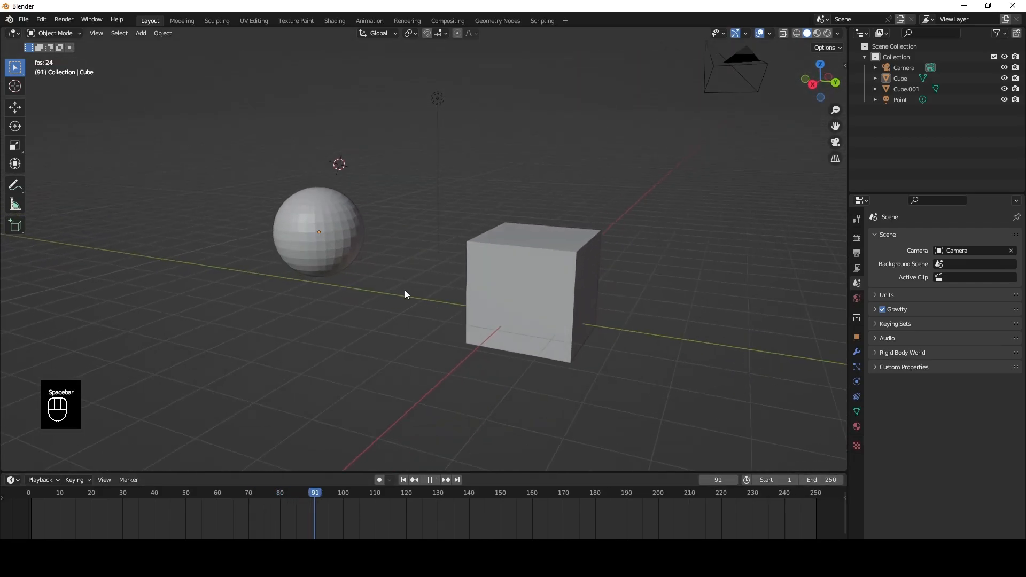
pyautogui.press('space')
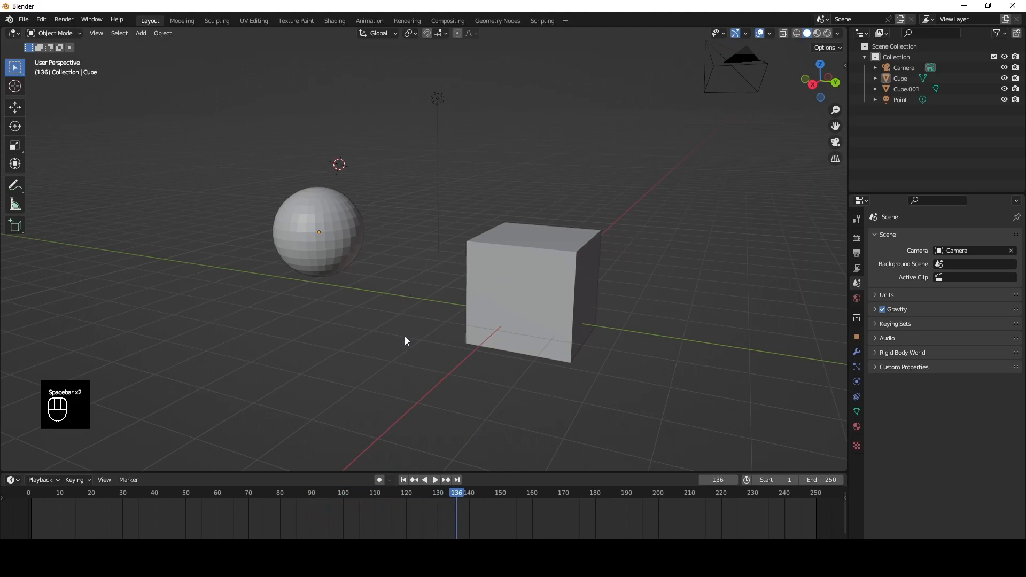
pyautogui.press('space')
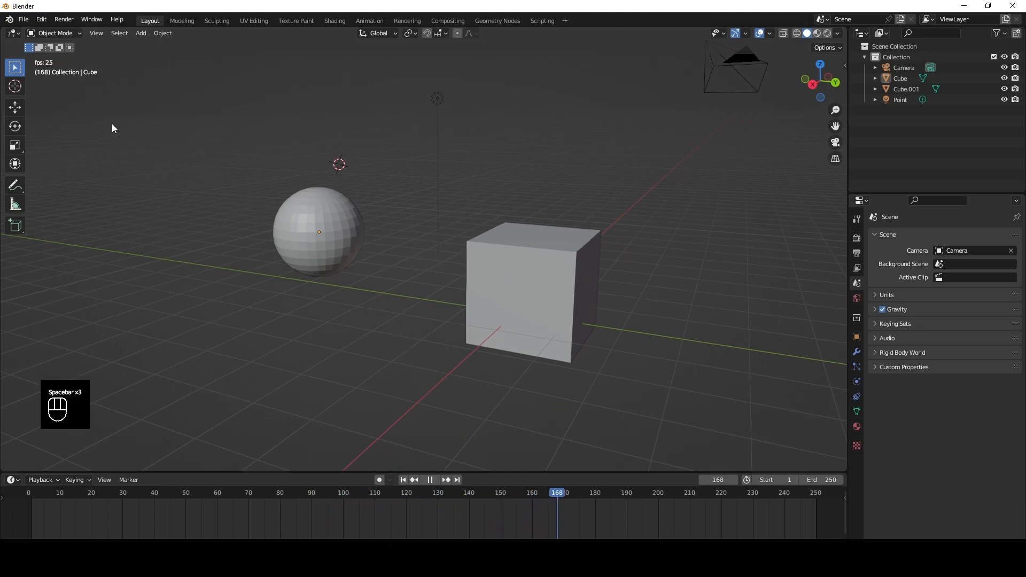
pyautogui.press('space')
pyautogui.press('space')
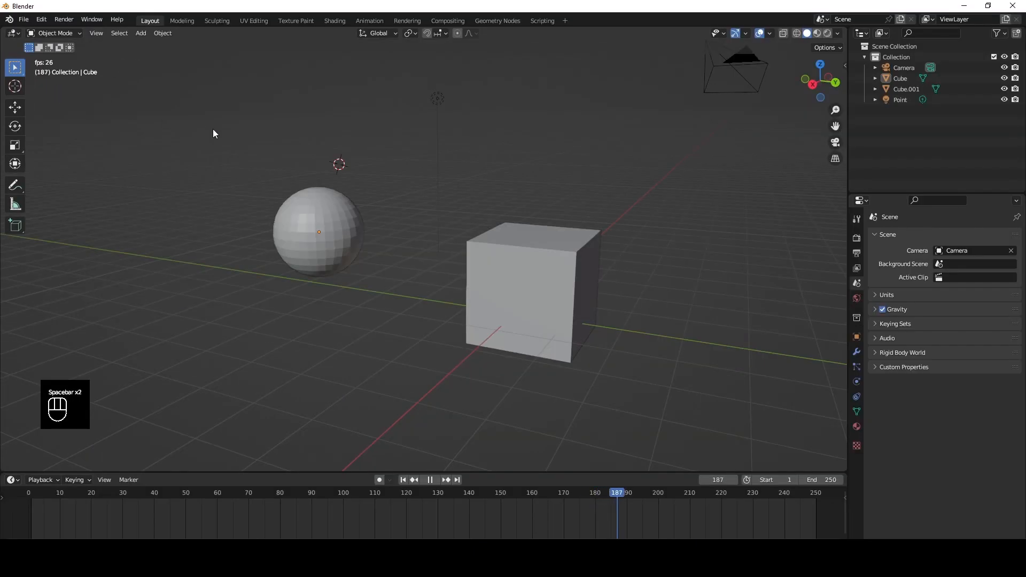
pyautogui.press('space')
# Reduce the height of the Timeline area to give the 3D viewport more room
pyautogui.keyDown('shift'); pyautogui.moveTo(479, 260); pyautogui.dragTo(468, 258, button='middle'); pyautogui.keyUp('shift')
pyautogui.scroll(-3, 468, 258)
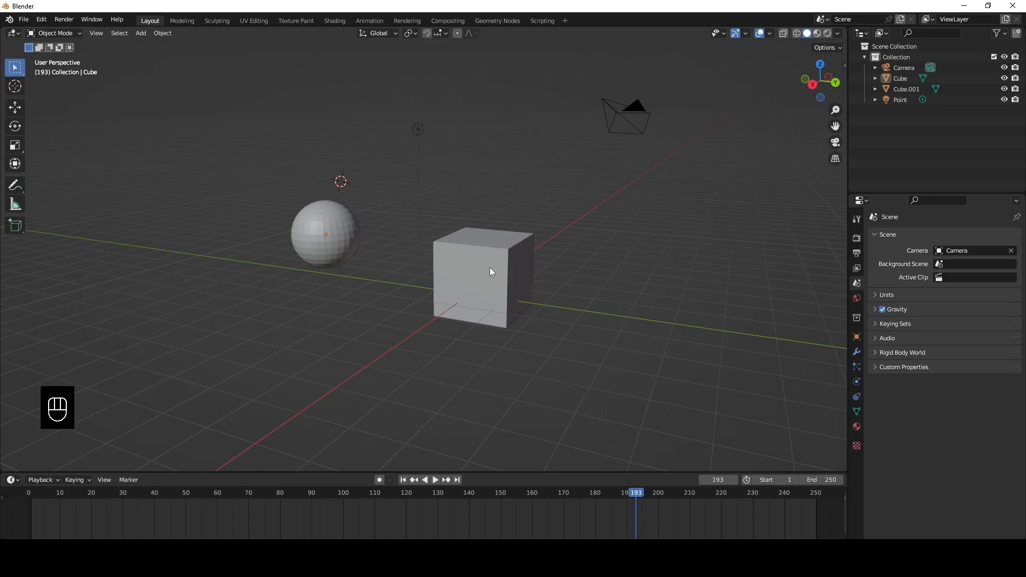
pyautogui.moveTo(456, 264); pyautogui.dragTo(486, 256, button='middle')
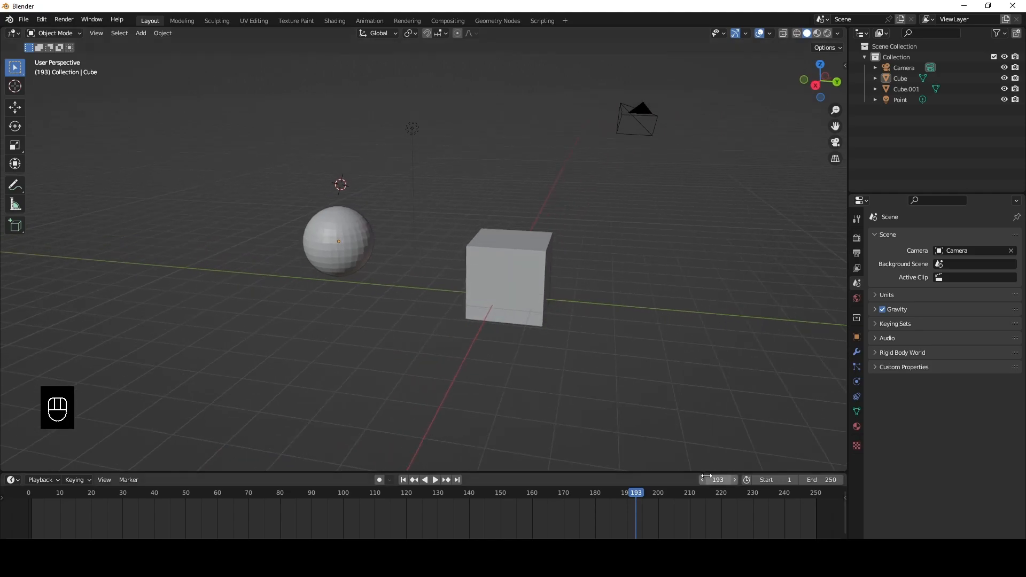
pyautogui.moveTo(695, 474); pyautogui.dragTo(694, 488)
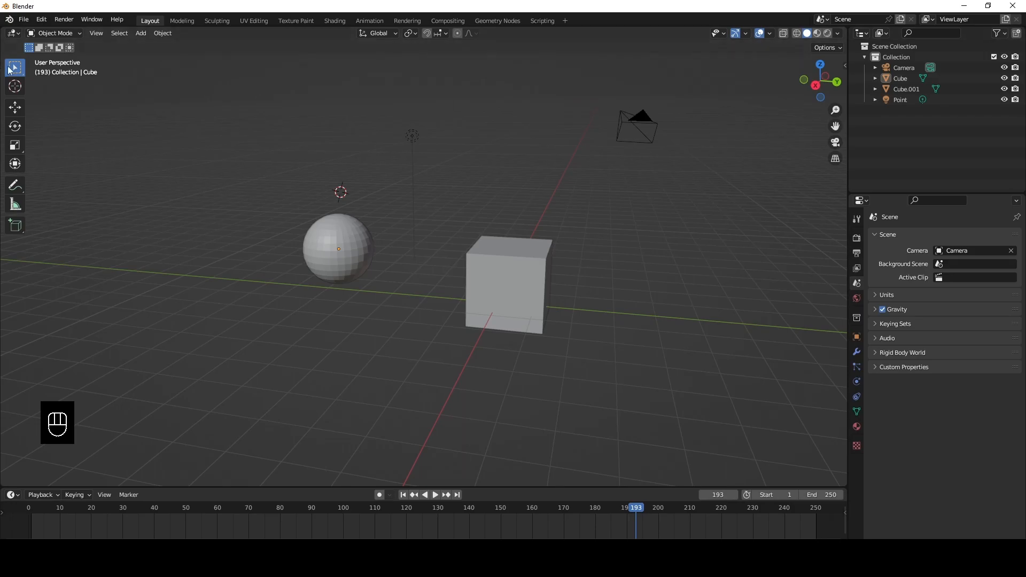
# Select the sphere and rename it "Pelota" in the Outliner
pyautogui.press('ctrl')
pyautogui.press('ctrl')
pyautogui.click(361, 253)
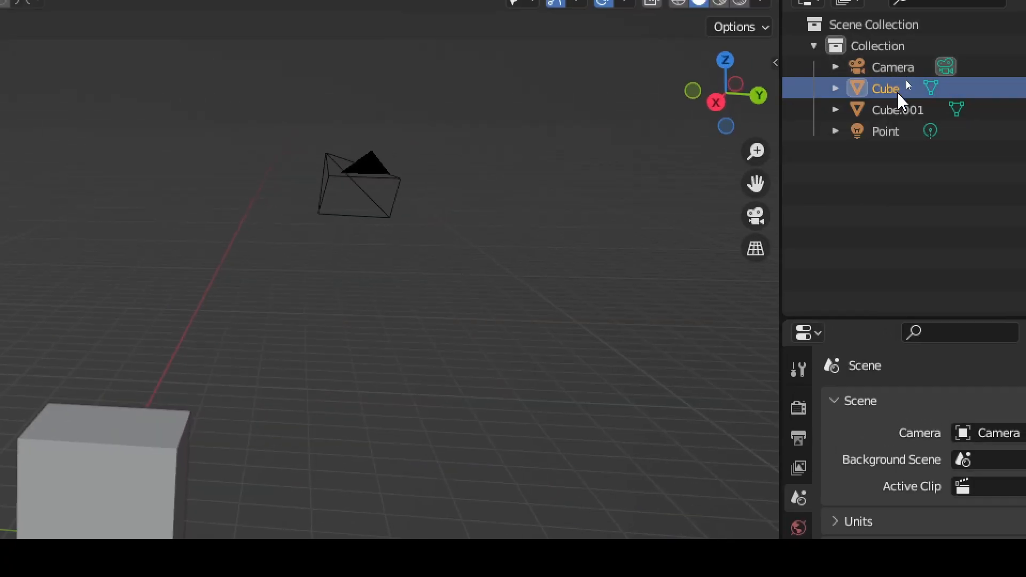
pyautogui.doubleClick(897, 89)
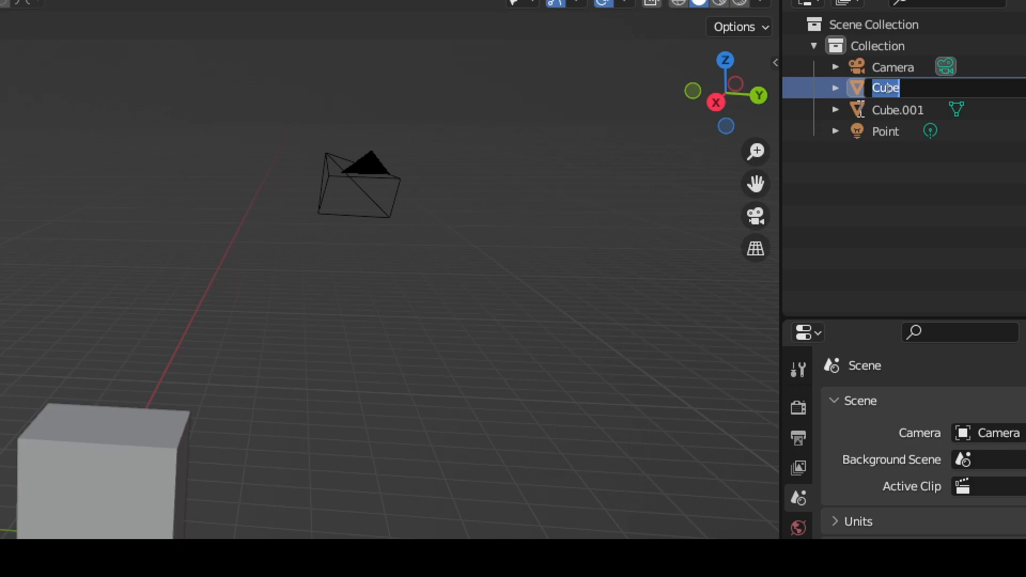
pyautogui.write('pEL')
pyautogui.press('BackSpace')
pyautogui.press('BackSpace')
pyautogui.press('BackSpace')
pyautogui.write('Pelota')
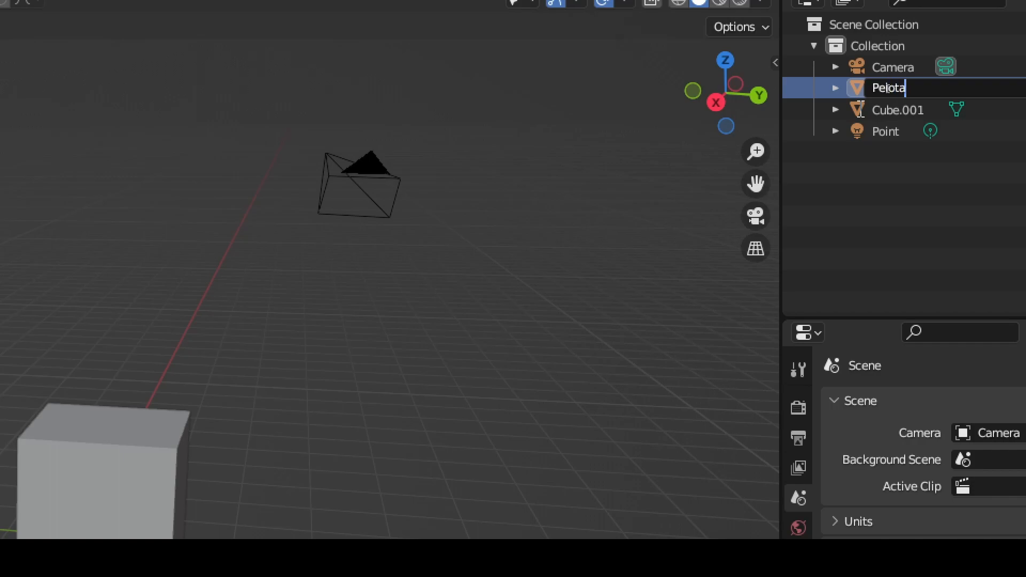
pyautogui.press('Return')
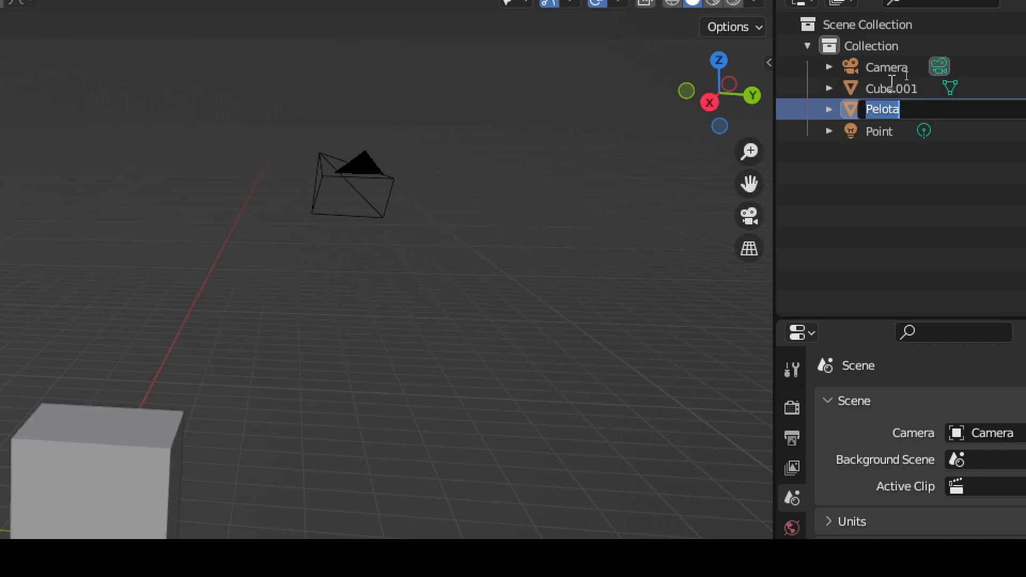
# Rename the Cube.001 object as "cubo" in the Outliner
pyautogui.doubleClick(898, 88)
pyautogui.write('cube')
pyautogui.press('Return')
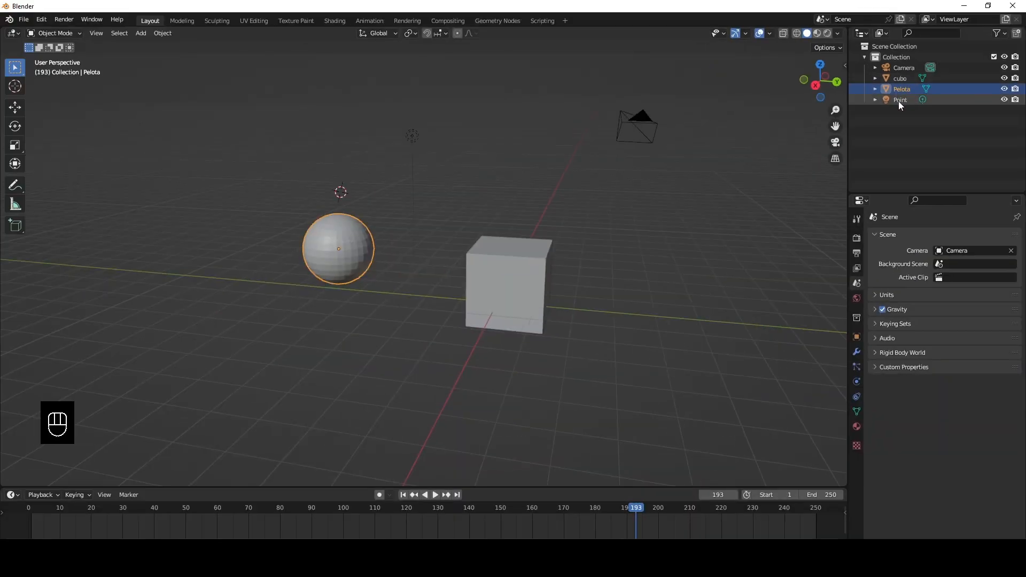
# Move the sphere freely to the opposite side of the cube
pyautogui.click(880, 131)
pyautogui.click(880, 110)
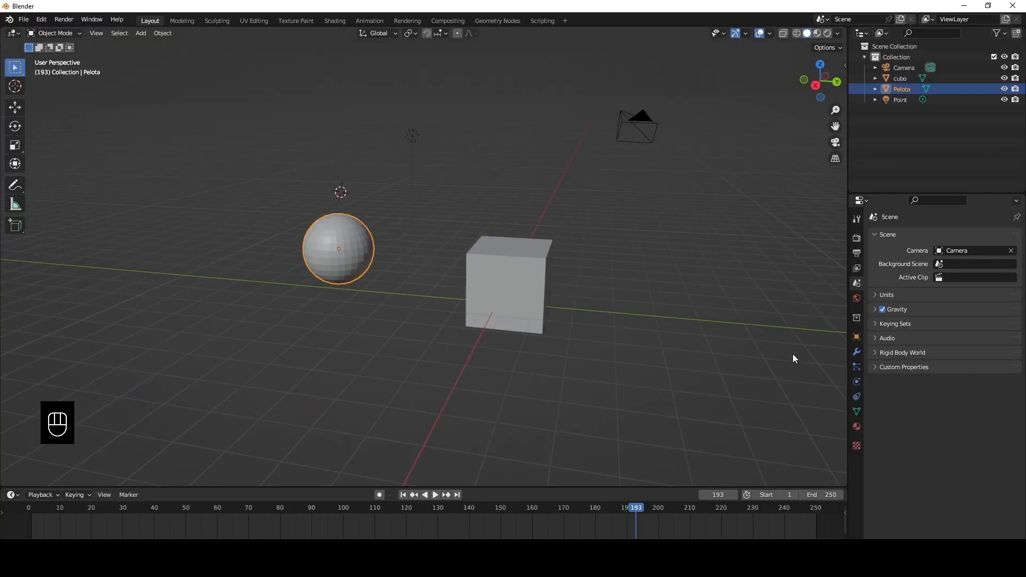
pyautogui.press('g')
pyautogui.click(702, 316)
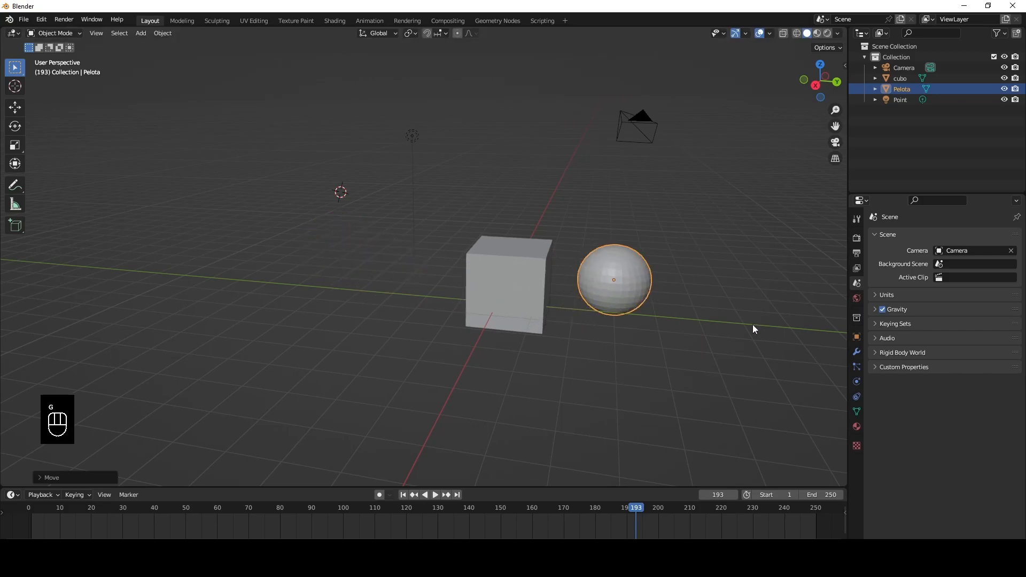
# Select the point light, the cube and the camera in turn to compare the property categories available for each
pyautogui.click(415, 140)
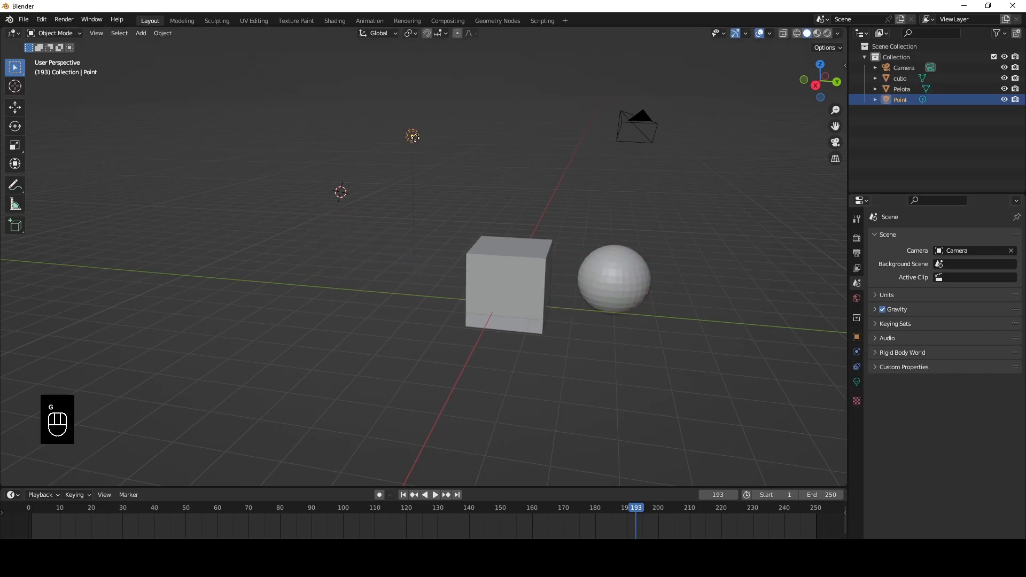
pyautogui.click(550, 267)
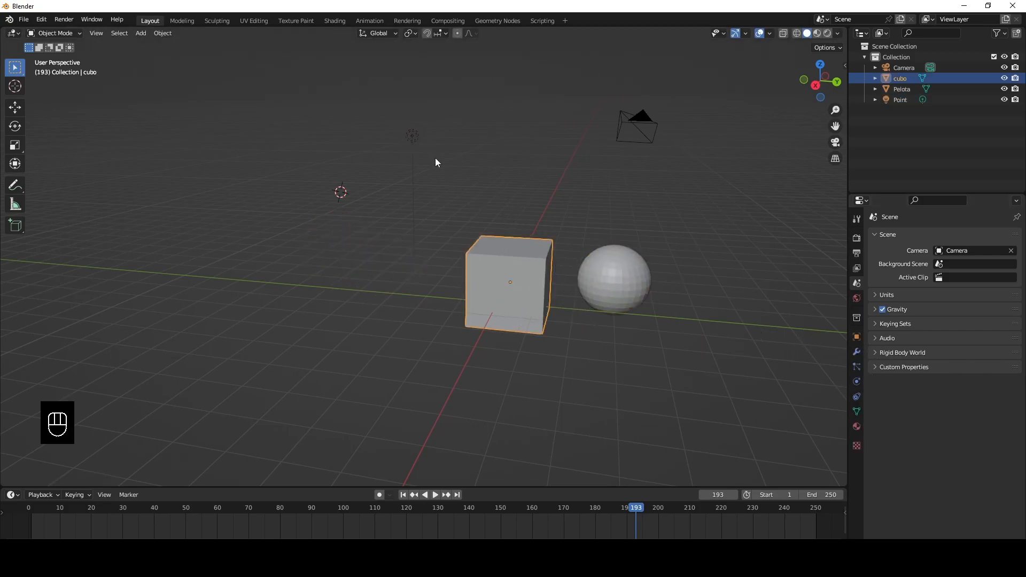
pyautogui.click(414, 140)
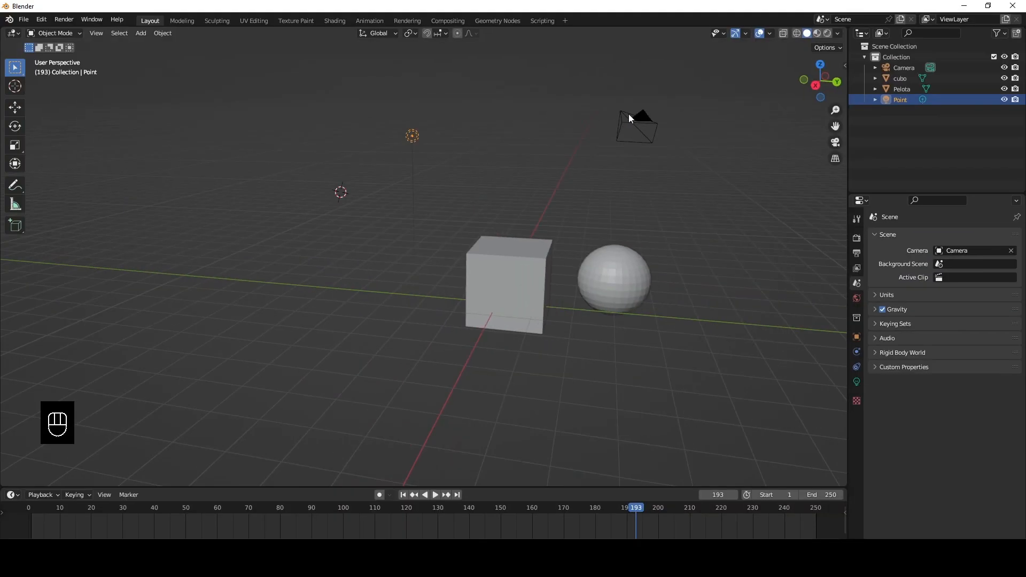
pyautogui.click(629, 118)
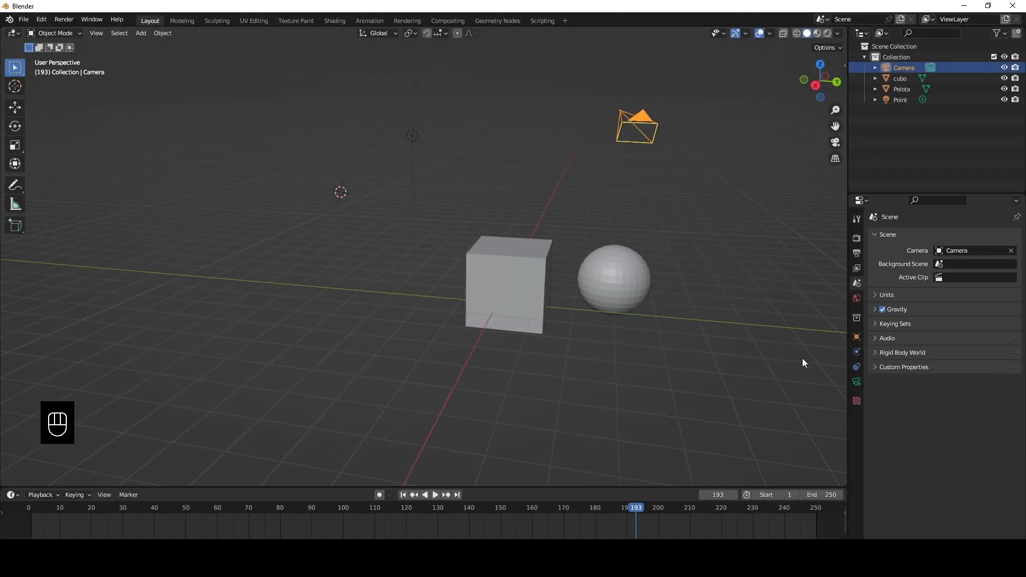
pyautogui.click(423, 142)
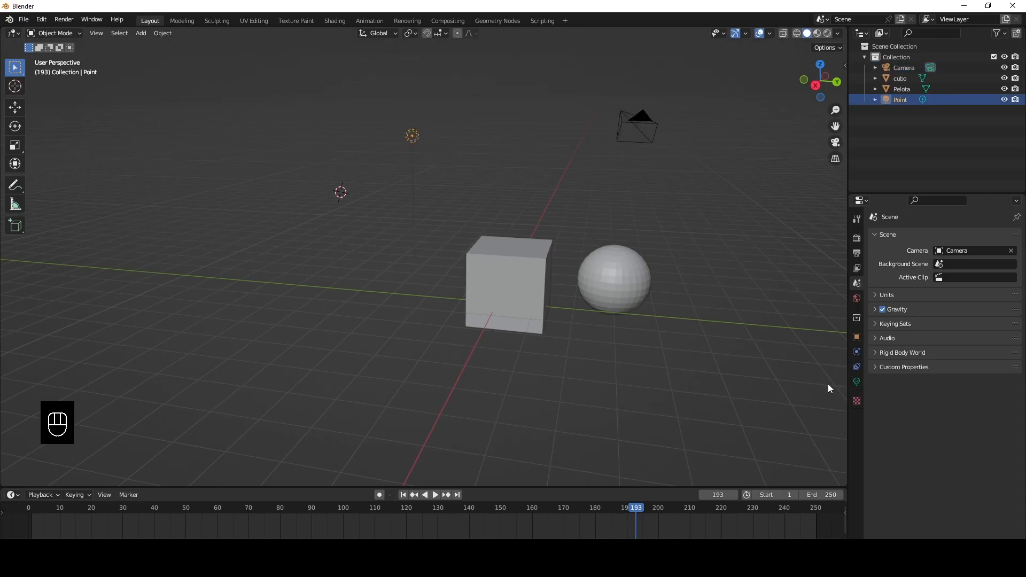
# Select the cube while keeping the sphere as the active object, and show the active tool settings in the Properties editor
pyautogui.click(540, 287)
pyautogui.keyDown('shift'); pyautogui.click(623, 277); pyautogui.keyUp('shift')
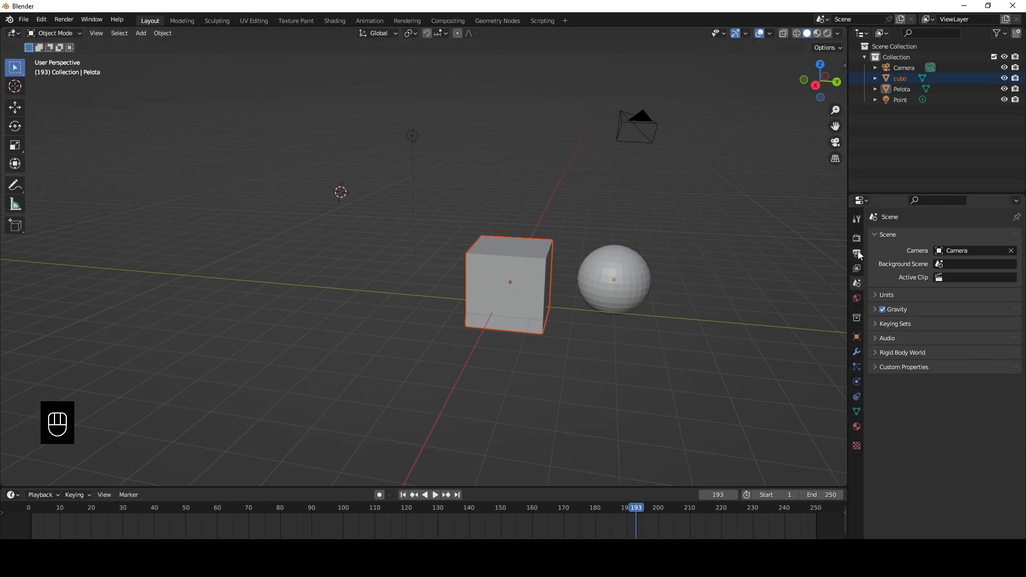
pyautogui.moveTo(527, 330); pyautogui.dragTo(528, 326, button='middle')
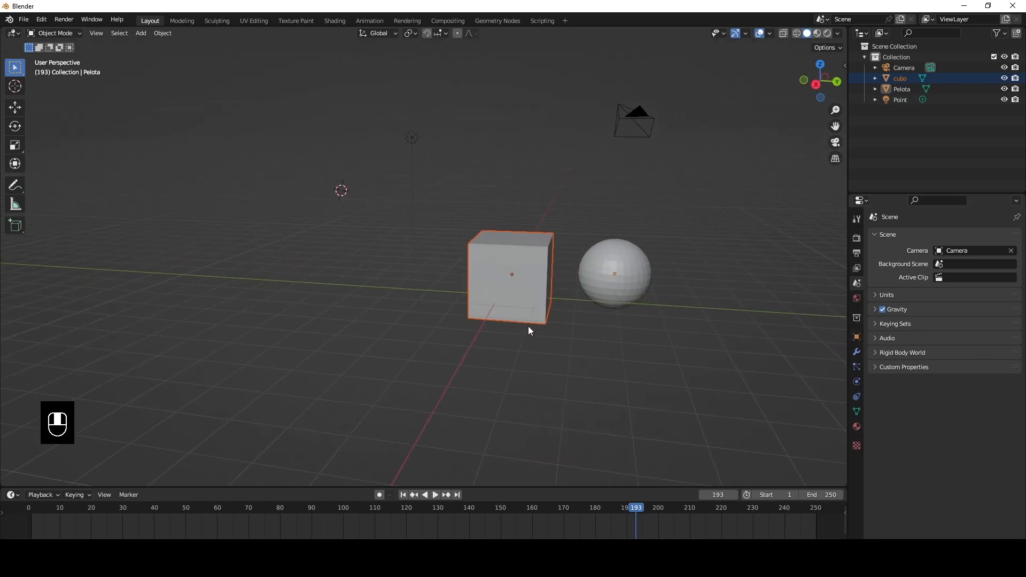
pyautogui.click(857, 220)
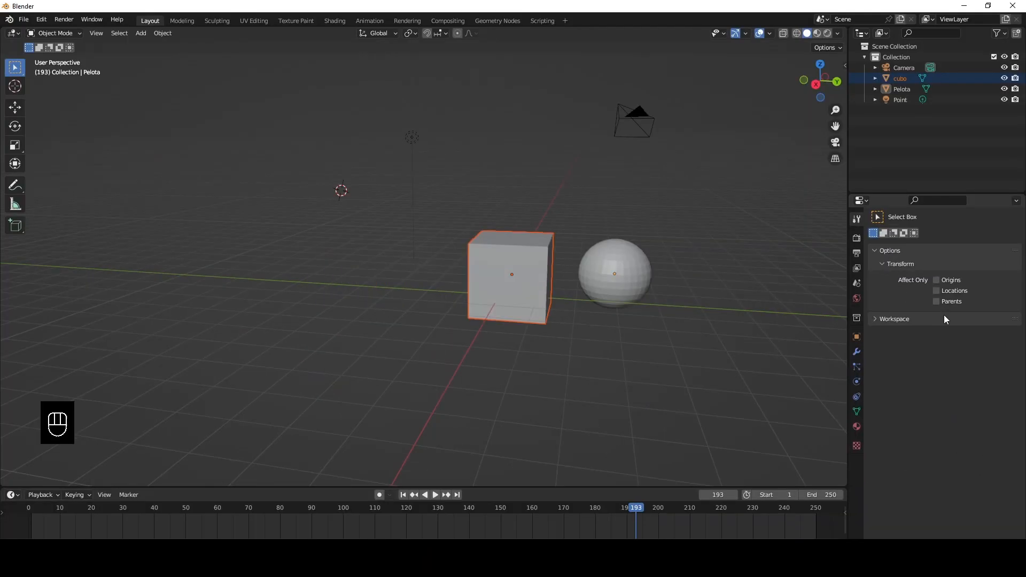
pyautogui.moveTo(390, 298); pyautogui.dragTo(348, 287, button='middle')
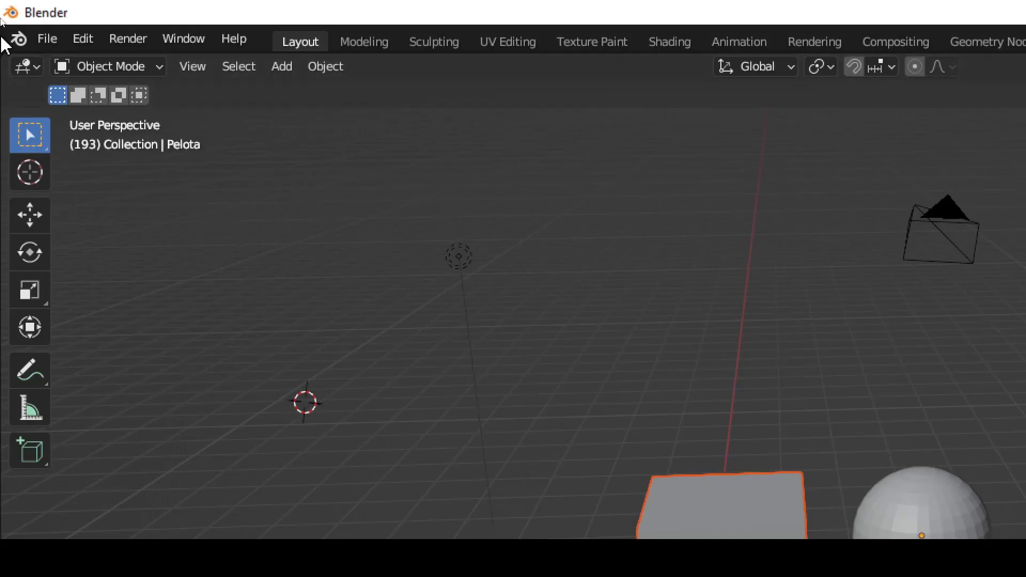
# Split off a second area from the 3D viewport, switch it to the Compositor, and change it to a Timeline
pyautogui.click(26, 65)
pyautogui.moveTo(7, 60); pyautogui.dragTo(534, 150)
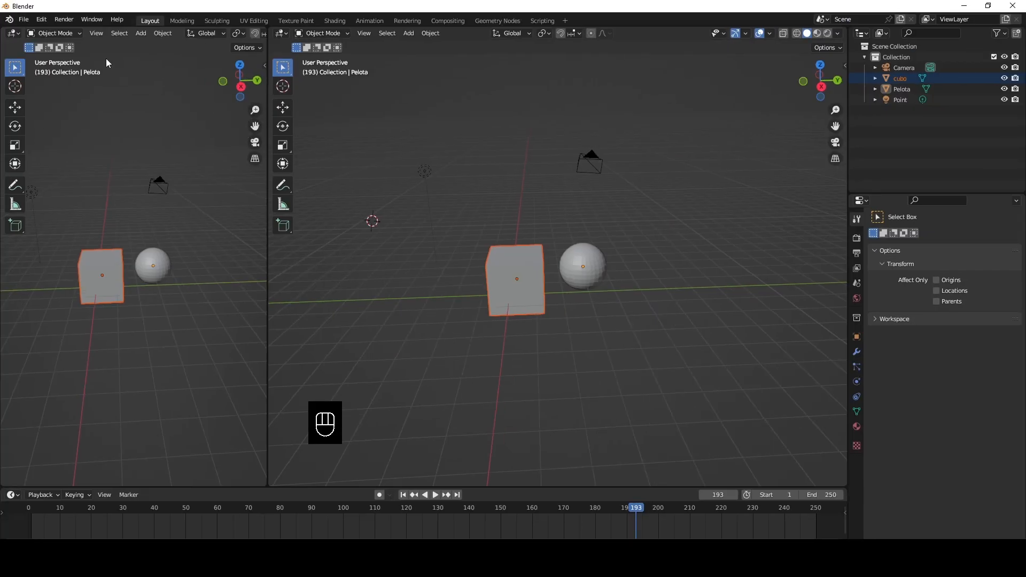
pyautogui.moveTo(13, 33); pyautogui.dragTo(37, 99)
pyautogui.click(13, 33)
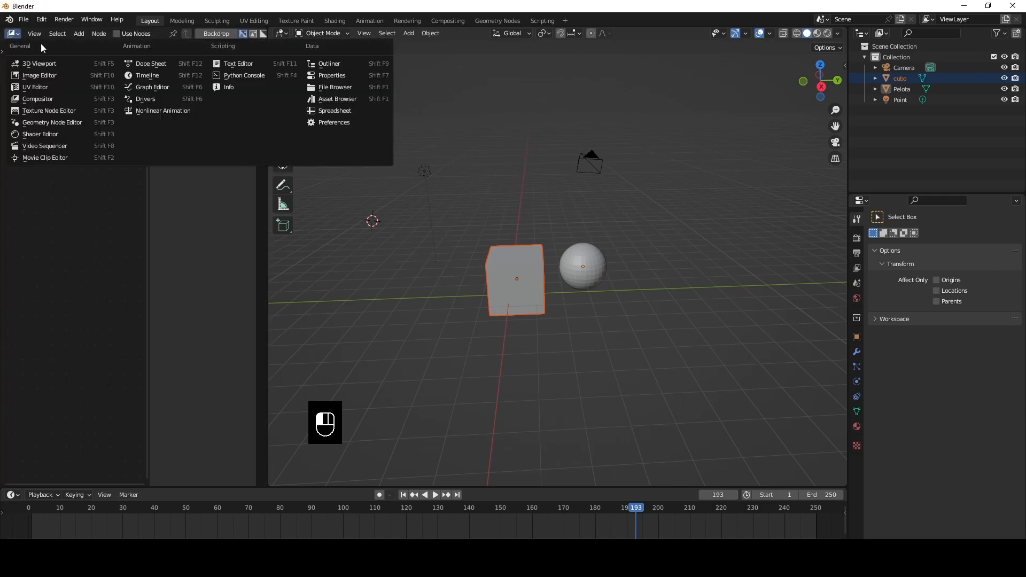
pyautogui.click(152, 74)
# Switch the larger area to Texture Node Editor, Shader Editor and back to 3D Viewport, and join the neighbouring Timeline area into it
pyautogui.click(282, 33)
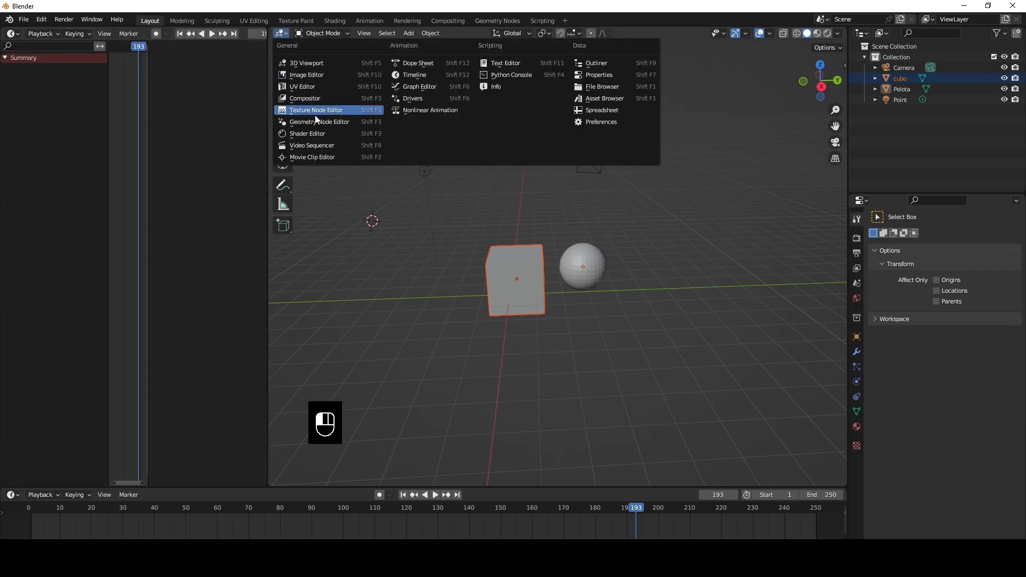
pyautogui.click(316, 110)
pyautogui.click(282, 34)
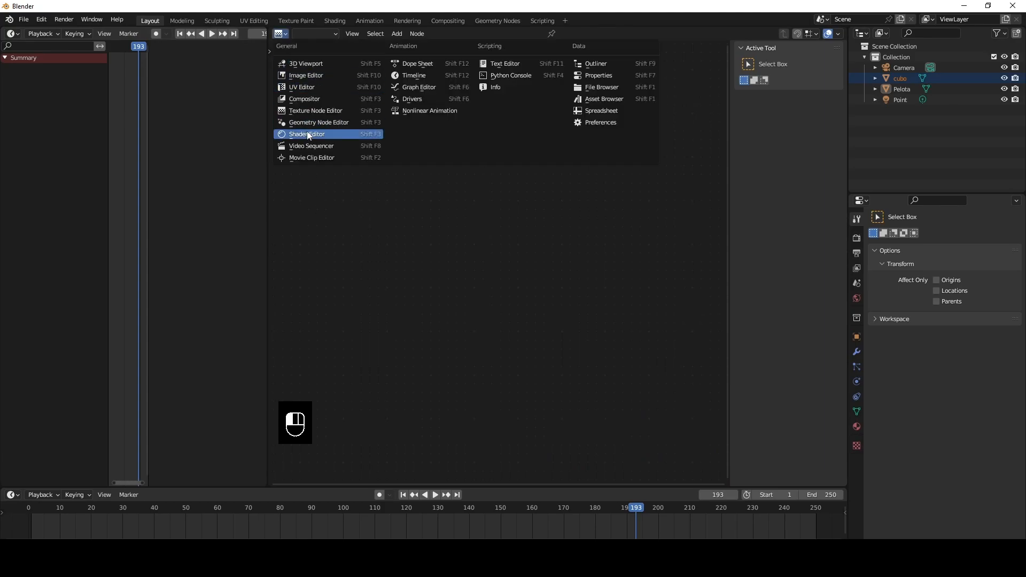
pyautogui.click(307, 131)
pyautogui.click(282, 33)
pyautogui.click(294, 62)
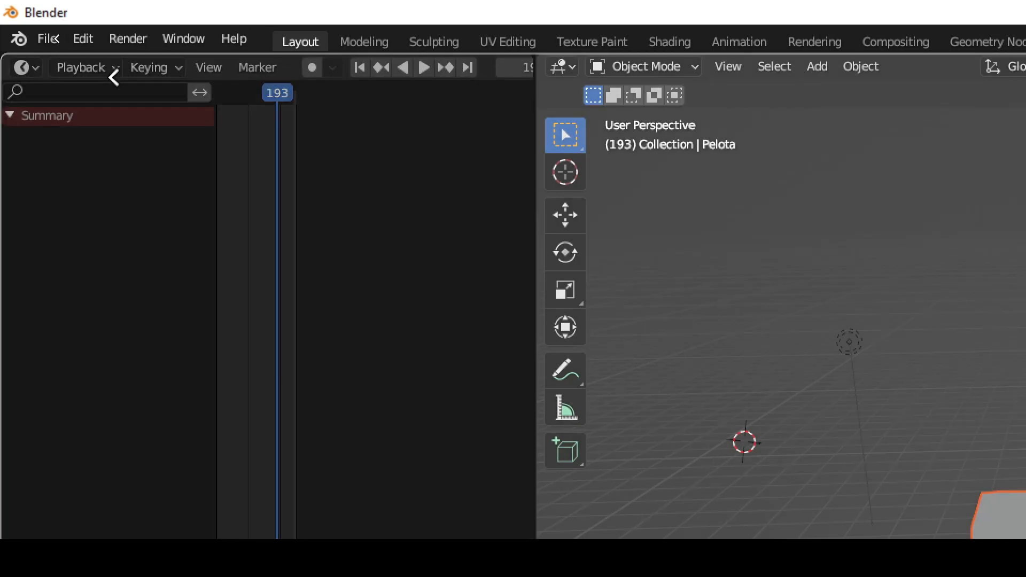
pyautogui.moveTo(114, 77); pyautogui.dragTo(119, 87)
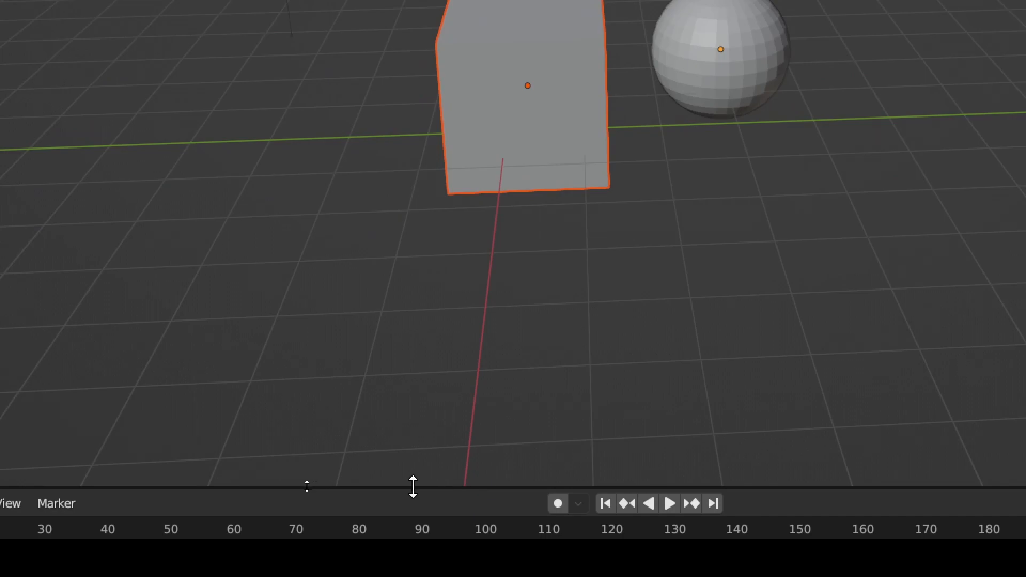
# Divide the 3D viewport into two side-by-side areas with a Vertical Split
pyautogui.rightClick(412, 485)
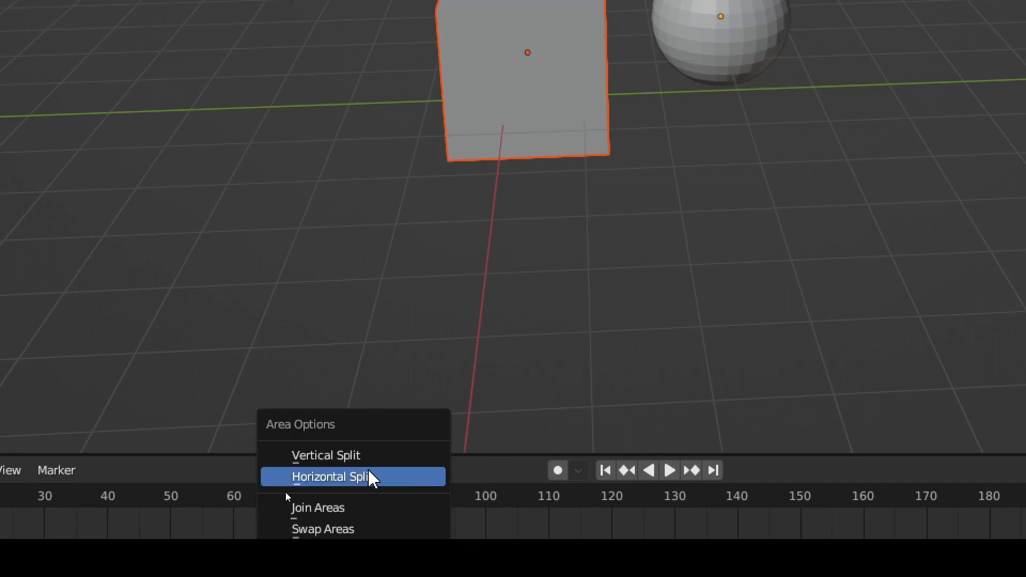
pyautogui.click(367, 455)
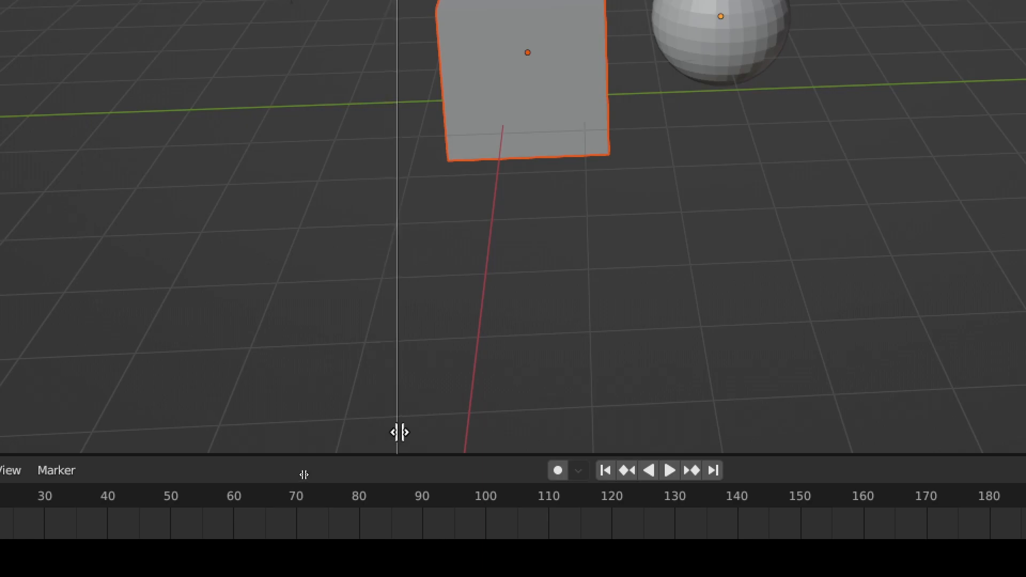
pyautogui.click(361, 392)
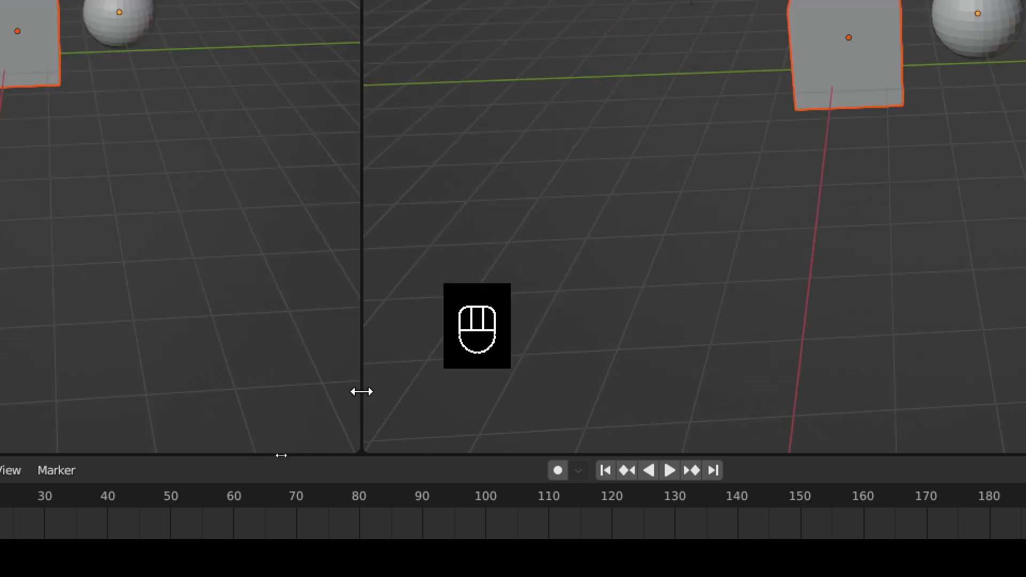
# Undo the last selection change and join the two side-by-side 3D viewports back into a single area
pyautogui.hotkey('ctrl', 'z')
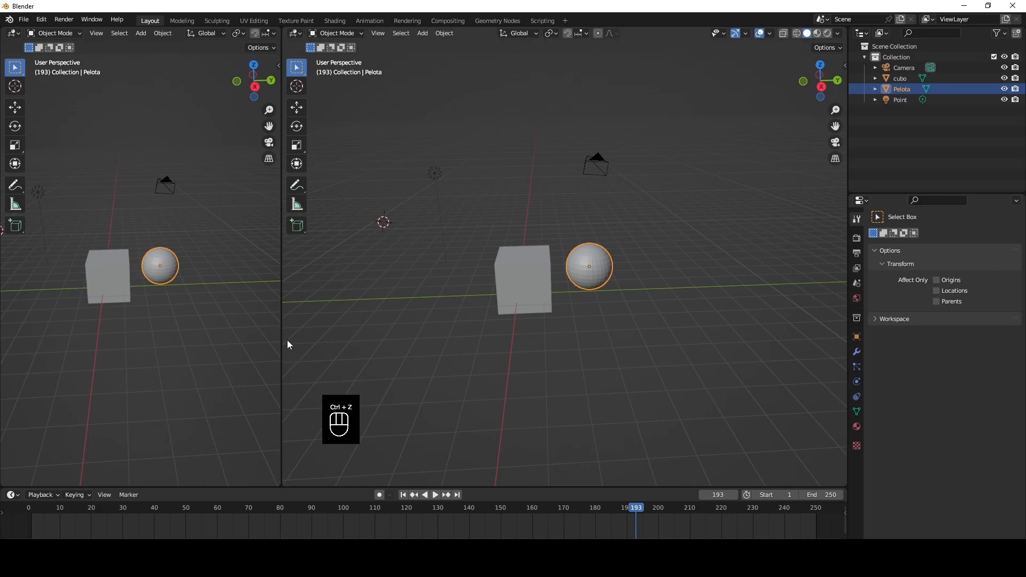
pyautogui.rightClick(281, 319)
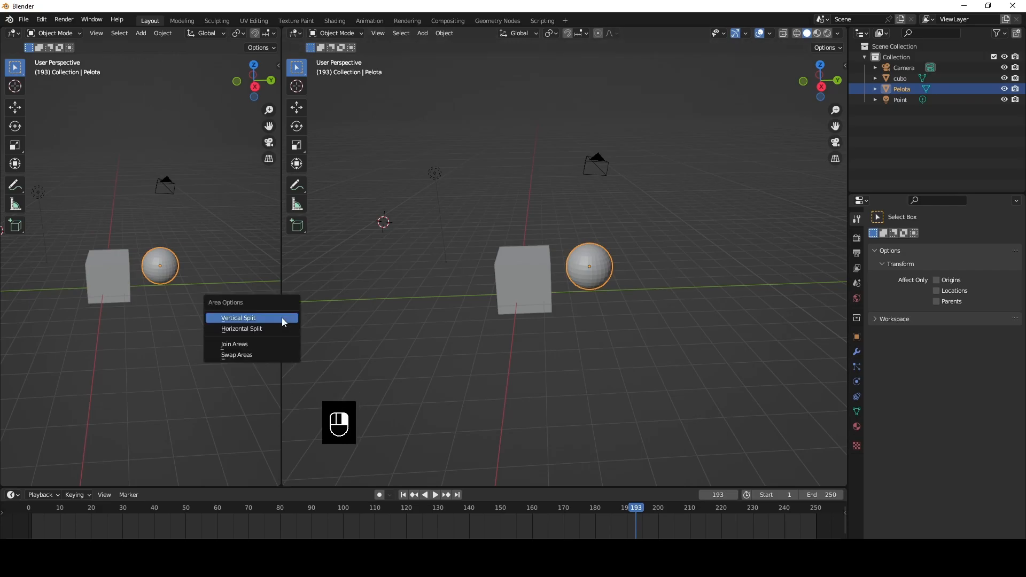
pyautogui.click(261, 345)
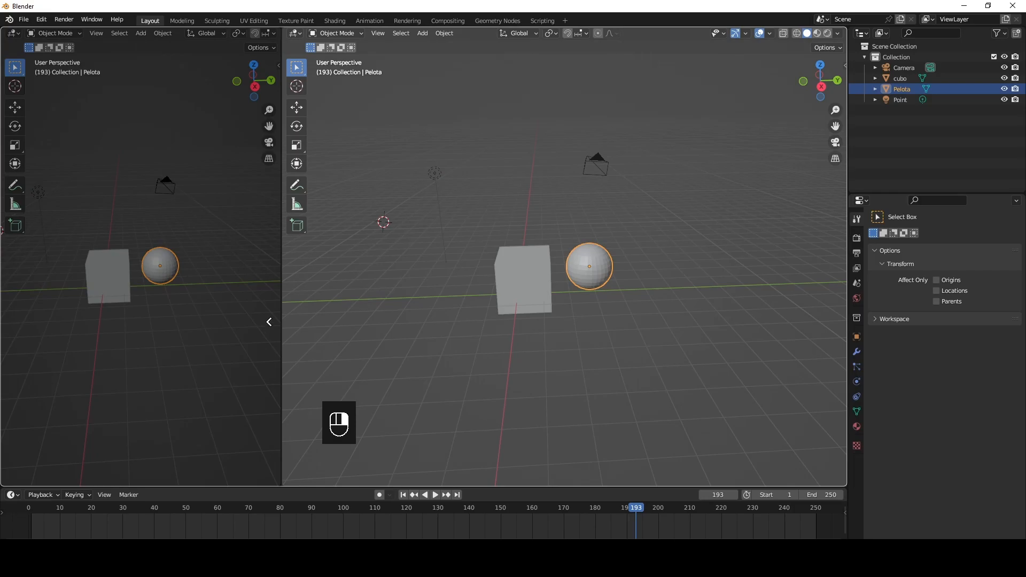
pyautogui.click(254, 330)
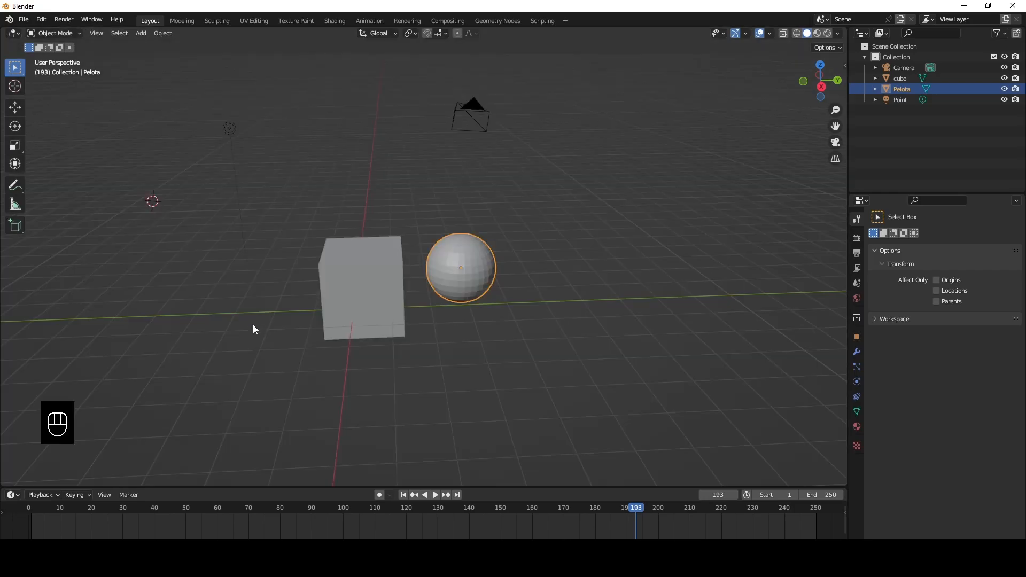
# Compare the Layout and Modeling workspaces by switching between them, ending in Modeling
pyautogui.moveTo(270, 277); pyautogui.dragTo(215, 276, button='middle')
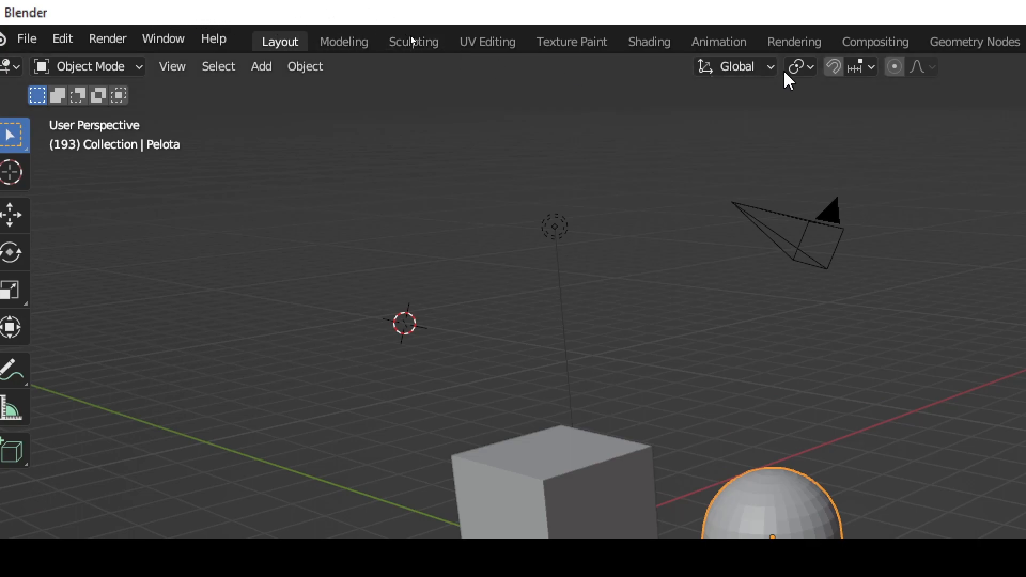
pyautogui.click(305, 66)
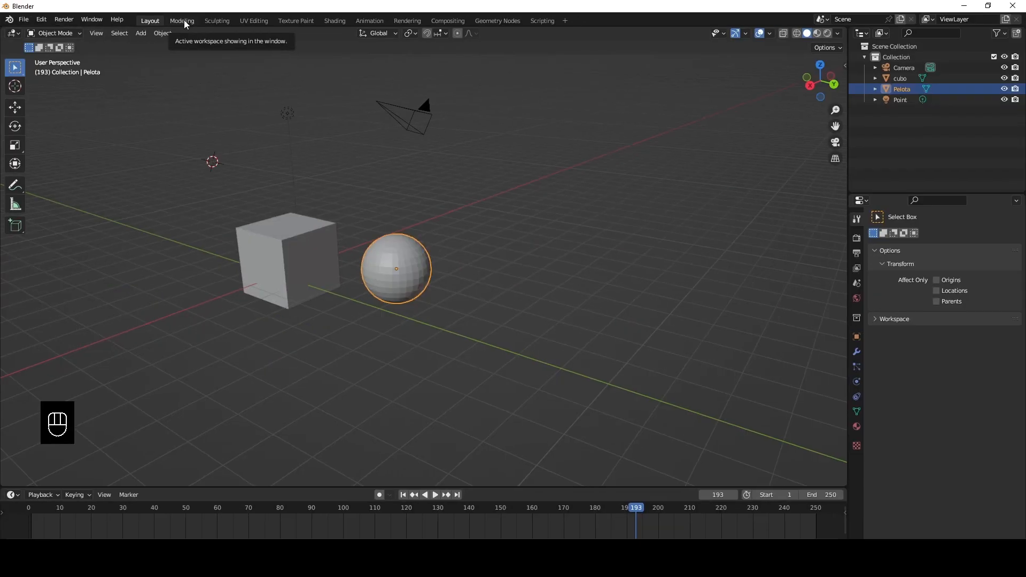
pyautogui.click(253, 41)
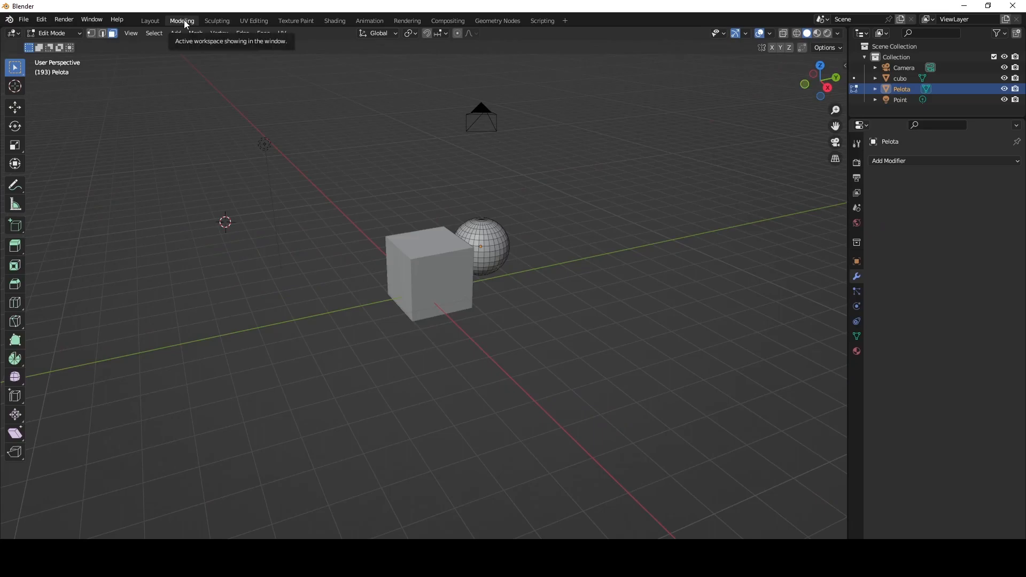
pyautogui.click(152, 21)
pyautogui.click(182, 20)
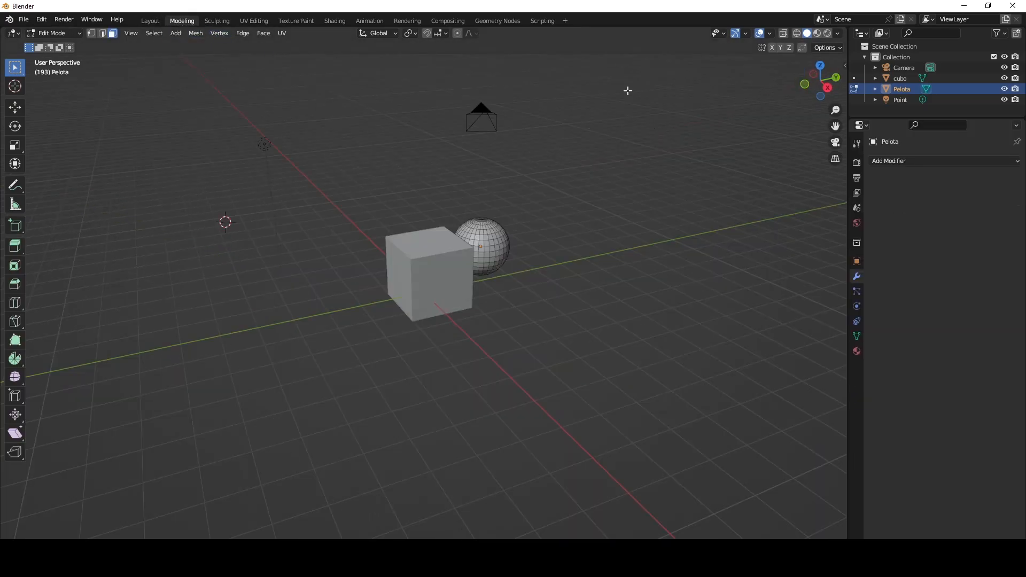
# Go through the Sculpting, UV Editing, Texture Paint and Shading workspaces in order
pyautogui.click(218, 20)
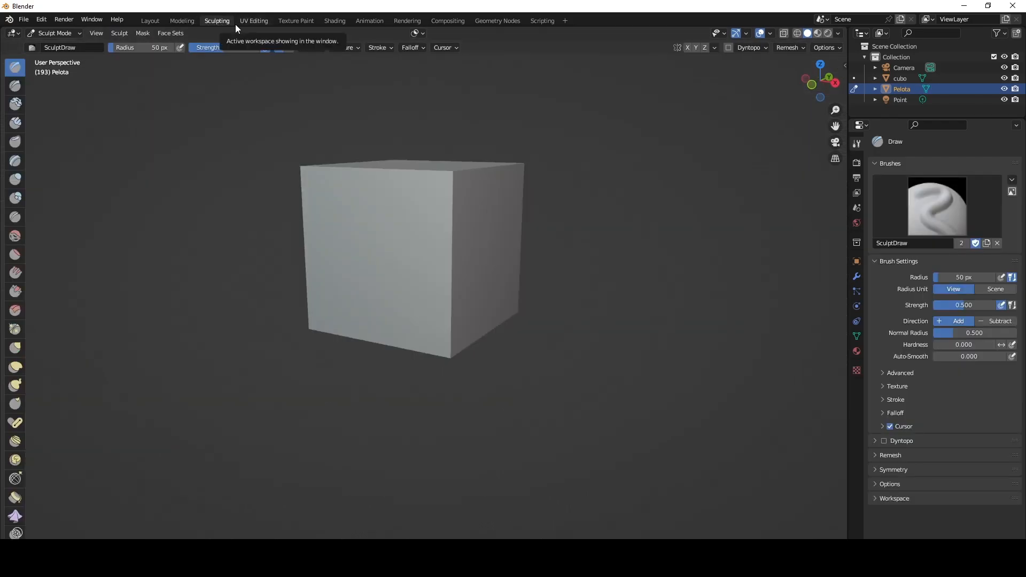
pyautogui.click(253, 20)
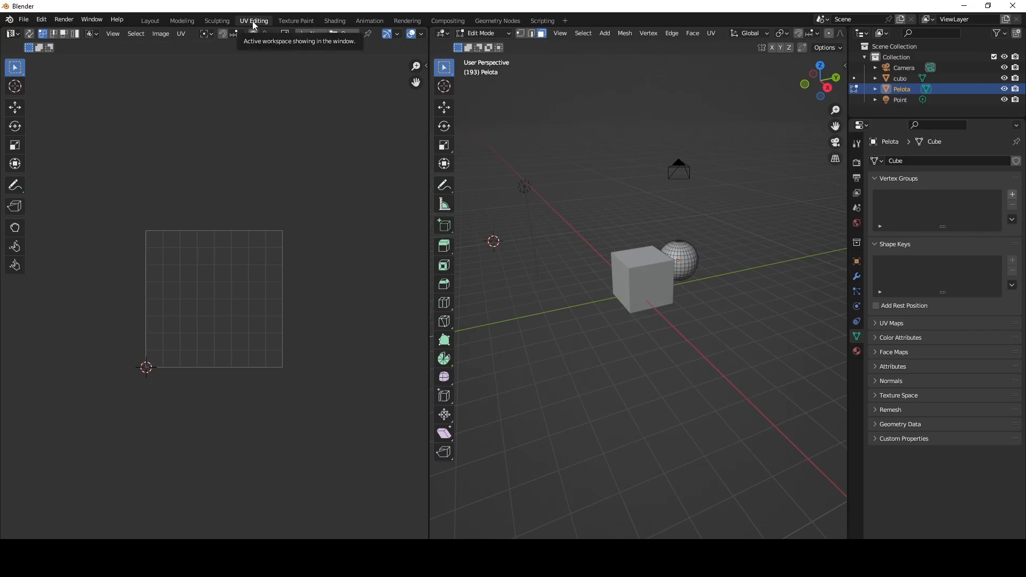
pyautogui.click(294, 21)
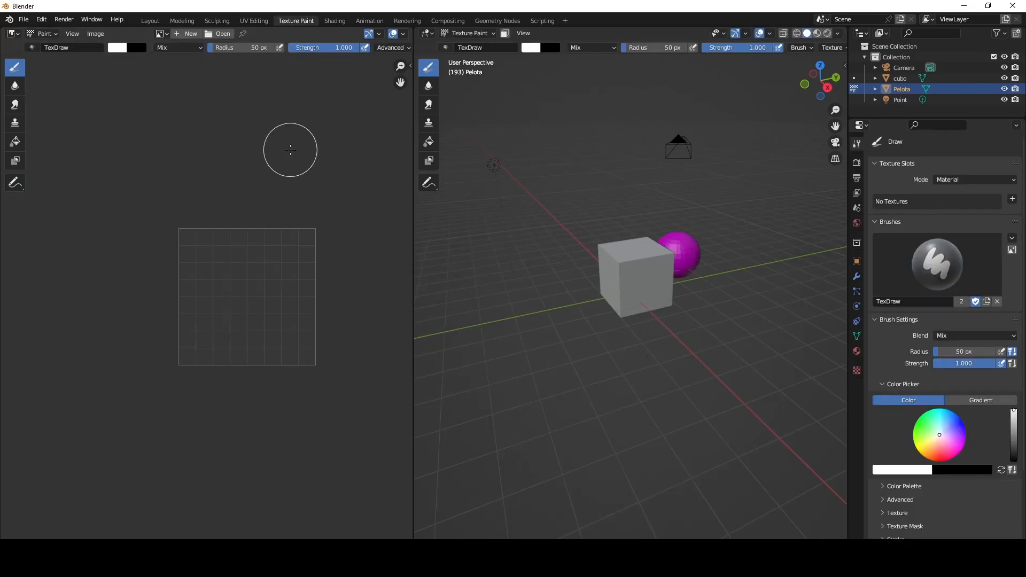
pyautogui.click(333, 21)
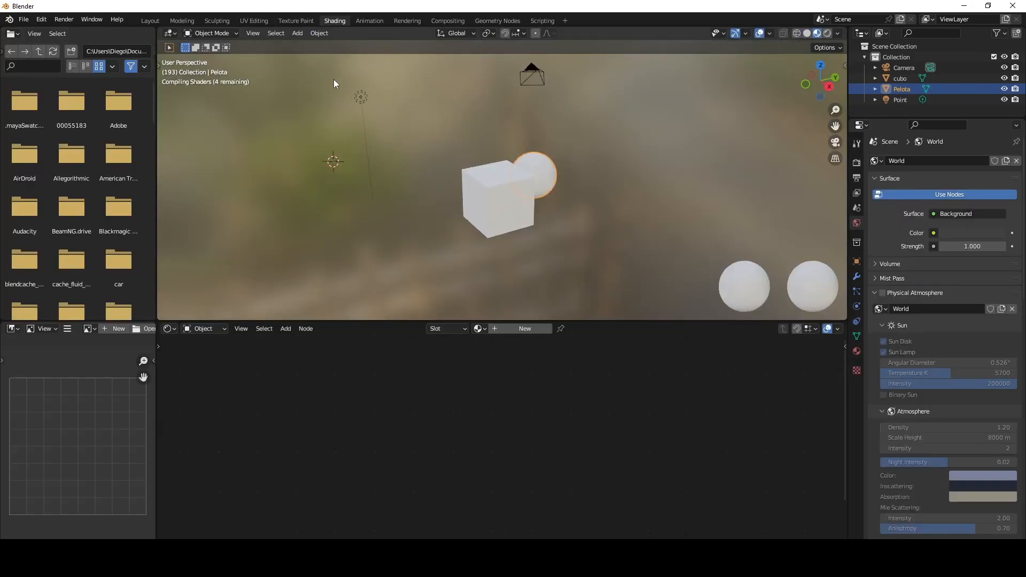
# Go through the Animation, Rendering, Compositing, Geometry Nodes and Scripting workspaces in order
pyautogui.click(372, 21)
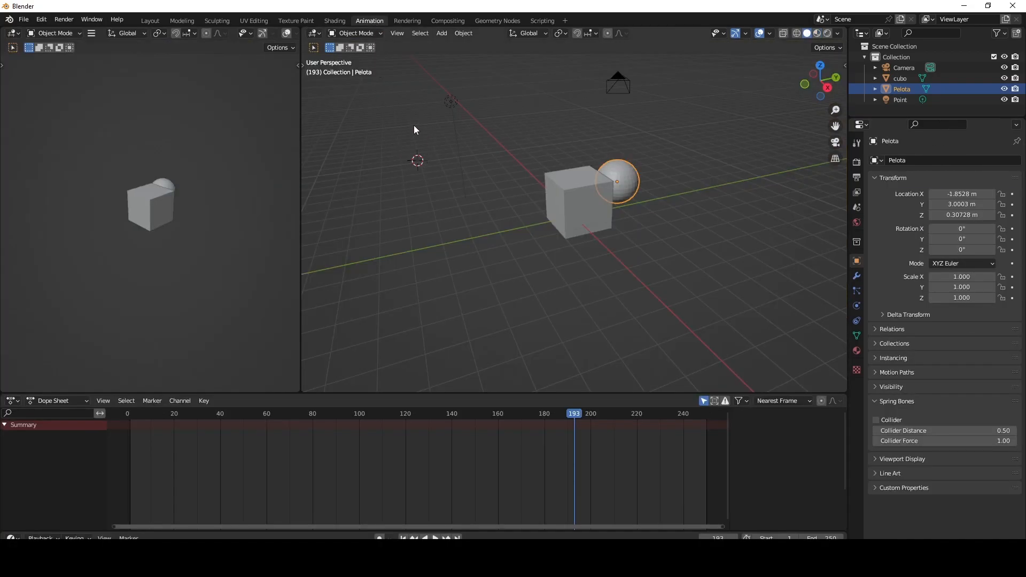
pyautogui.click(412, 21)
pyautogui.click(448, 21)
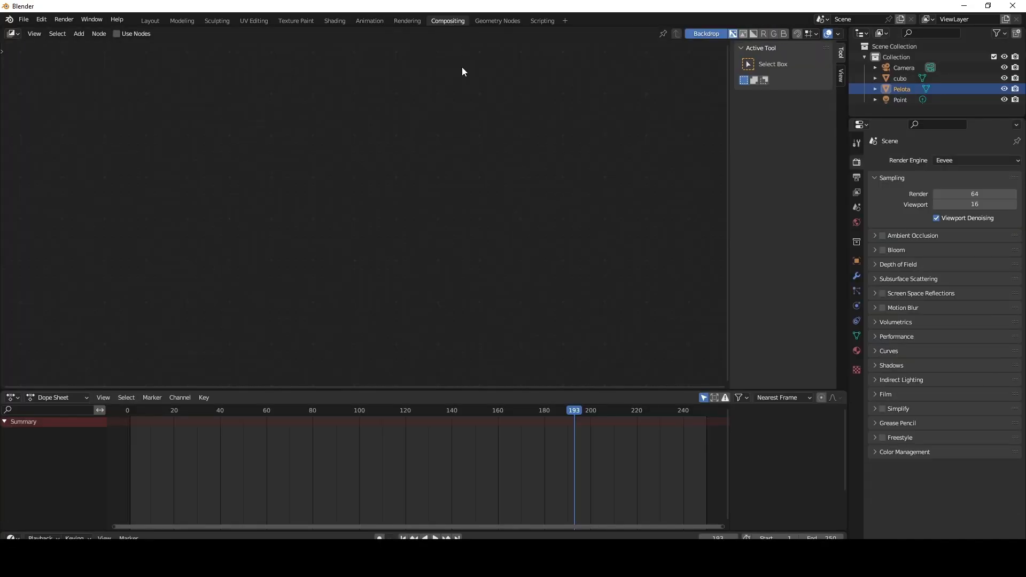
pyautogui.click(502, 20)
pyautogui.click(540, 20)
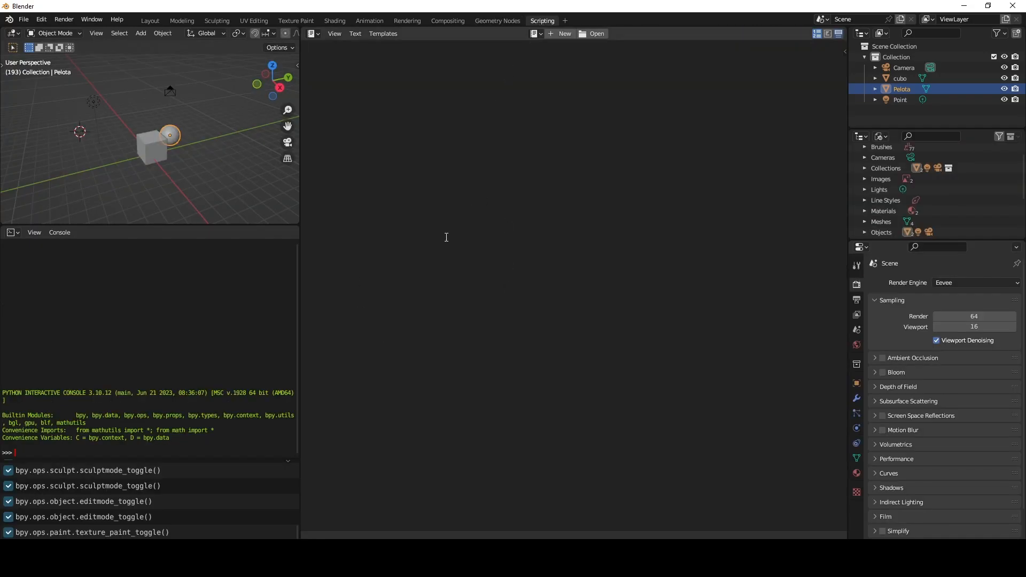
# Add a new Video Editing workspace from the Video Editing category of workspace templates
pyautogui.click(564, 21)
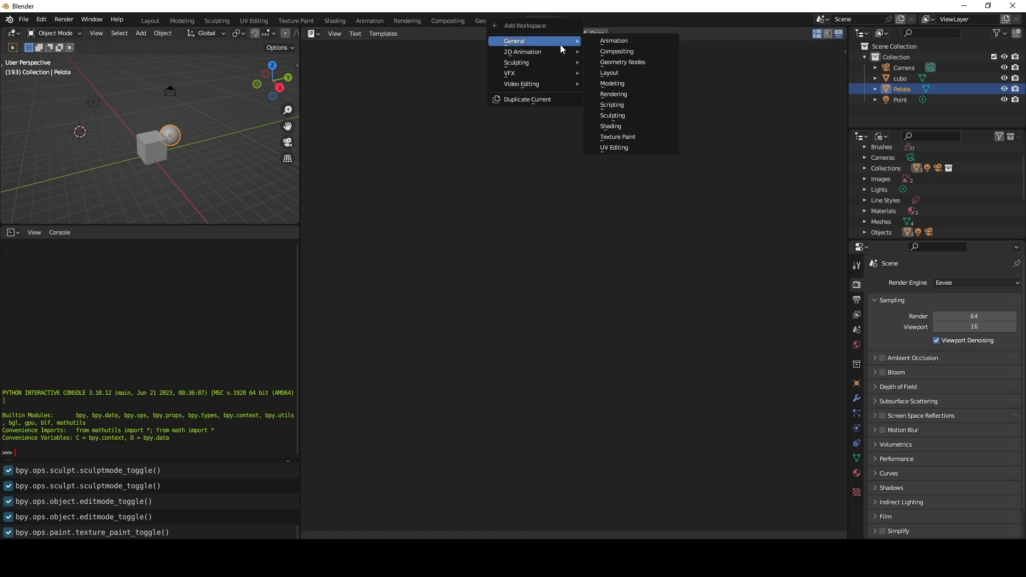
pyautogui.moveTo(547, 73)
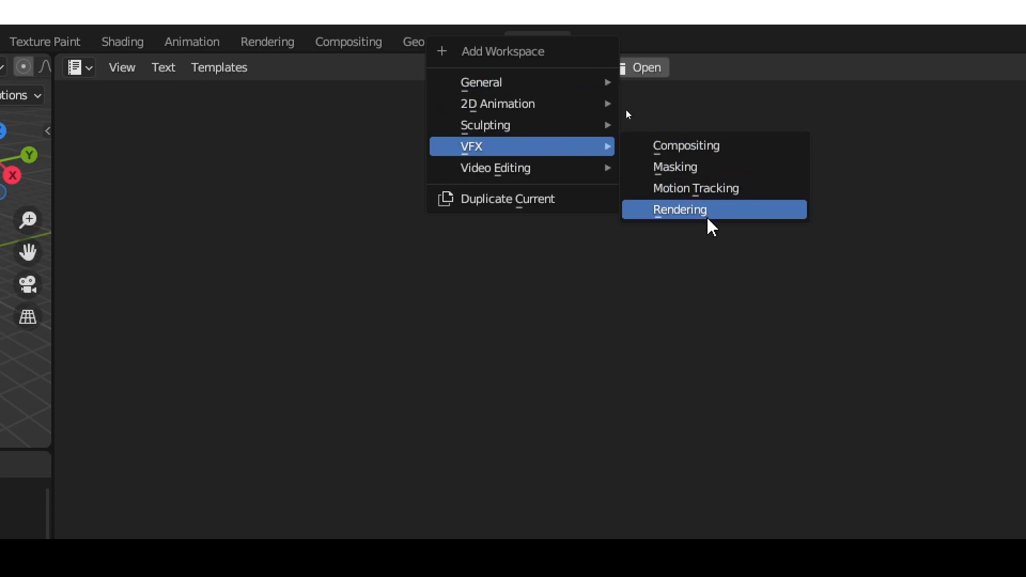
pyautogui.moveTo(548, 184)
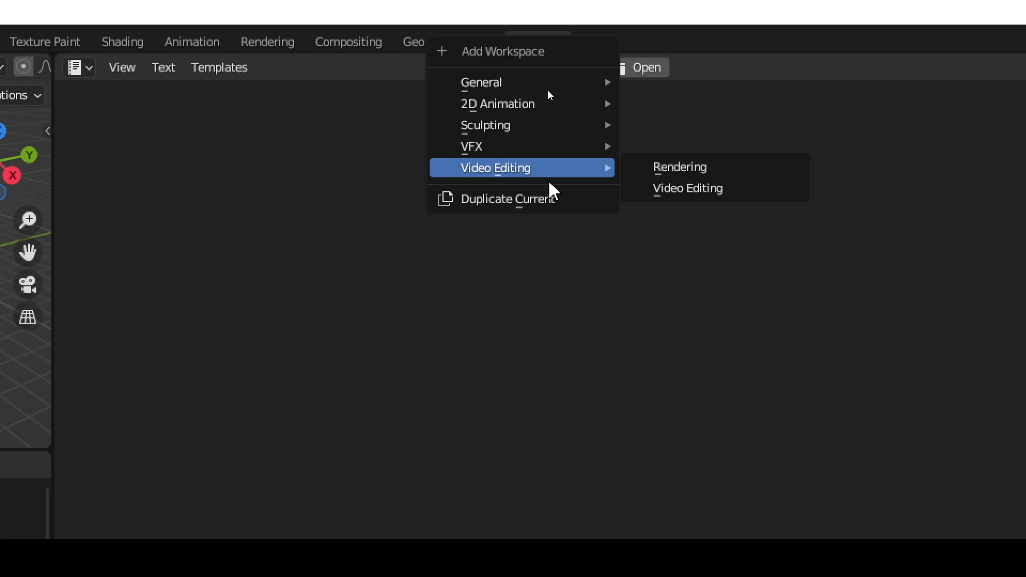
pyautogui.click(669, 188)
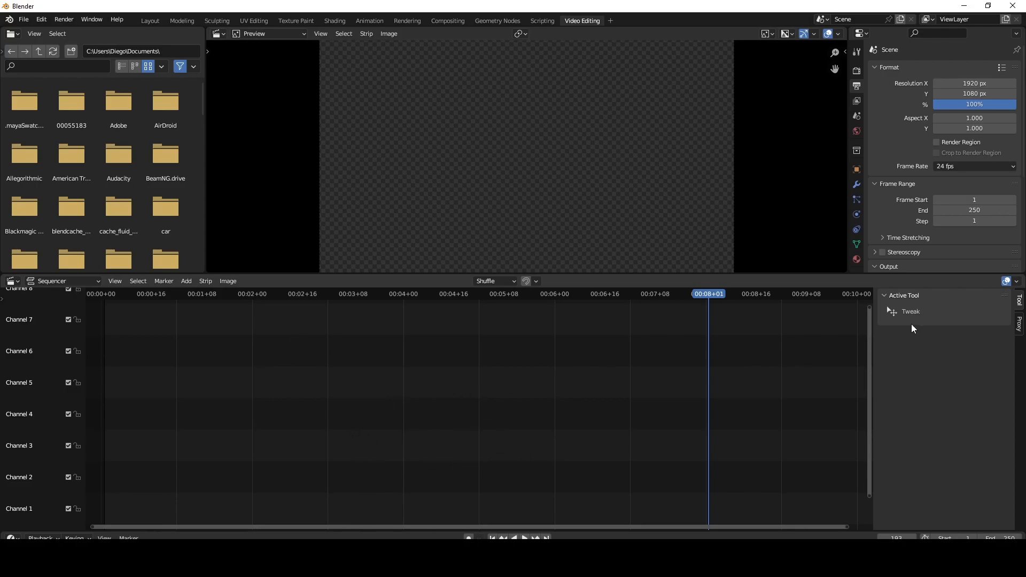
# Return to the Layout workspace and center the cube and sphere in the 3D viewport
pyautogui.click(150, 21)
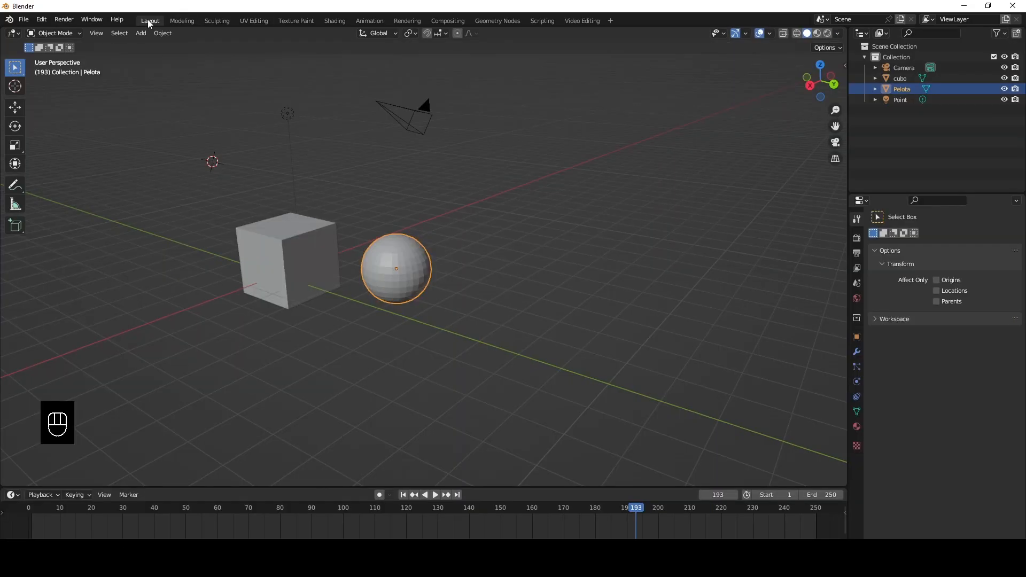
pyautogui.keyDown('shift'); pyautogui.moveTo(382, 208); pyautogui.dragTo(540, 217, button='middle'); pyautogui.keyUp('shift')
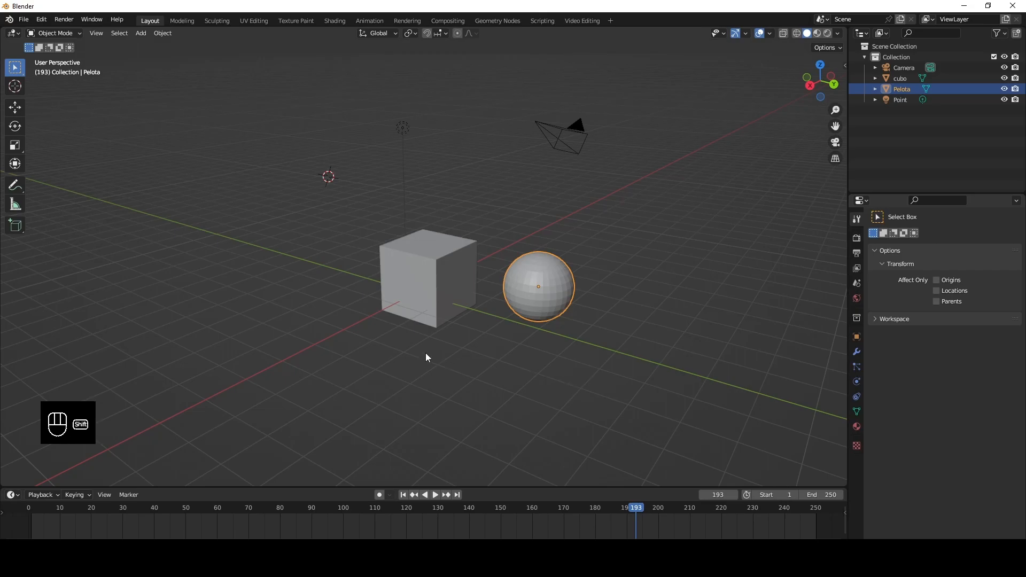
pyautogui.keyDown('shift'); pyautogui.moveTo(423, 356); pyautogui.dragTo(416, 366, button='middle'); pyautogui.keyUp('shift')
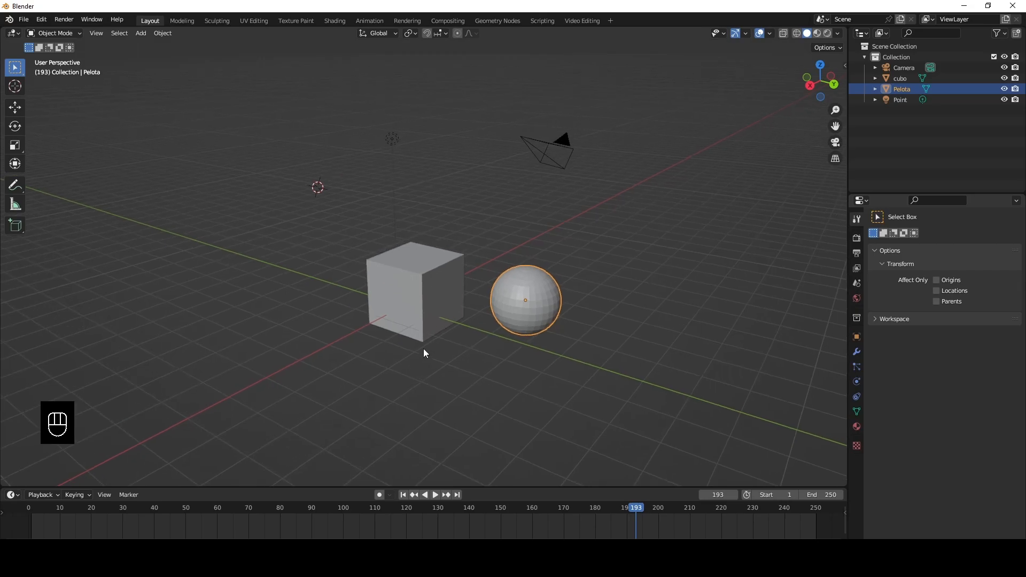